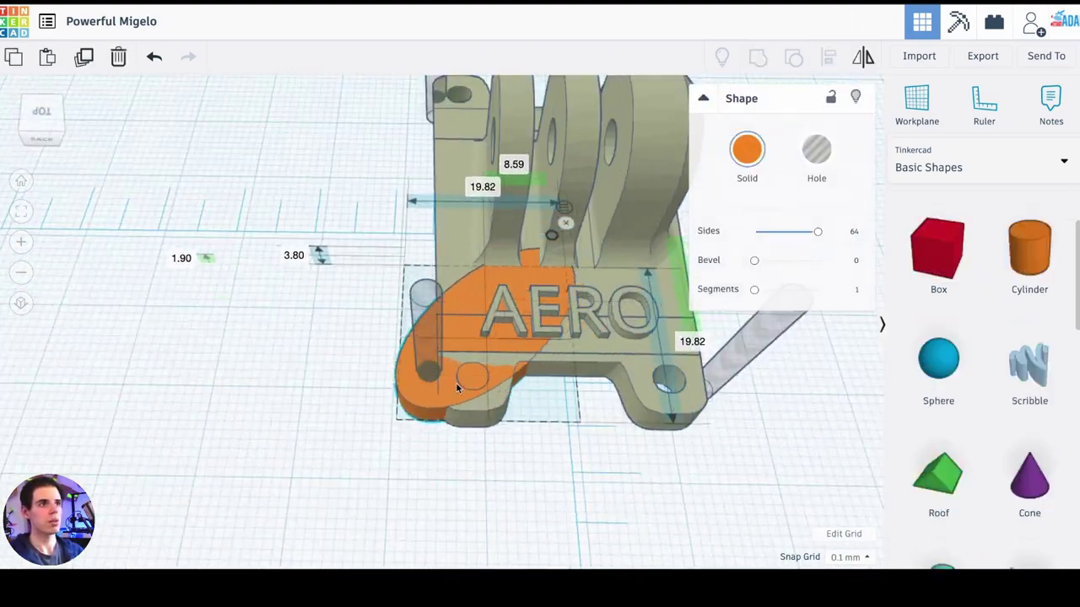
right_click_drag(458, 380, 572, 502)
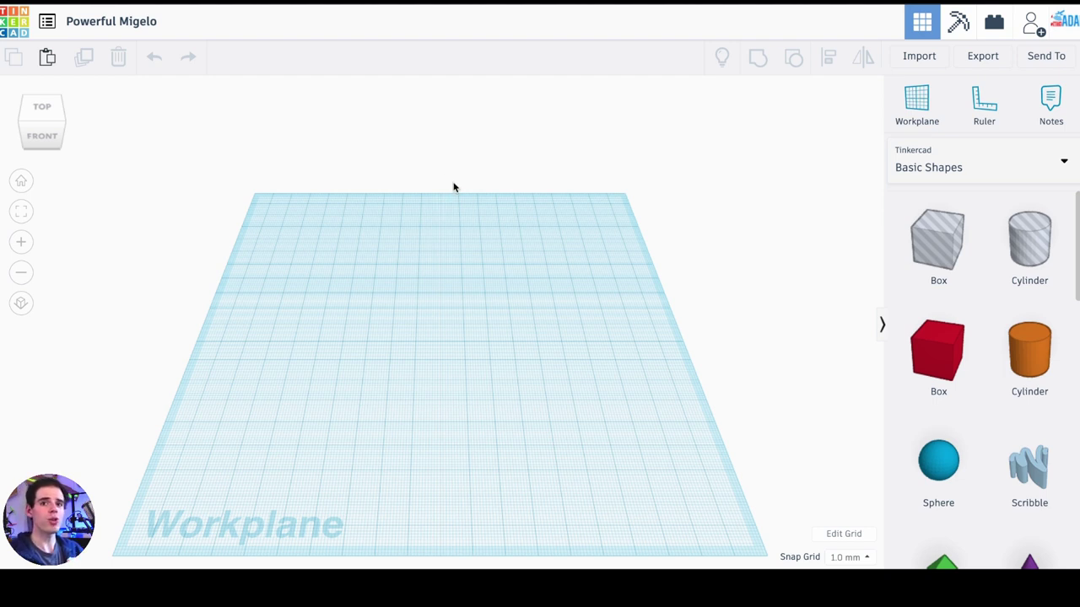
Import the Aero GoPro mount base STL file from the computer onto the workplane.
left_click(921, 59)
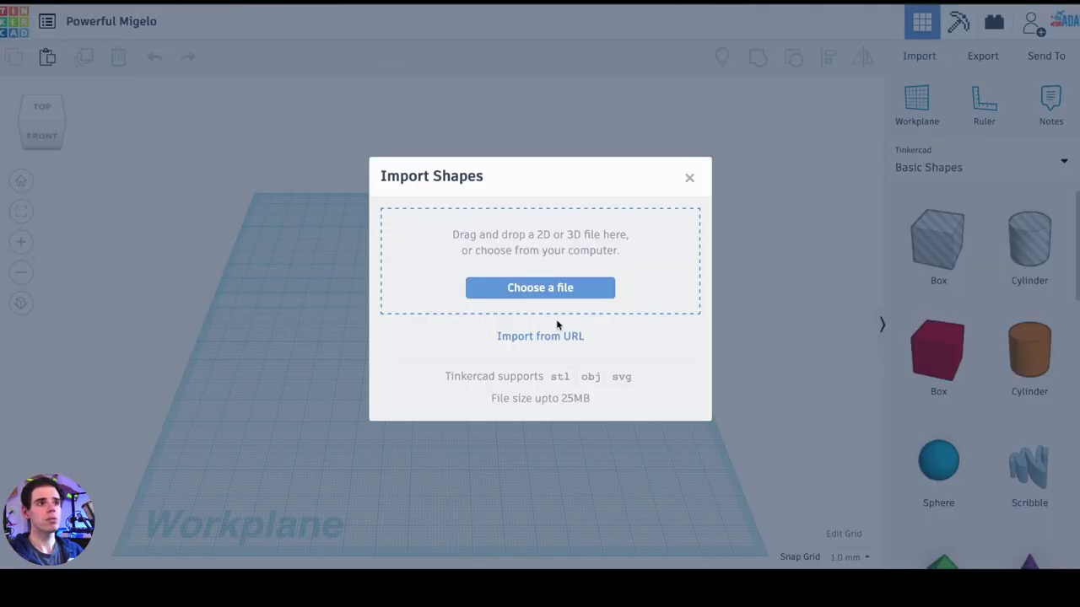
left_click(554, 289)
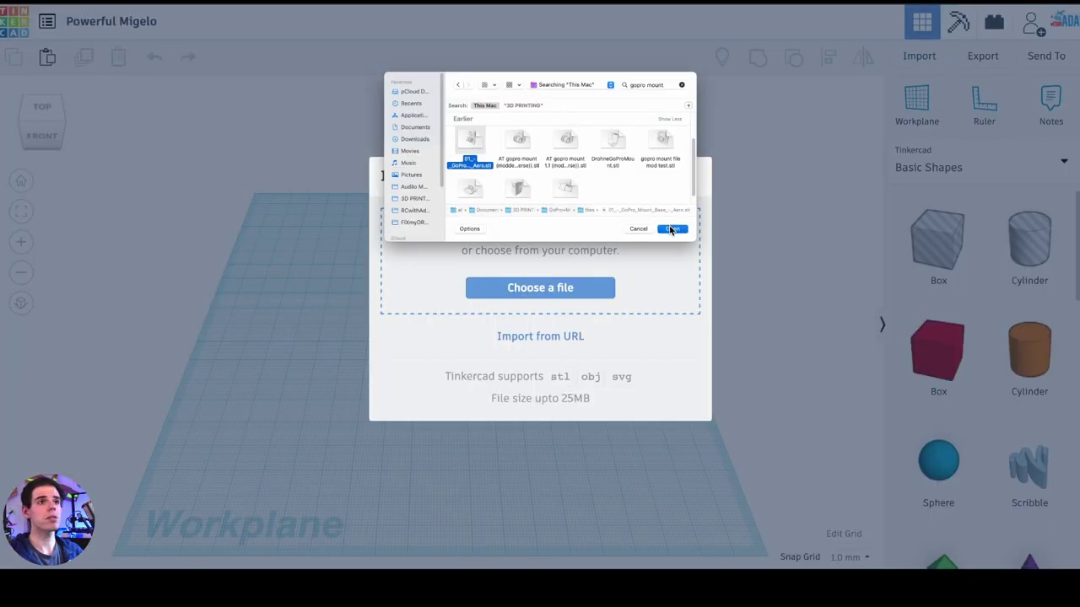
left_click(671, 230)
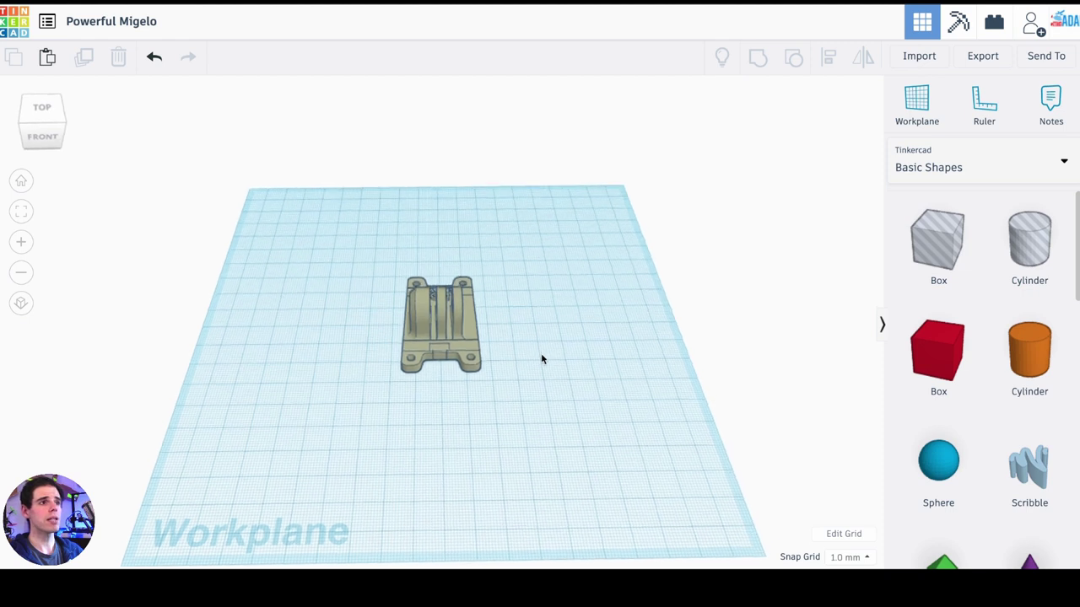
Move the imported mount toward the back right of the workplane and place a ruler near the workplane's center.
left_click(458, 326)
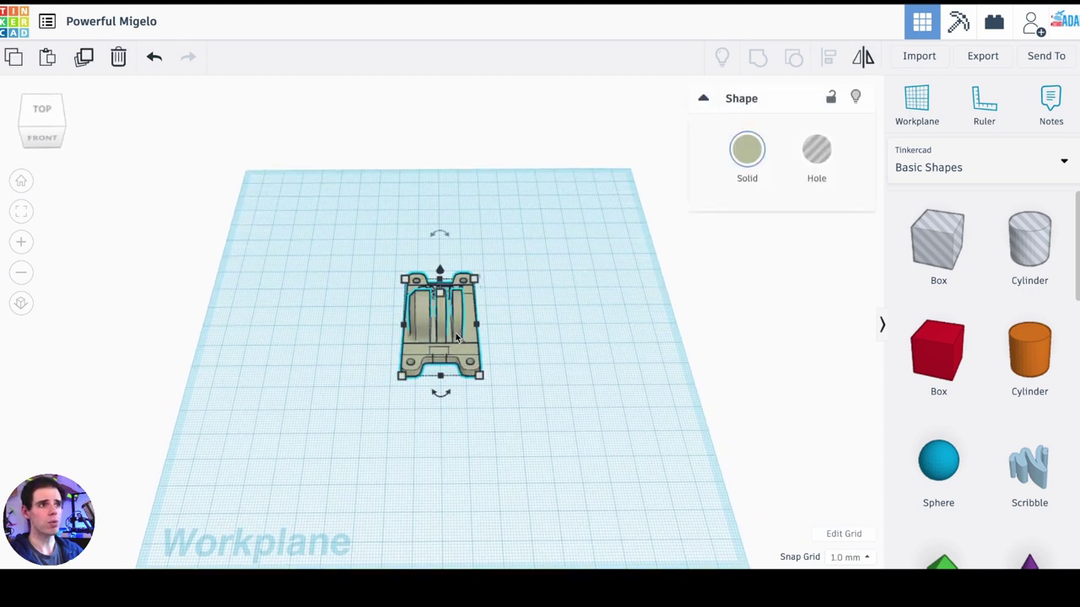
left_click_drag(456, 336, 572, 265)
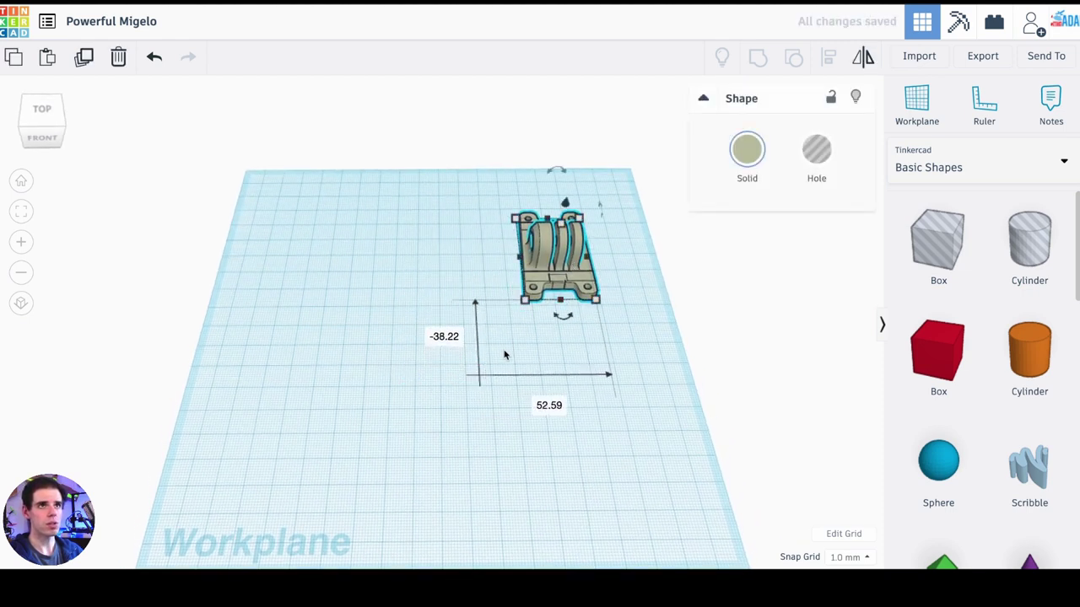
left_click(985, 114)
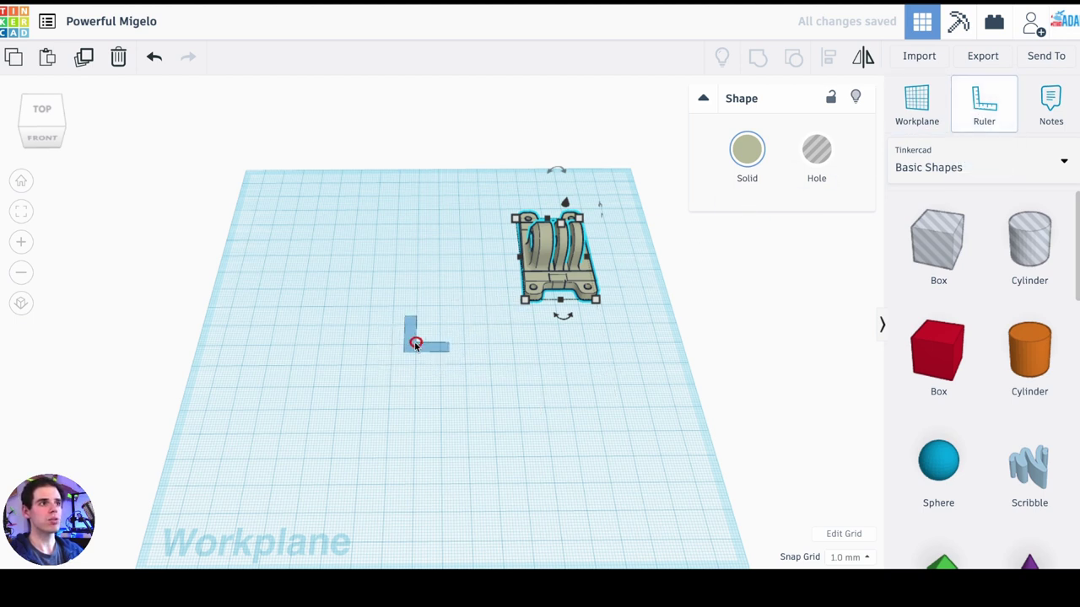
left_click(418, 347)
Add a hole cylinder beside the ruler's origin and set its sides to 64.
scroll(478, 289, "up", 5)
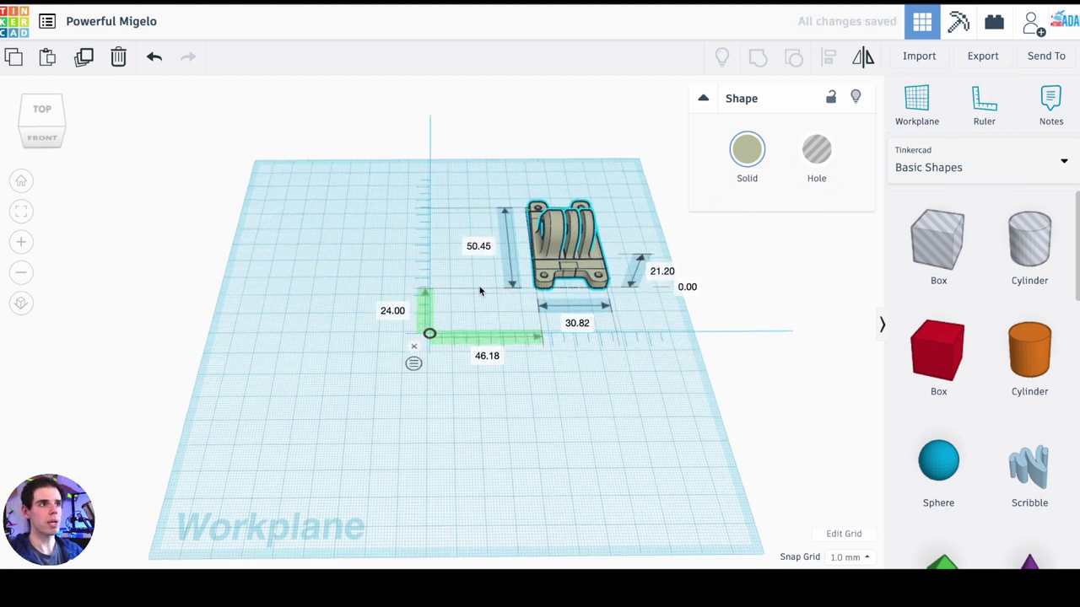
scroll(534, 305, "up", 4)
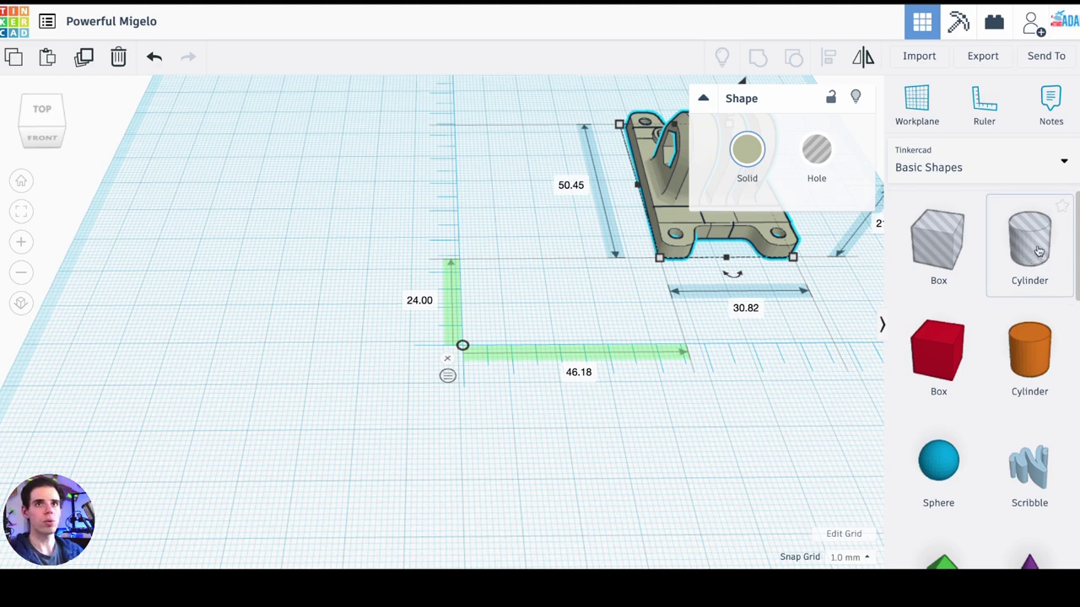
left_click_drag(1038, 251, 547, 294)
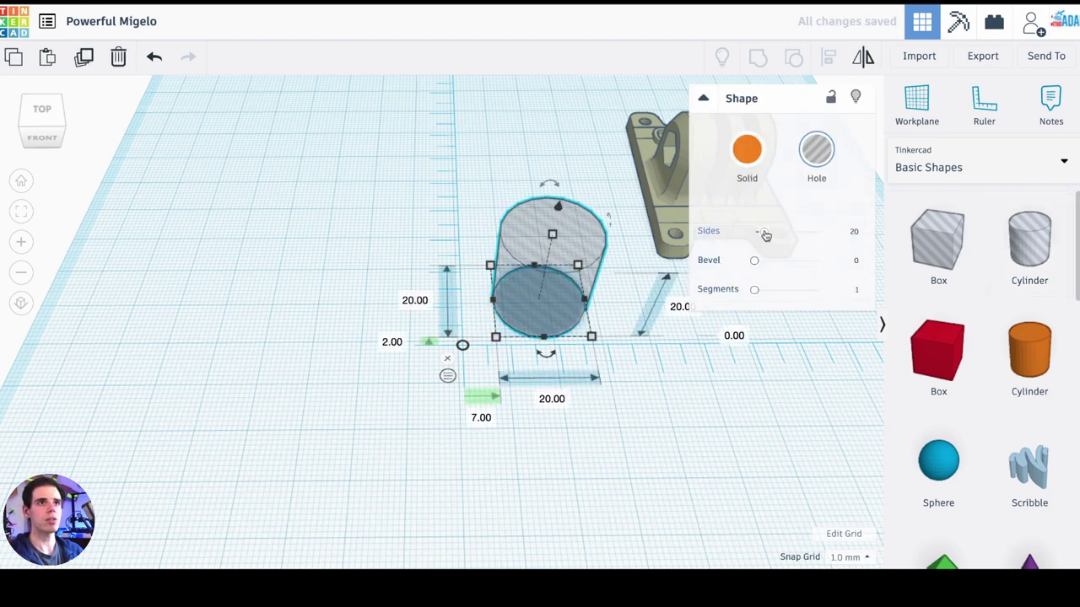
left_click_drag(765, 235, 805, 236)
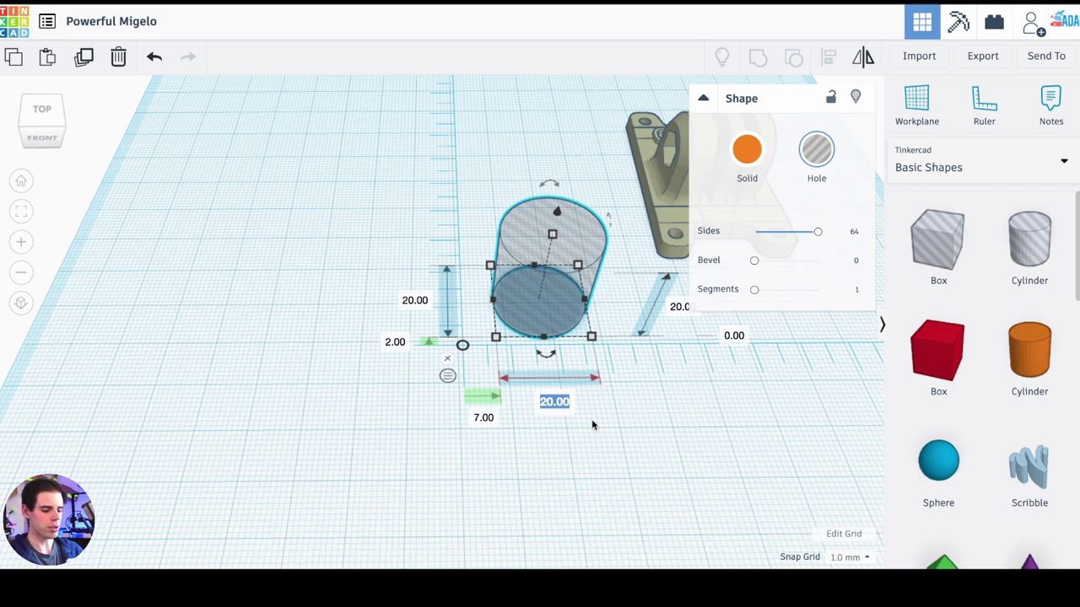
Set the hole cylinder's width and length to 2.5 mm each.
key("Return")
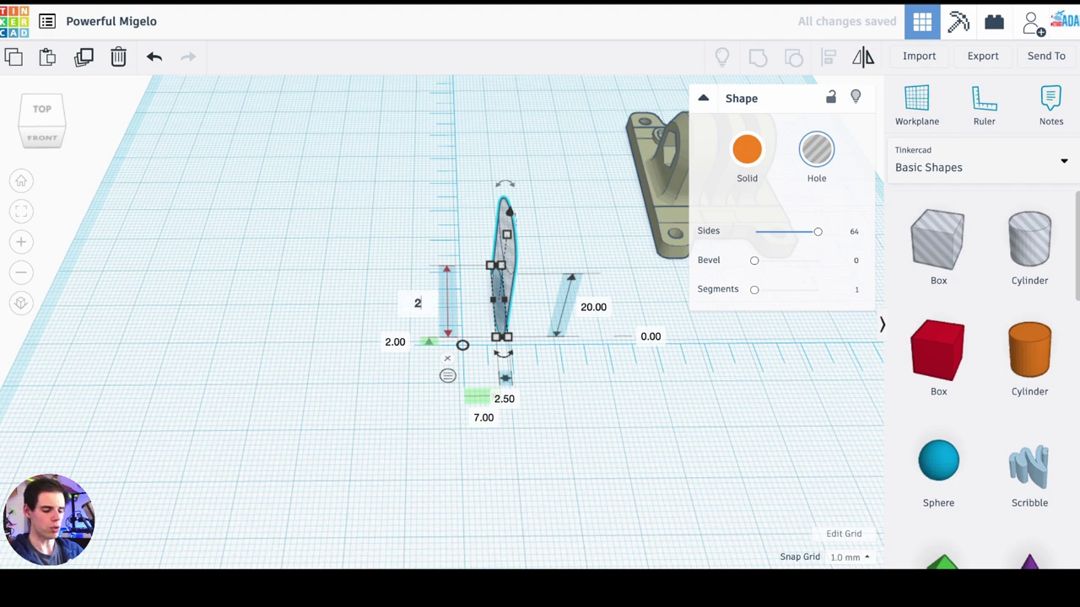
type("2.5")
key("Return")
Set the snap grid to 0.1 mm for finer positioning of the hole cylinder.
right_click_drag(575, 399, 576, 428)
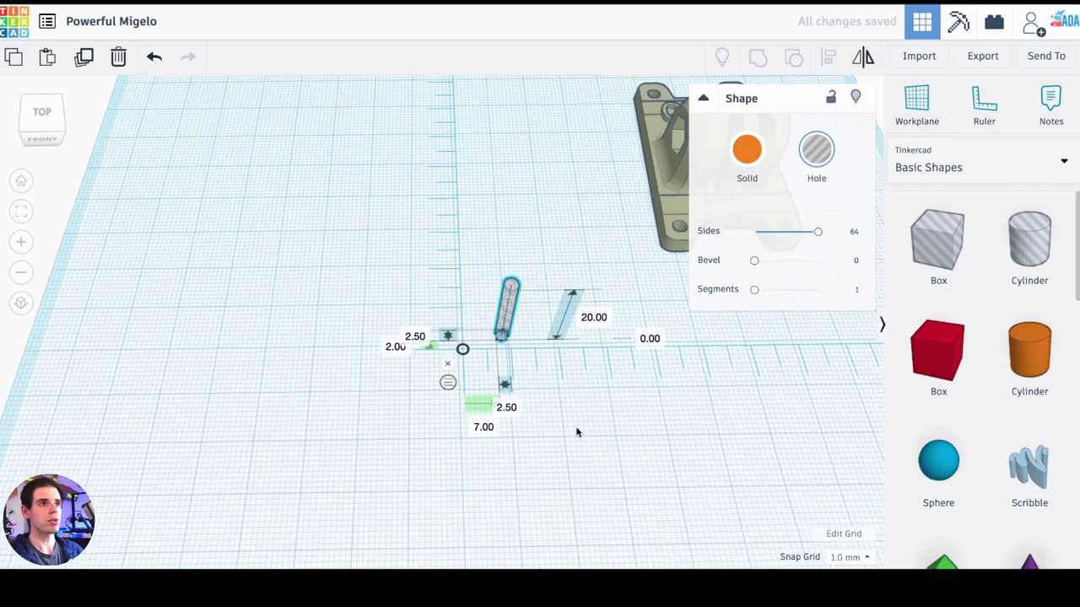
scroll(576, 428, "up", 2)
middle_click_drag(583, 425, 575, 338)
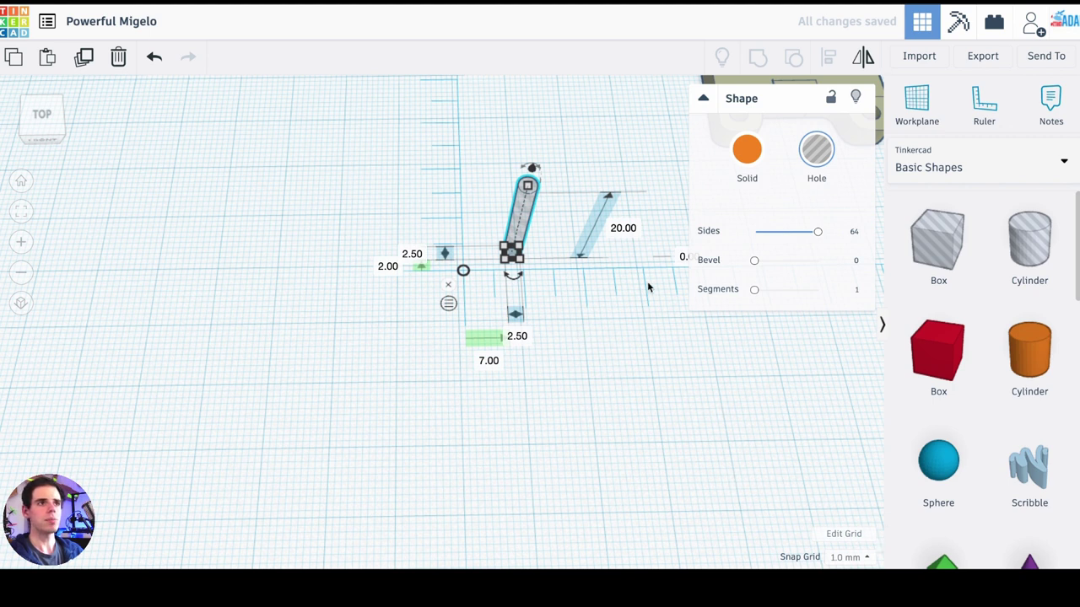
left_click(847, 556)
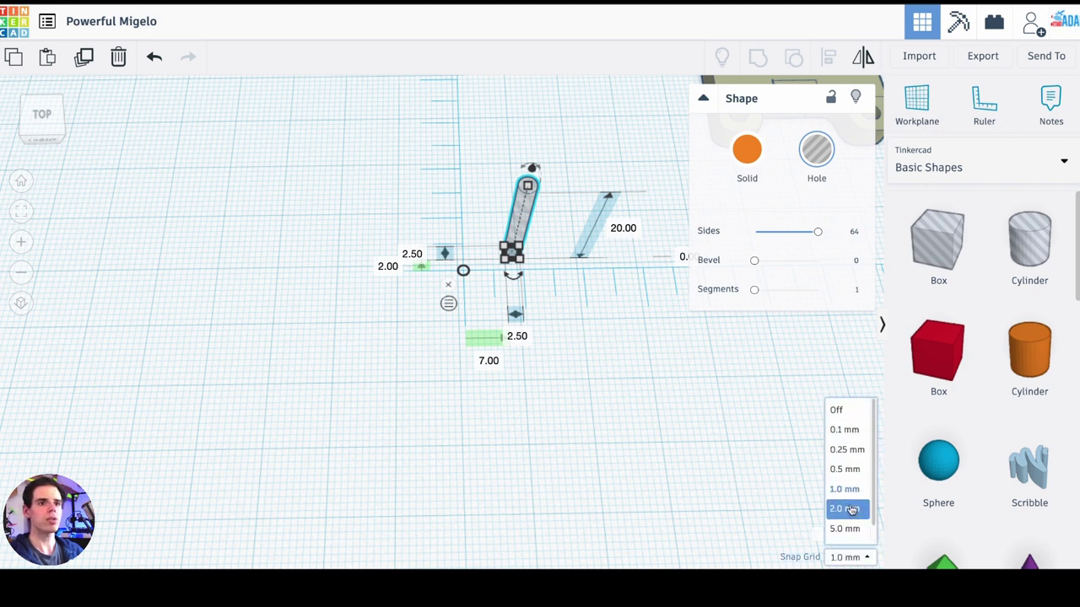
left_click(845, 430)
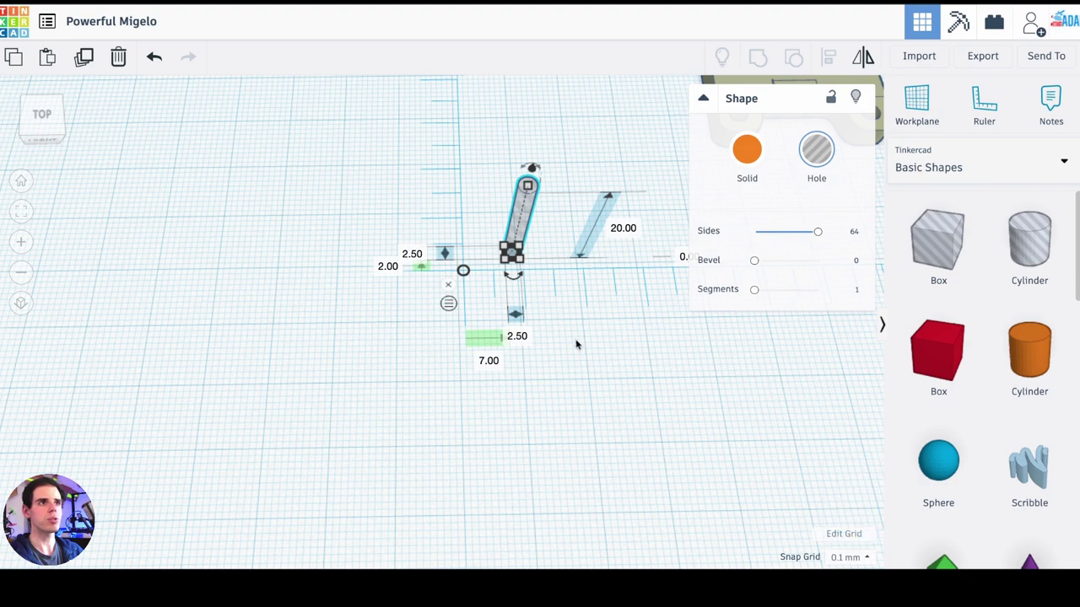
Switch the ruler to measure the hole cylinder's position from its midpoint.
right_click_drag(583, 317, 583, 329)
scroll(491, 263, "up", 3)
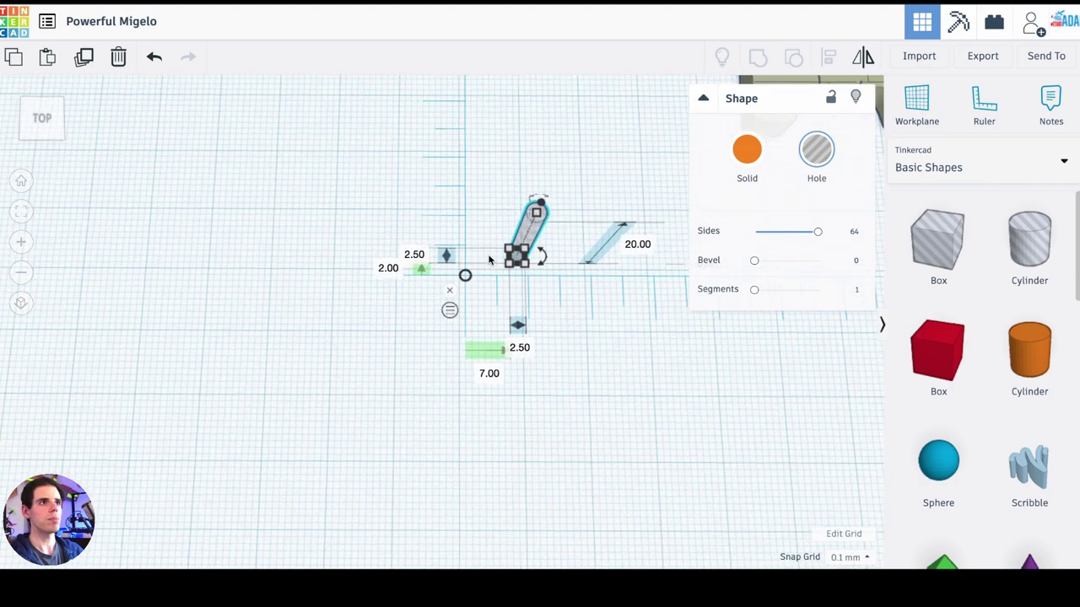
scroll(487, 296, "up", 4)
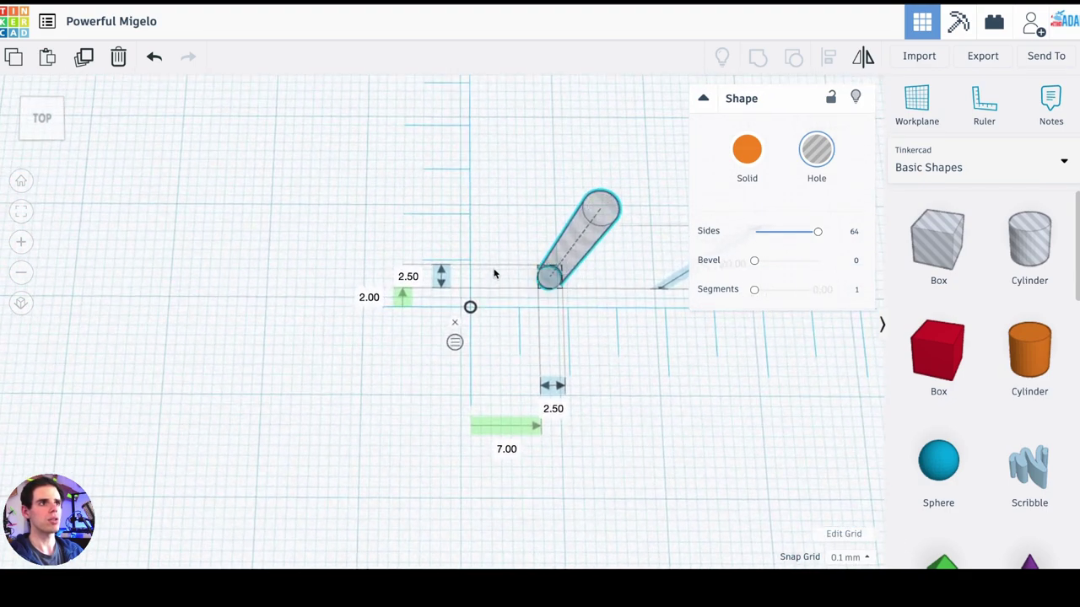
scroll(482, 301, "down", 3)
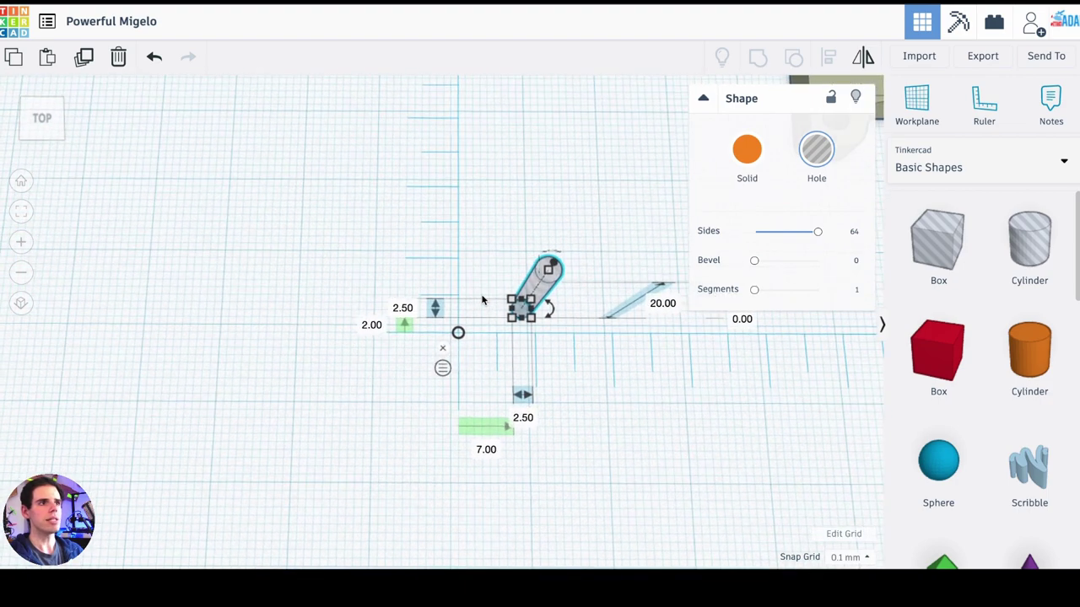
scroll(488, 344, "down", 2)
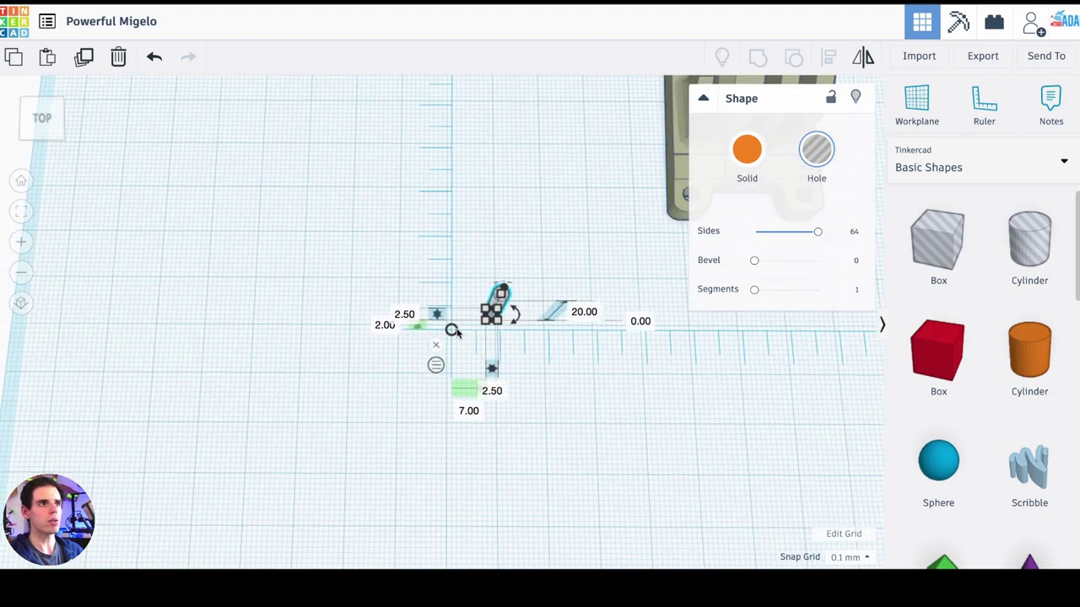
scroll(452, 332, "up", 3)
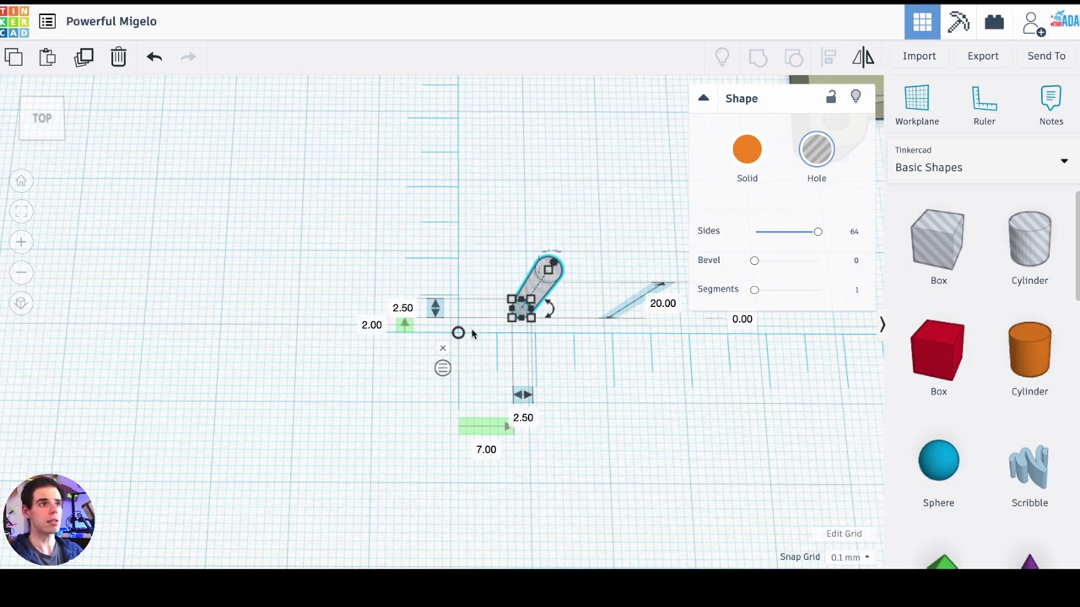
right_click_drag(510, 262, 506, 224)
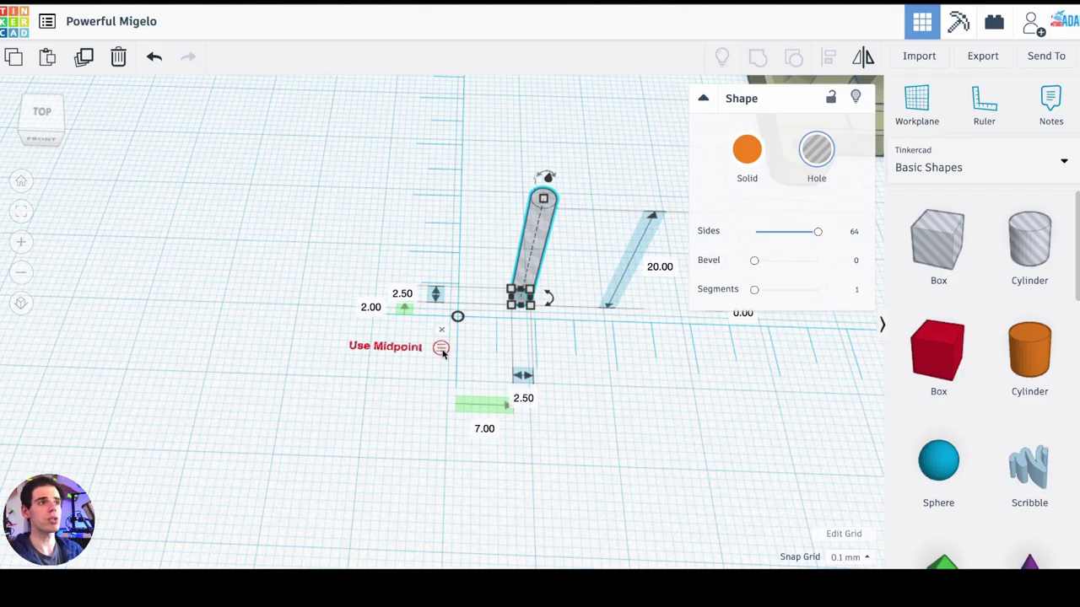
left_click(441, 349)
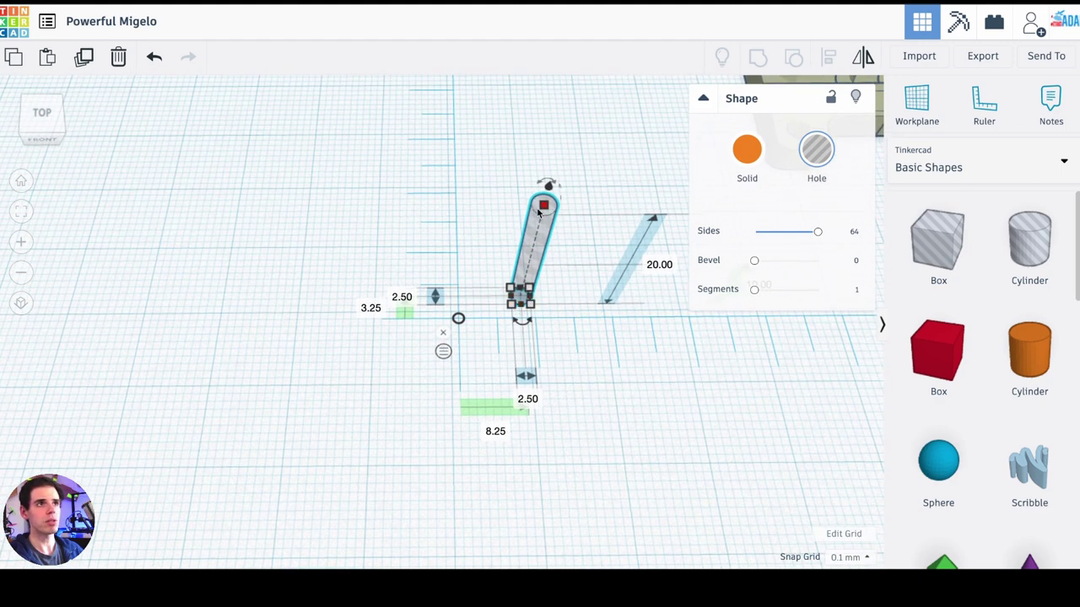
Set the hole cylinder's front-to-back midpoint offset from the ruler origin to 0 mm.
right_click_drag(555, 361, 567, 360)
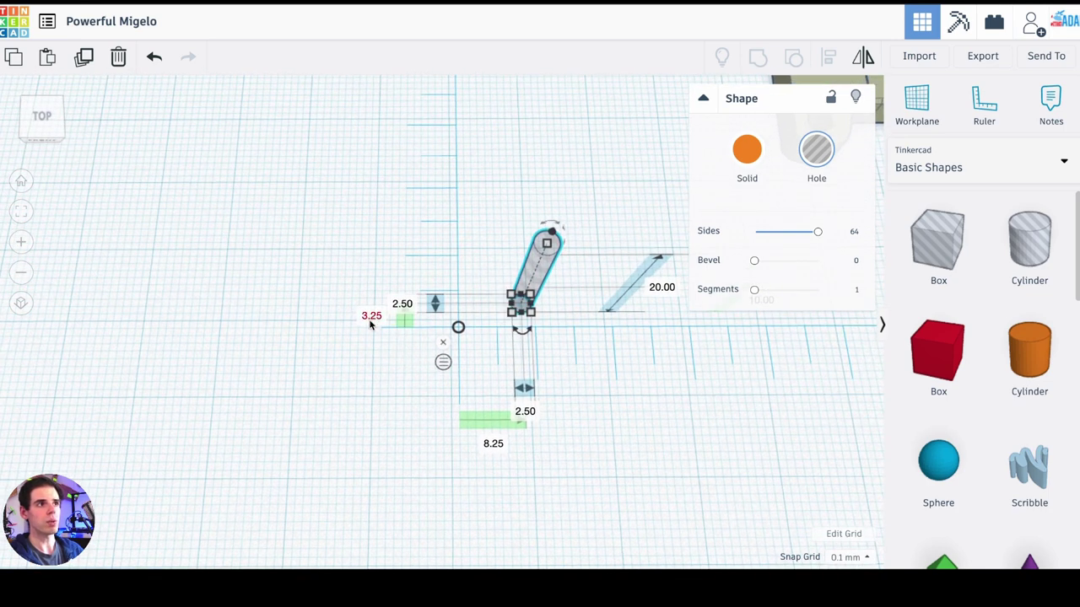
right_click_drag(400, 361, 408, 352)
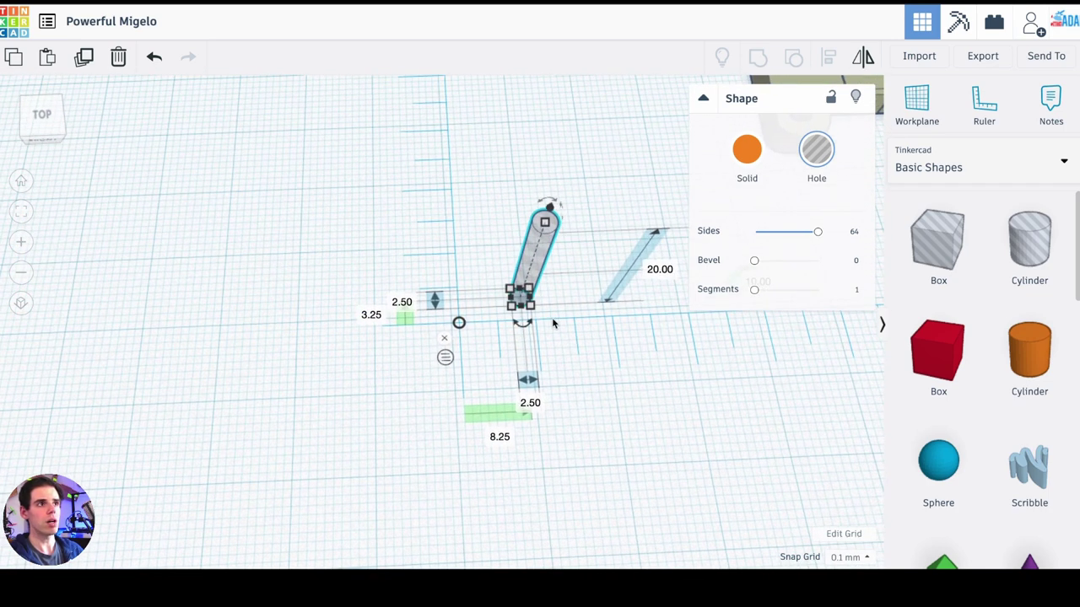
left_click(378, 320)
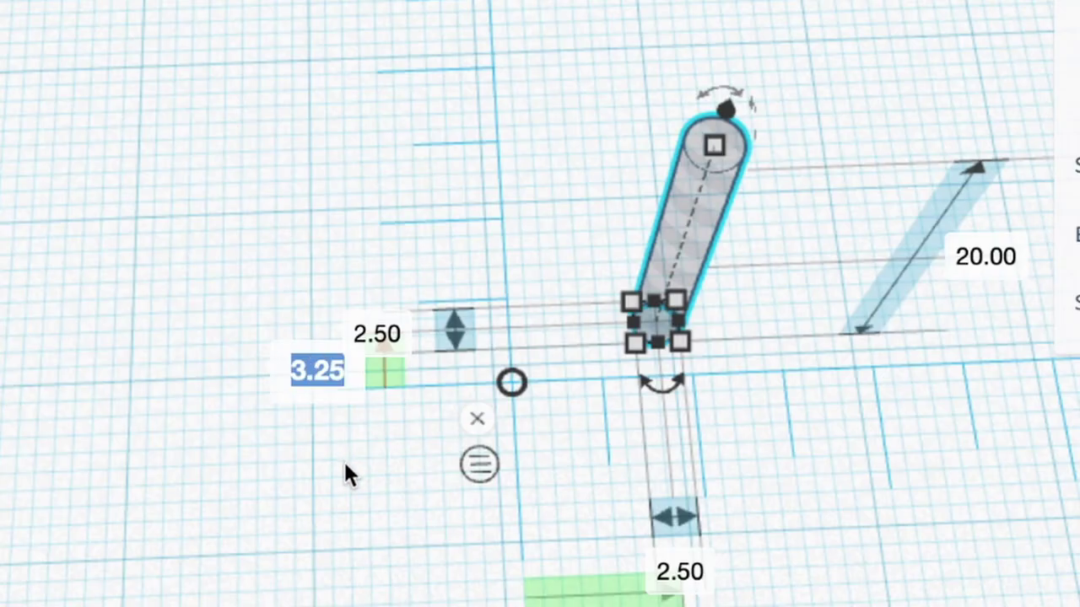
type("0")
key("Return")
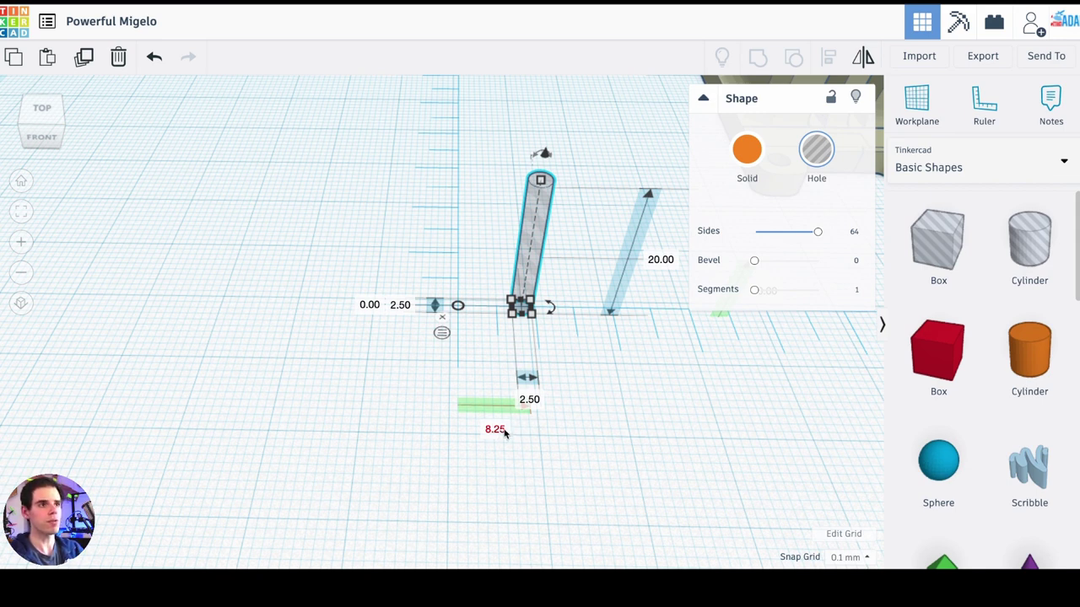
Set the hole cylinder's sideways midpoint distance from the ruler origin to 15 mm.
left_click(496, 430)
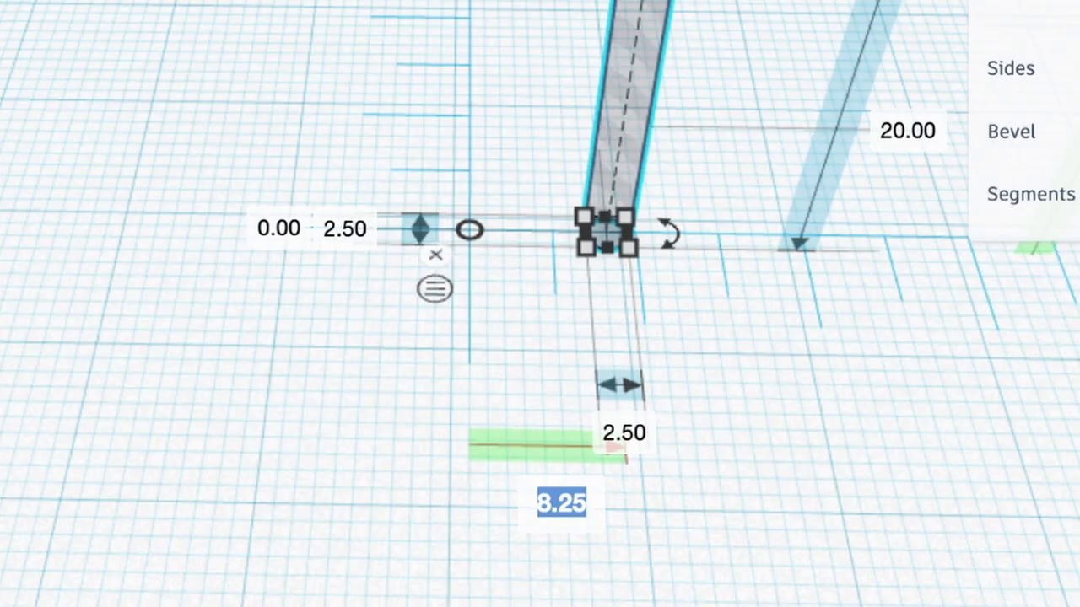
type("15")
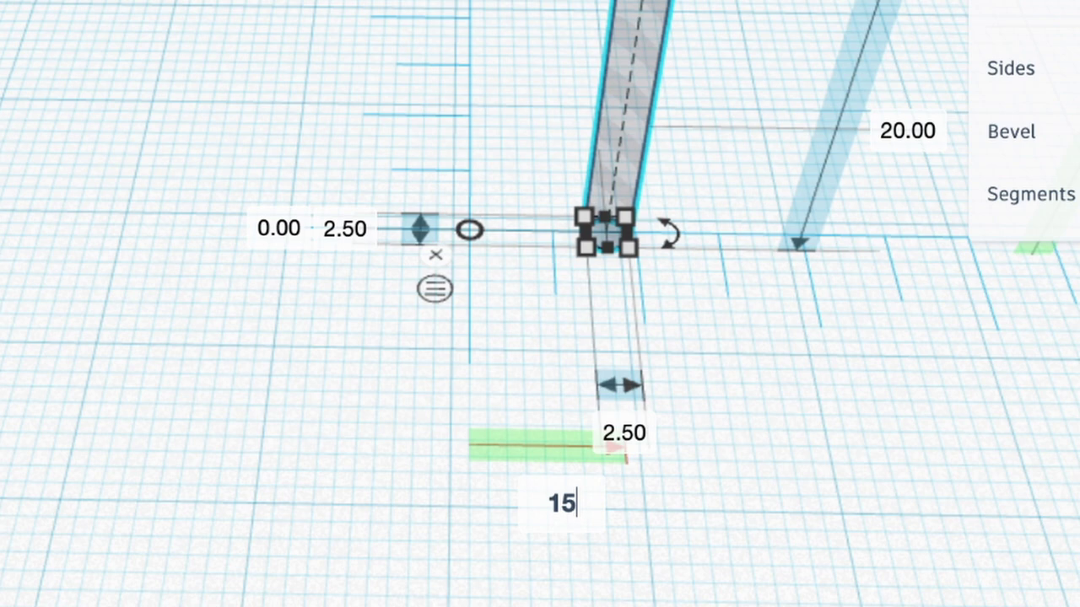
key("Return")
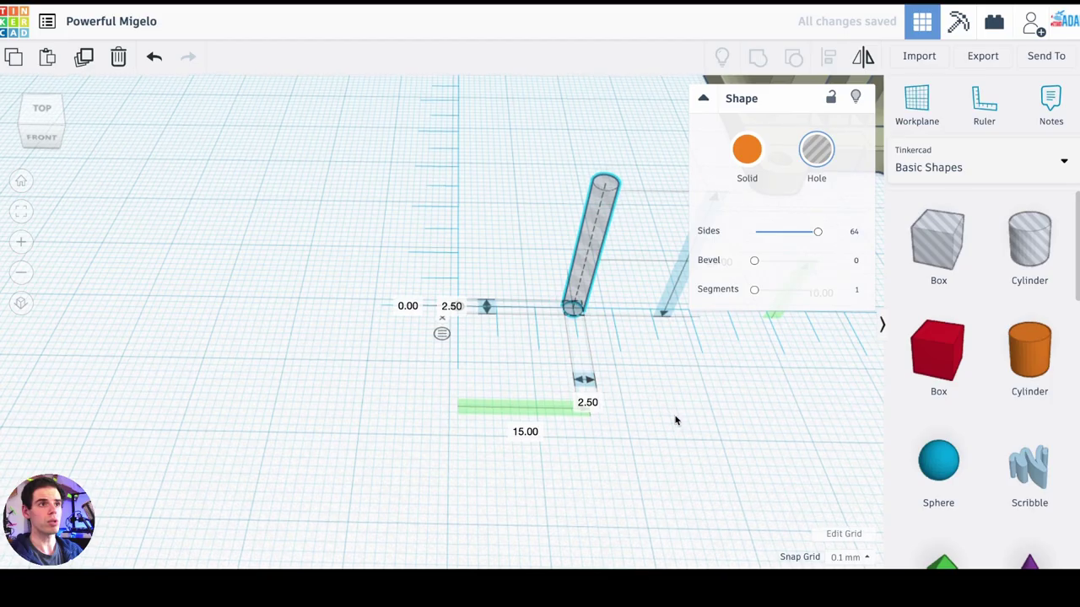
right_click_drag(675, 420, 675, 424)
right_click_drag(666, 358, 665, 368)
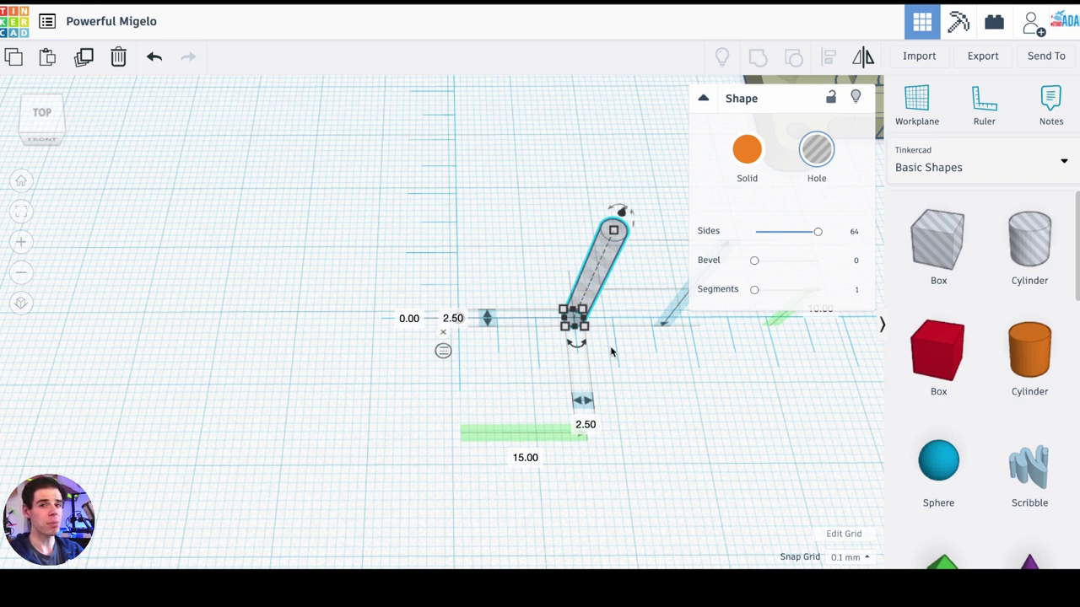
right_click_drag(656, 418, 656, 398)
scroll(588, 400, "up", 3)
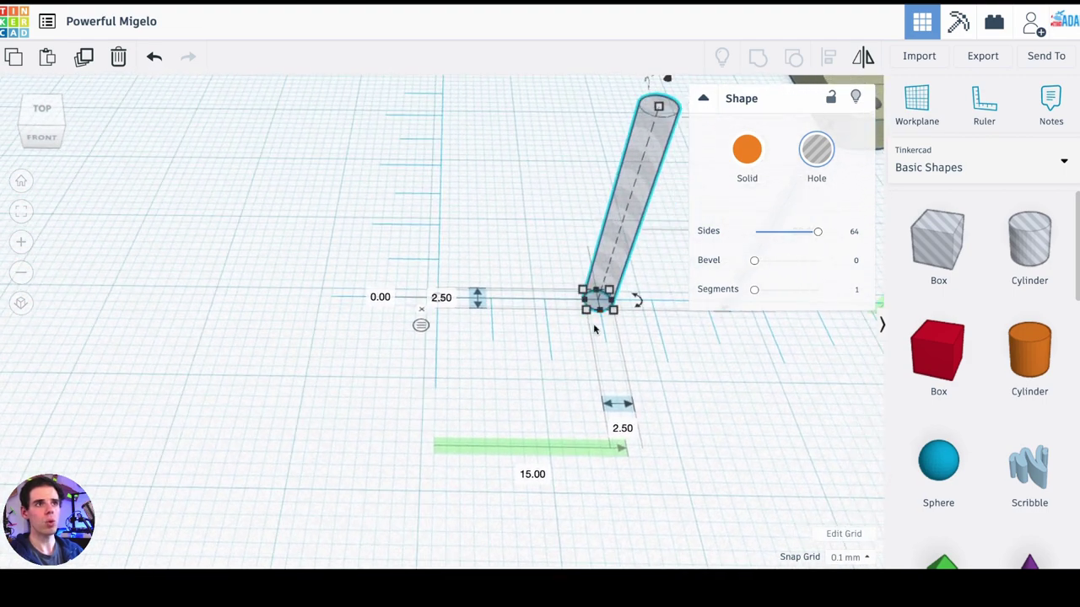
right_click_drag(667, 369, 628, 379)
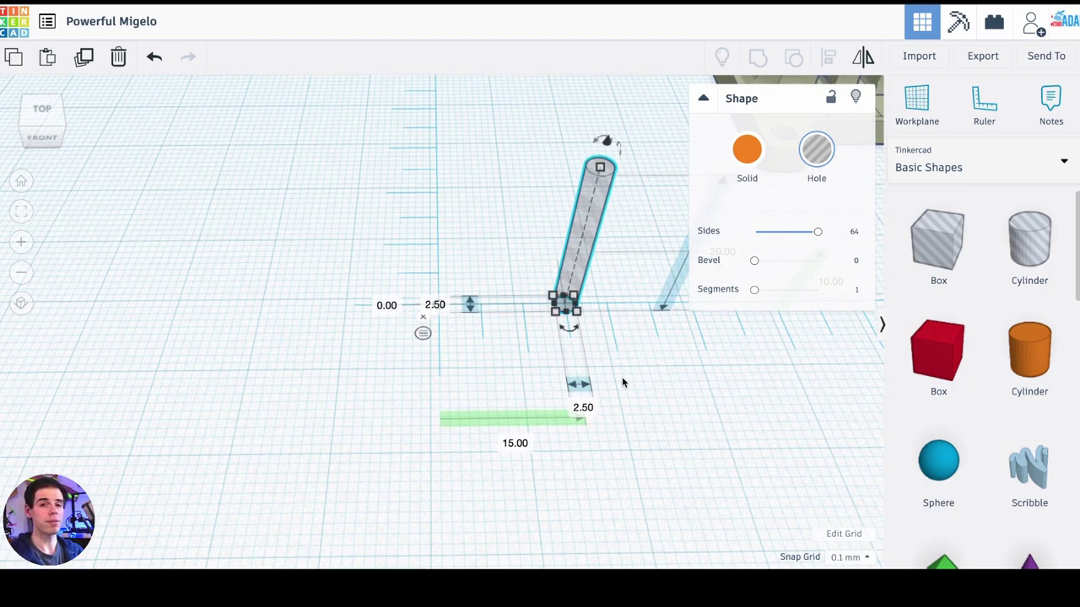
right_click_drag(619, 368, 609, 390)
scroll(588, 311, "down", 2)
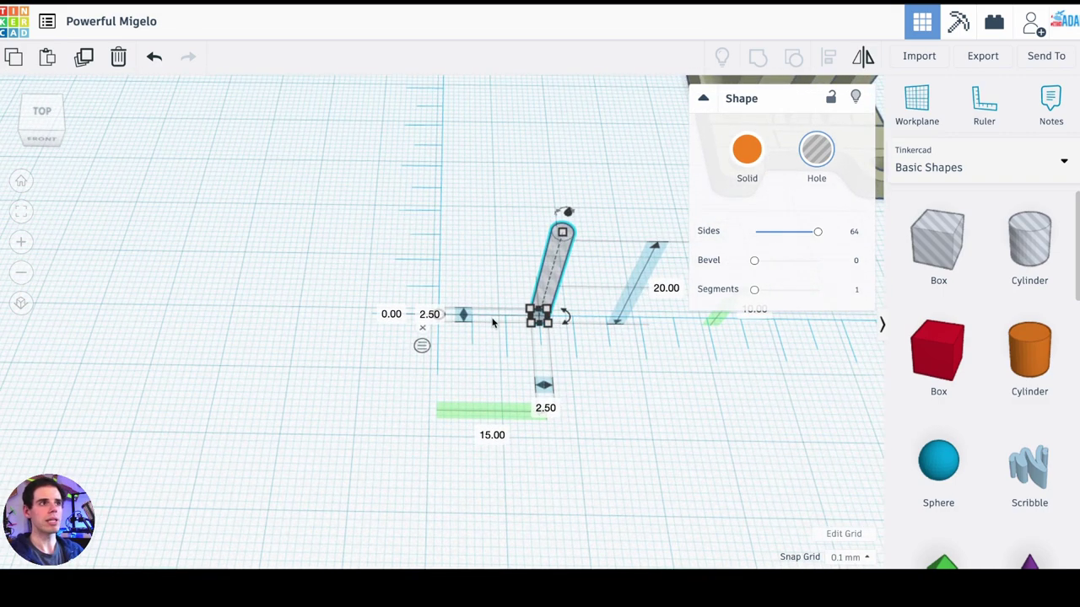
right_click_drag(494, 323, 498, 346)
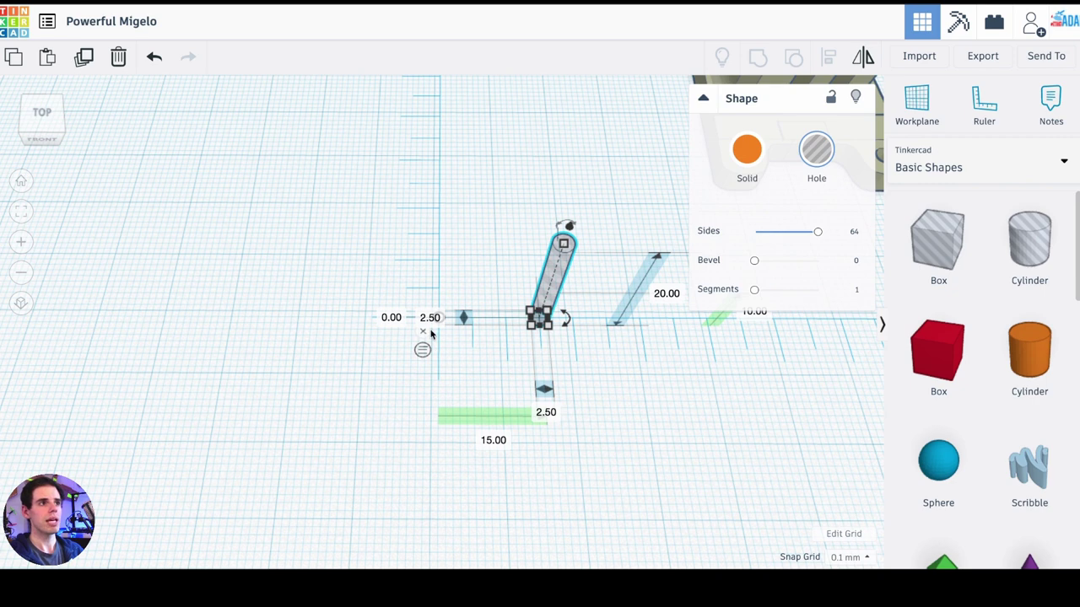
Duplicate the hole cylinder and set the copy's sideways midpoint distance from the ruler origin to -15 mm.
right_click_drag(386, 340, 441, 328)
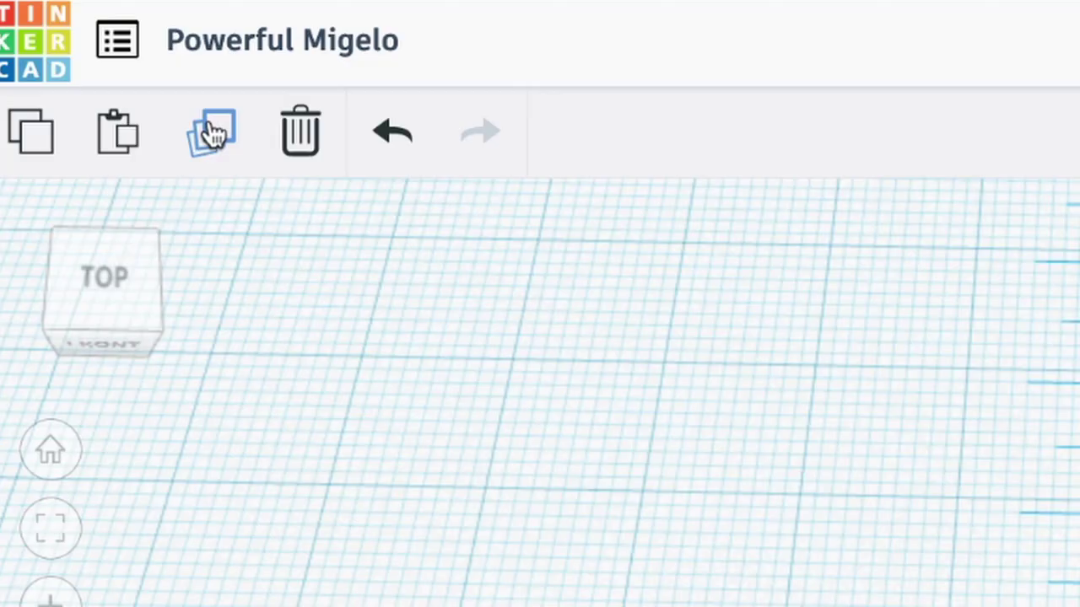
left_click(213, 134)
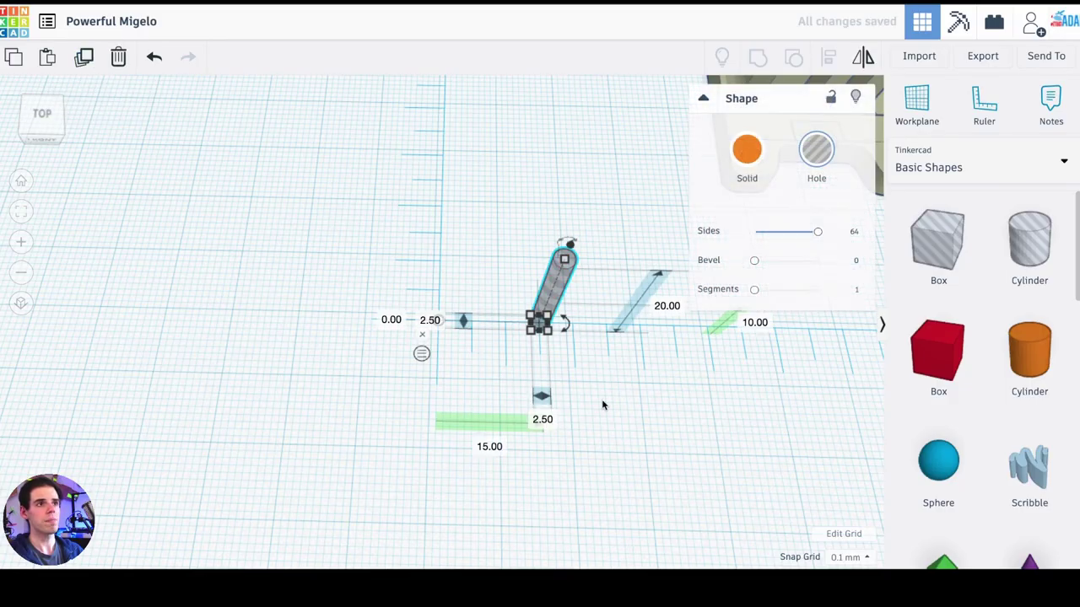
right_click_drag(603, 405, 600, 379)
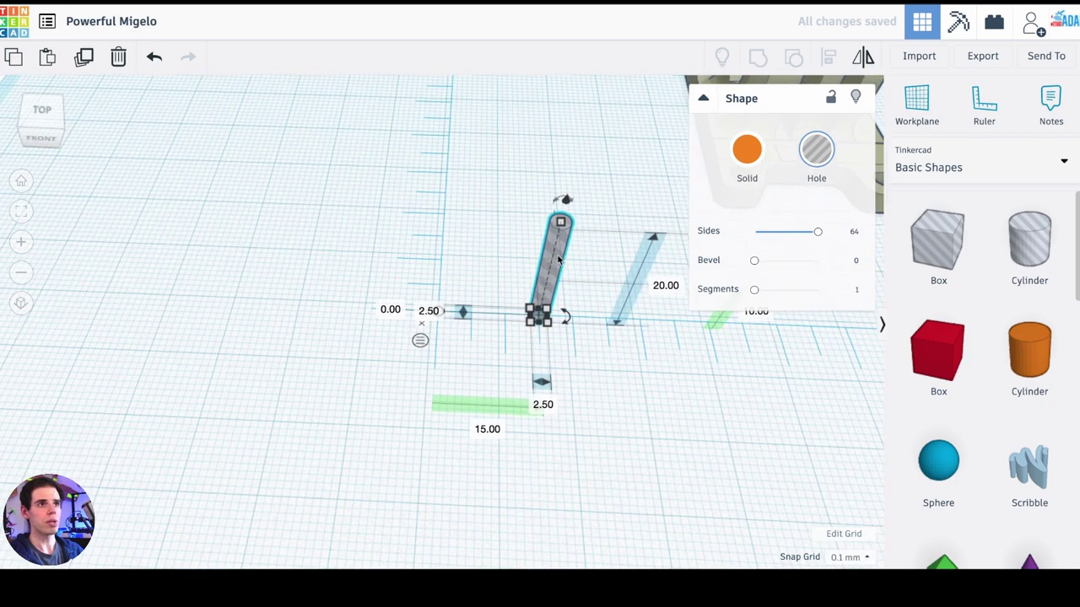
right_click_drag(553, 412, 520, 433)
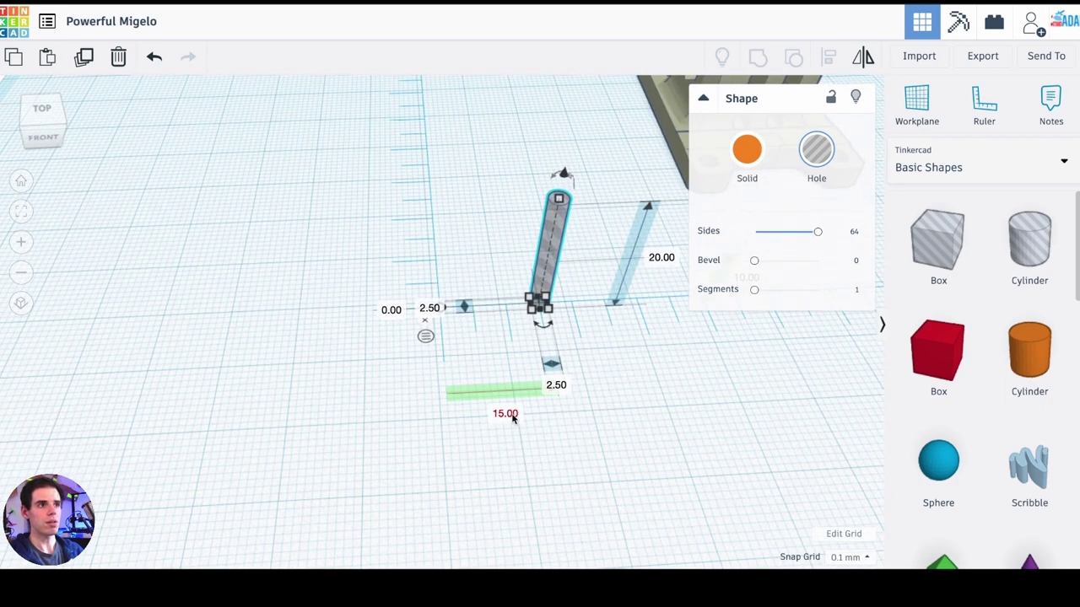
left_click(510, 415)
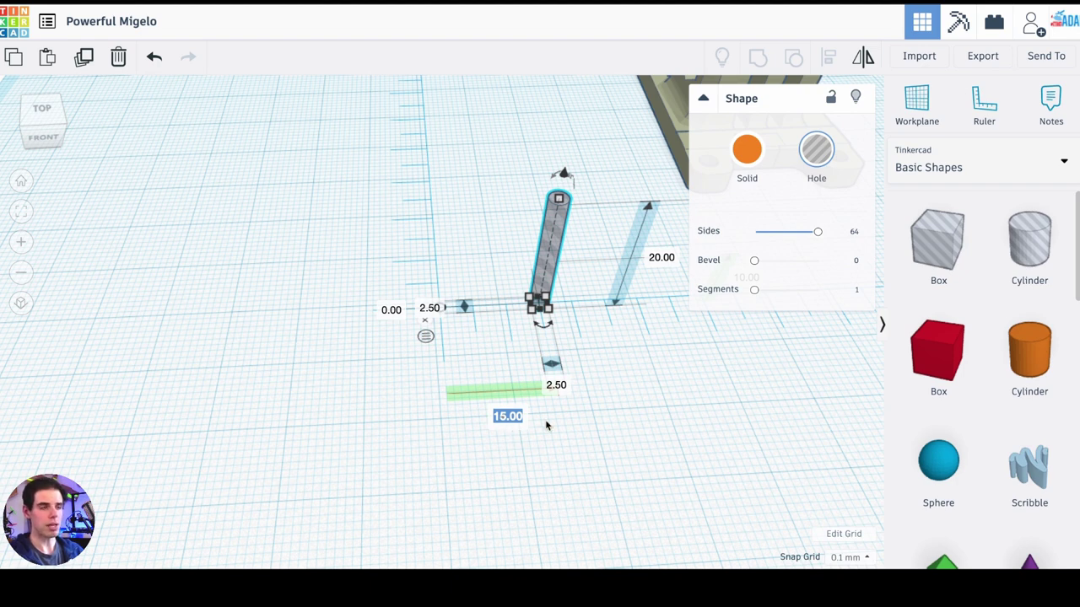
type("-15")
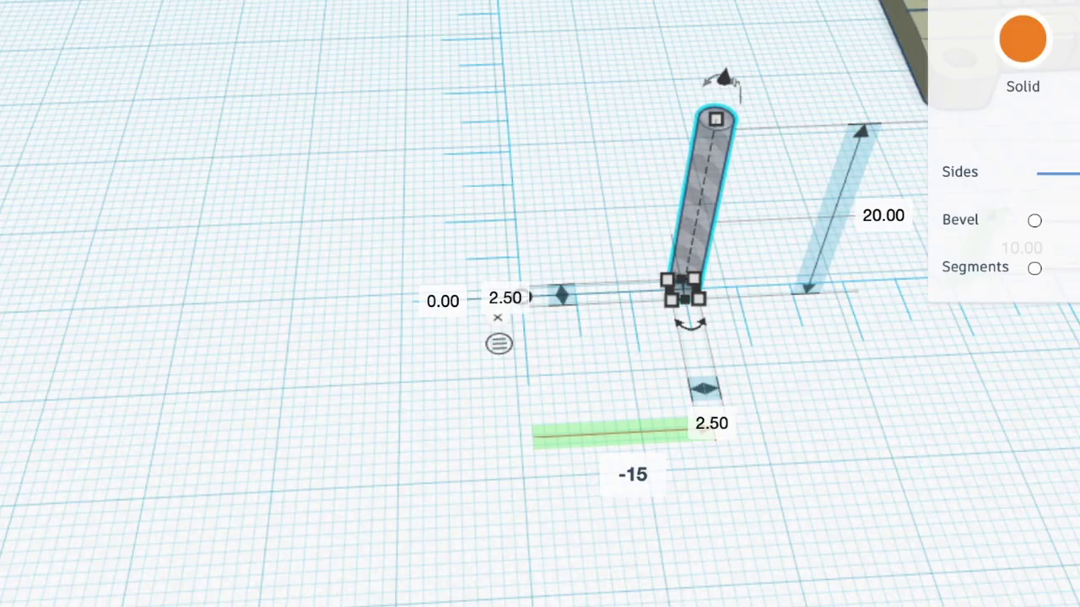
key("Return")
Examine the placement of the two hole cylinders on either side of the ruler origin from several angles.
right_click_drag(725, 469, 664, 420)
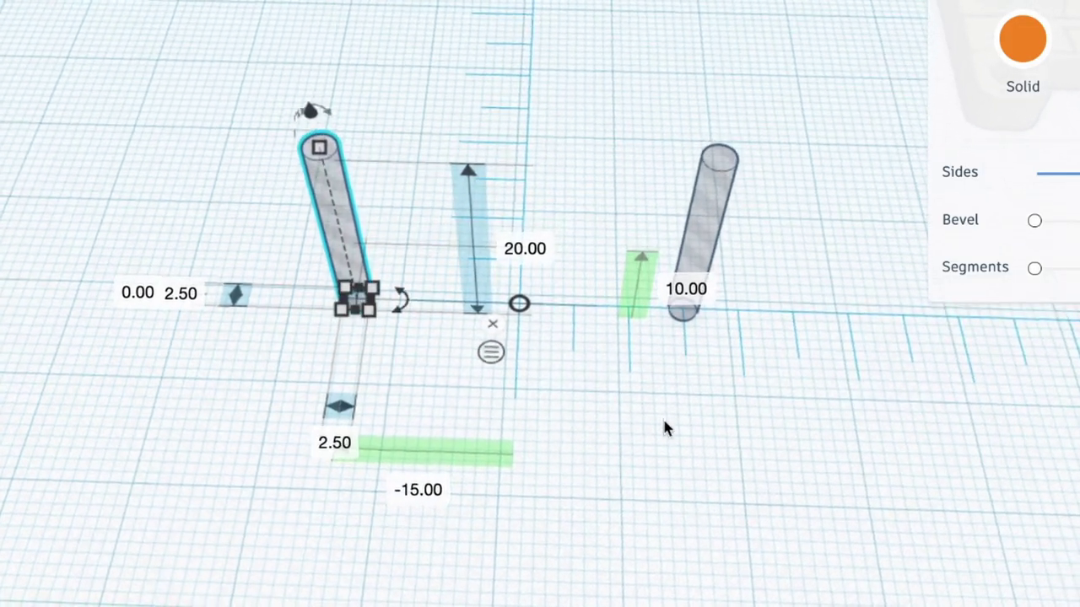
right_click_drag(577, 418, 549, 362)
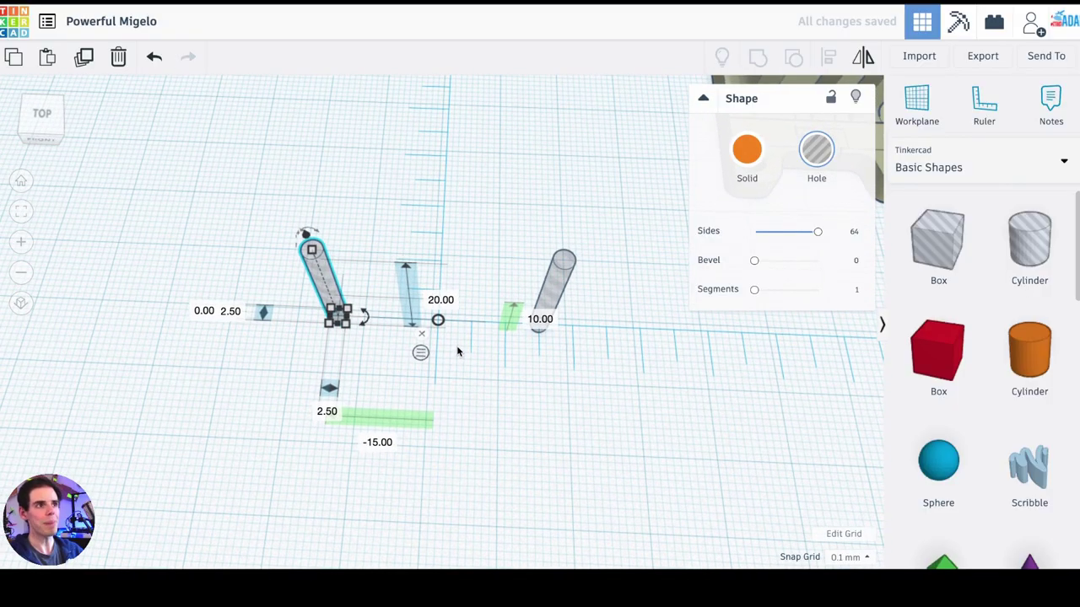
right_click_drag(465, 357, 473, 380)
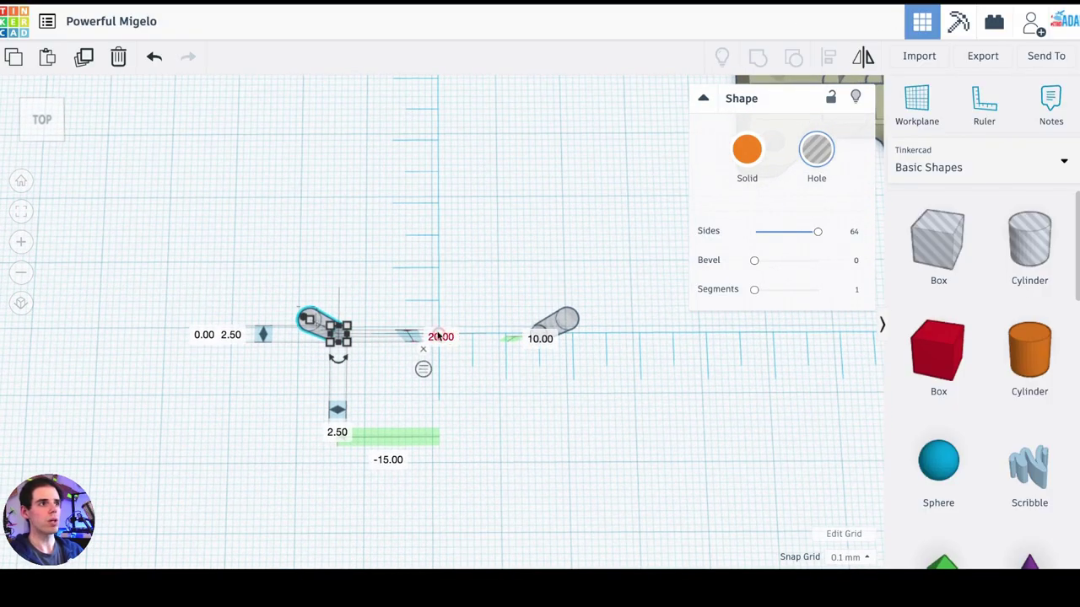
right_click_drag(351, 306, 378, 371)
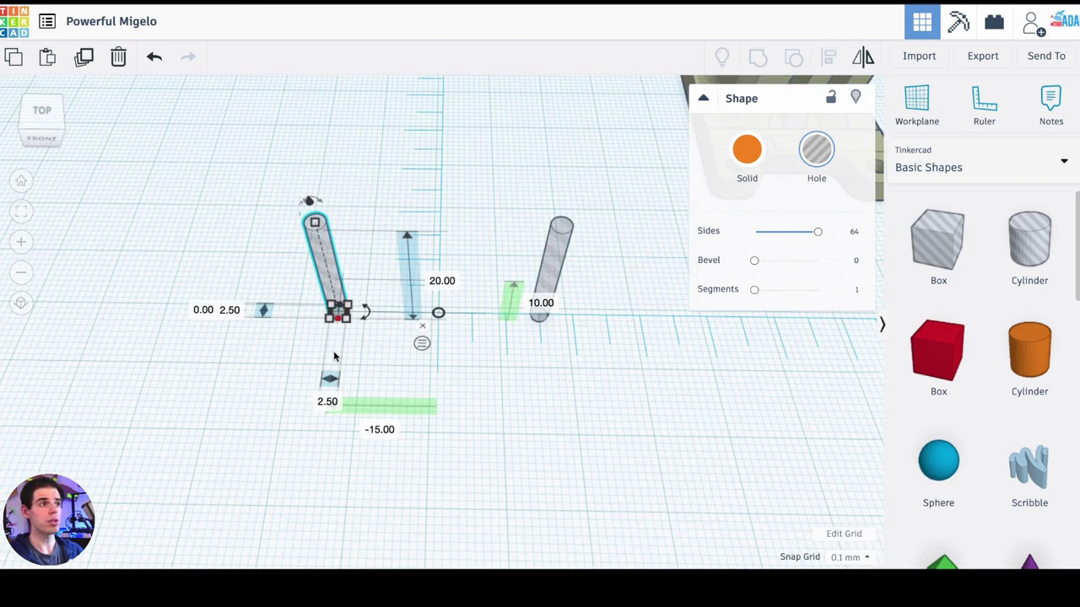
right_click_drag(492, 407, 541, 394)
scroll(477, 357, "up", 5)
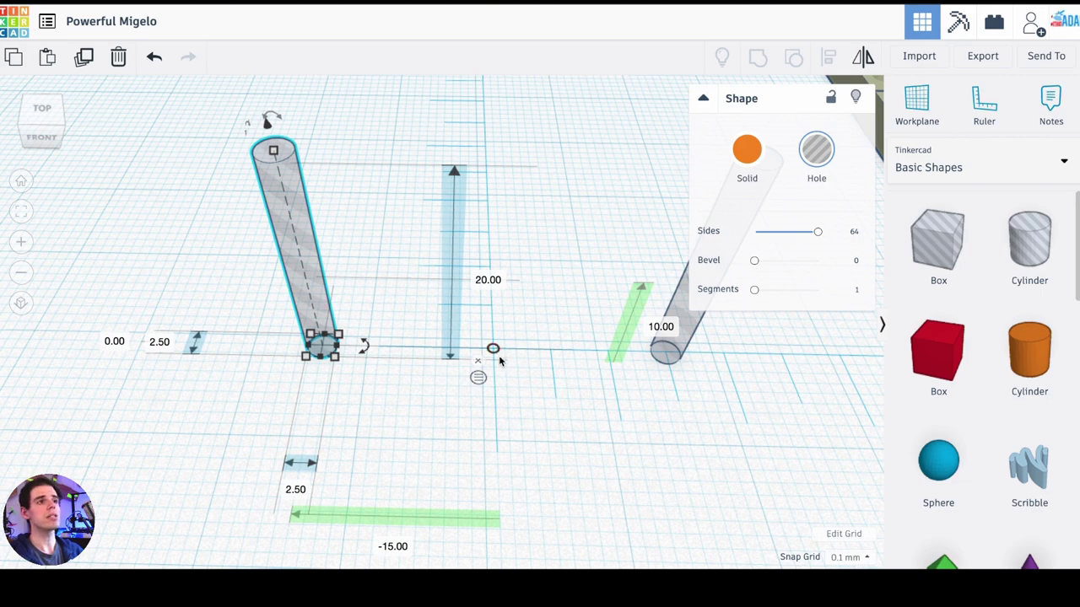
right_click_drag(536, 380, 538, 439)
scroll(502, 333, "down", 4)
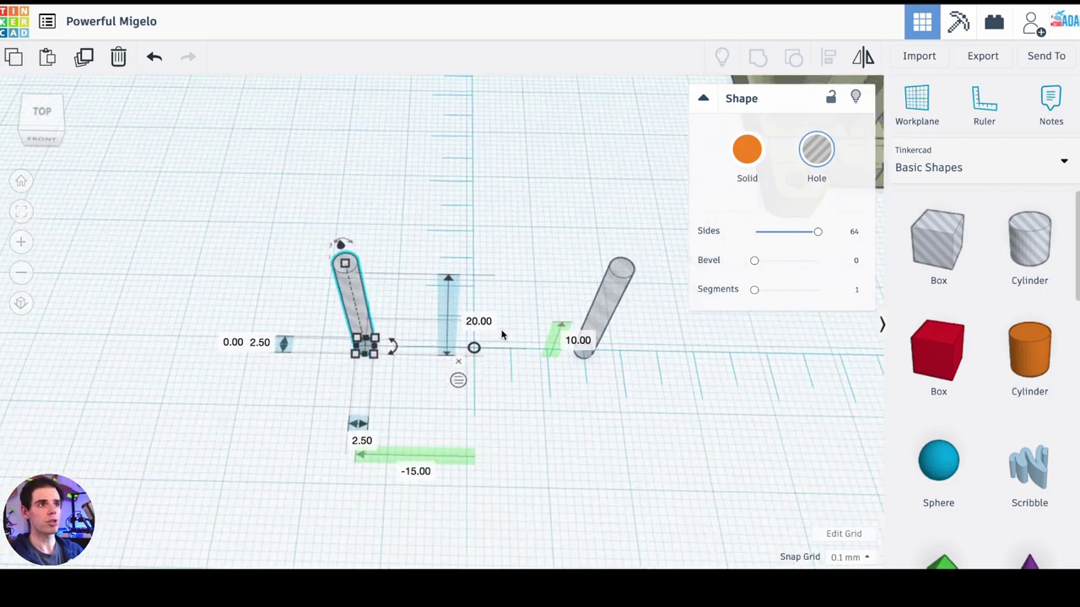
scroll(502, 335, "down", 3)
right_click_drag(490, 243, 493, 270)
middle_click_drag(492, 270, 489, 309)
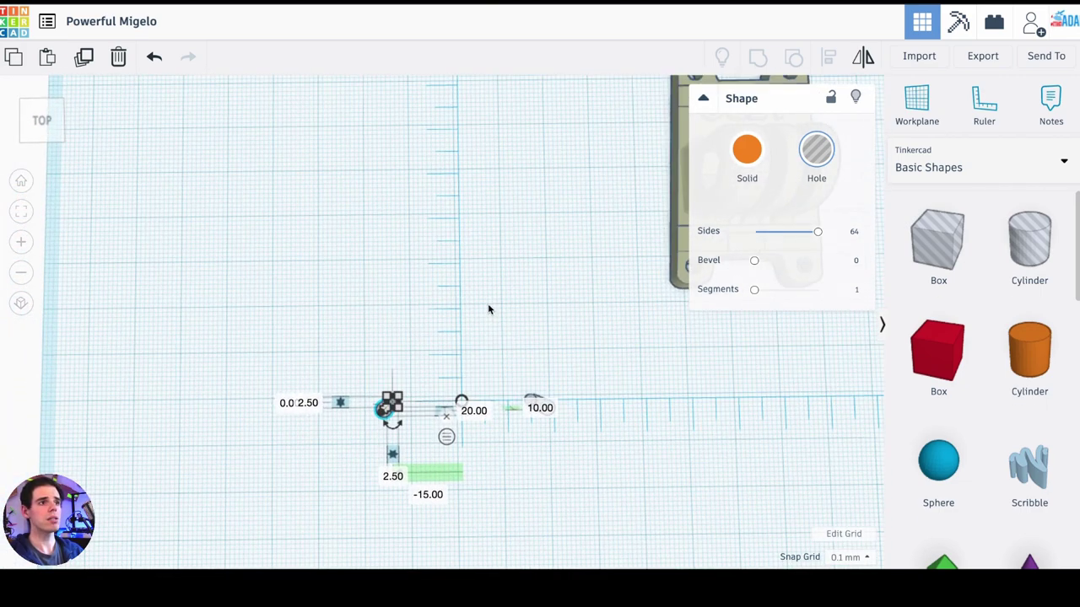
right_click_drag(488, 310, 487, 289)
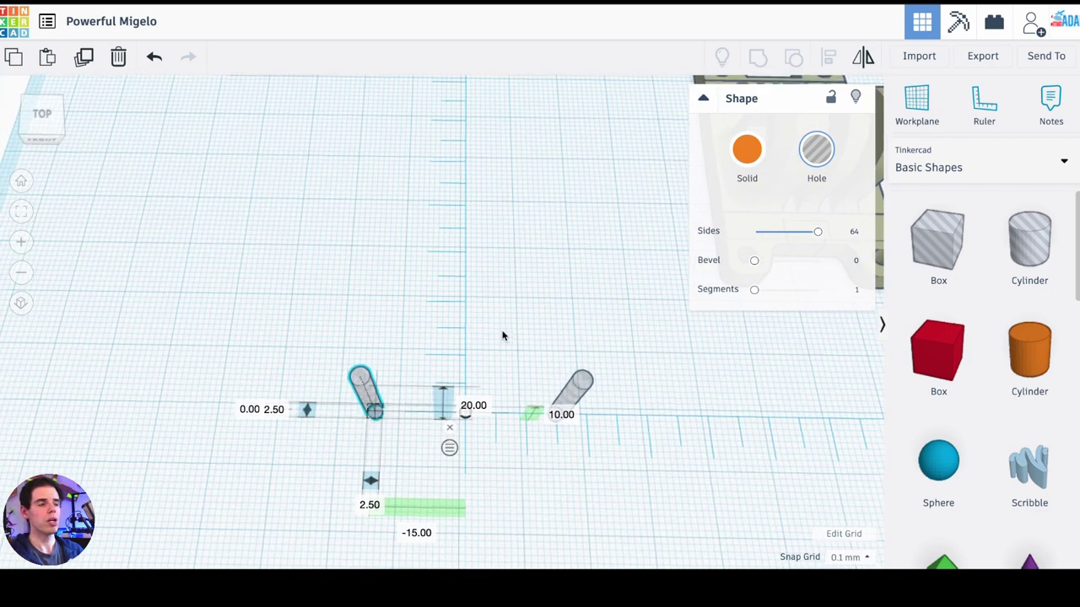
right_click_drag(502, 335, 502, 314)
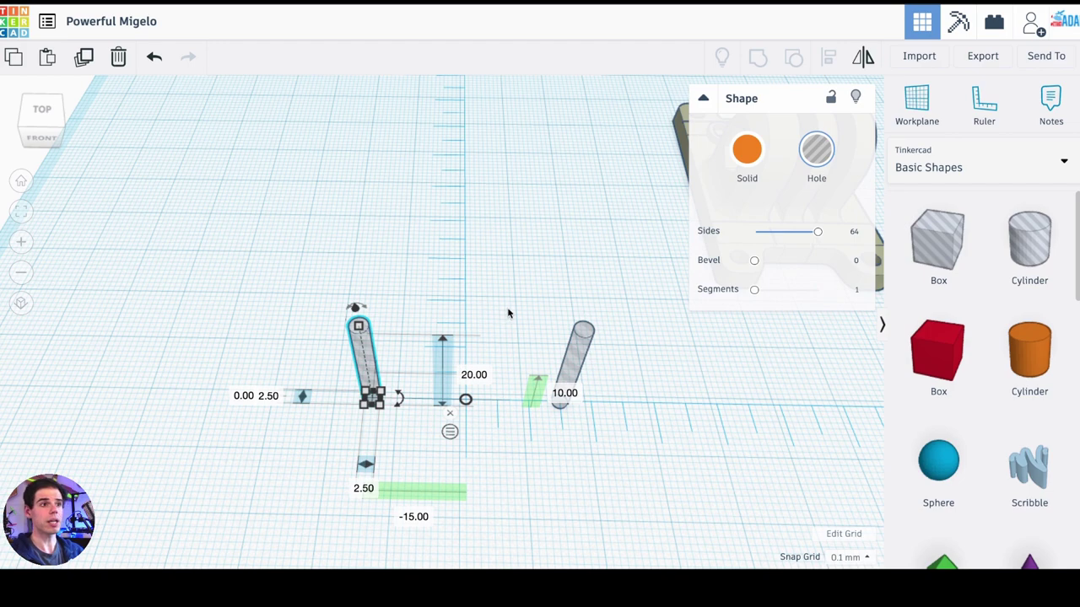
scroll(508, 313, "up", 1)
scroll(528, 306, "up", 1)
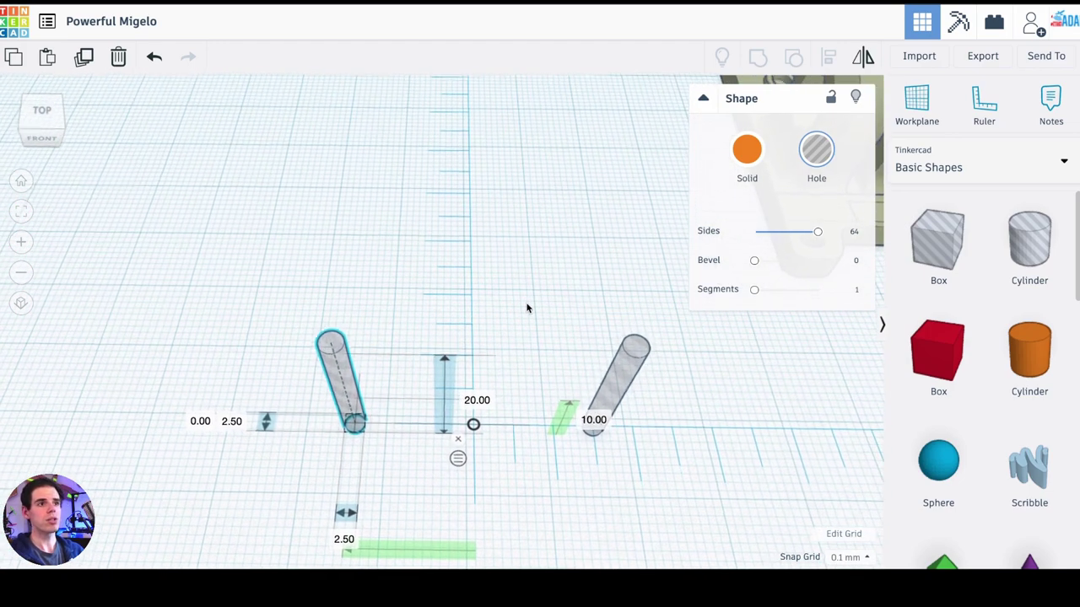
scroll(527, 314, "down", 2)
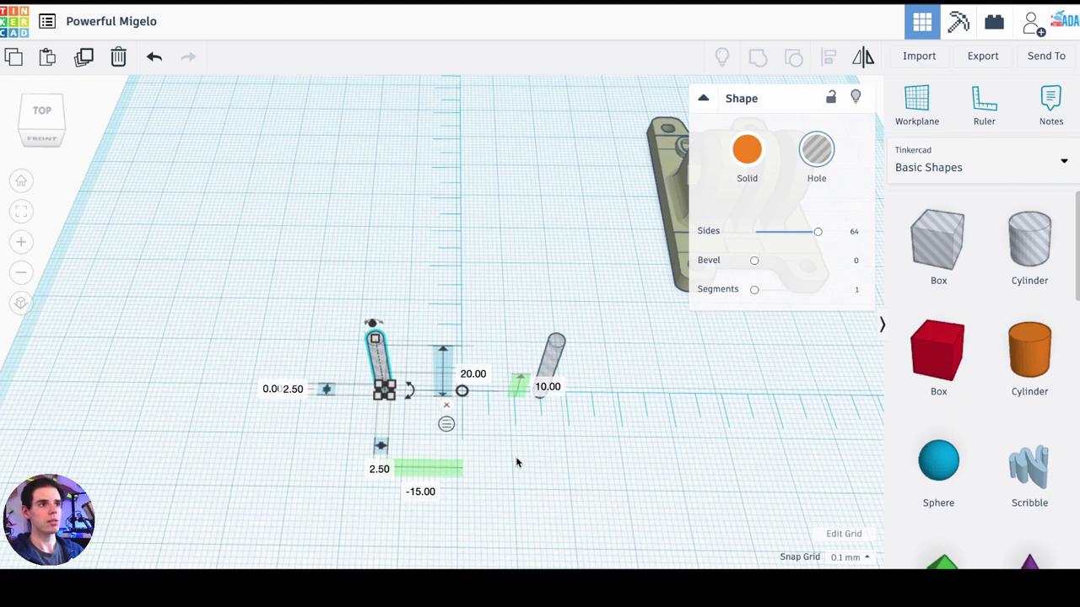
scroll(512, 317, "up", 2)
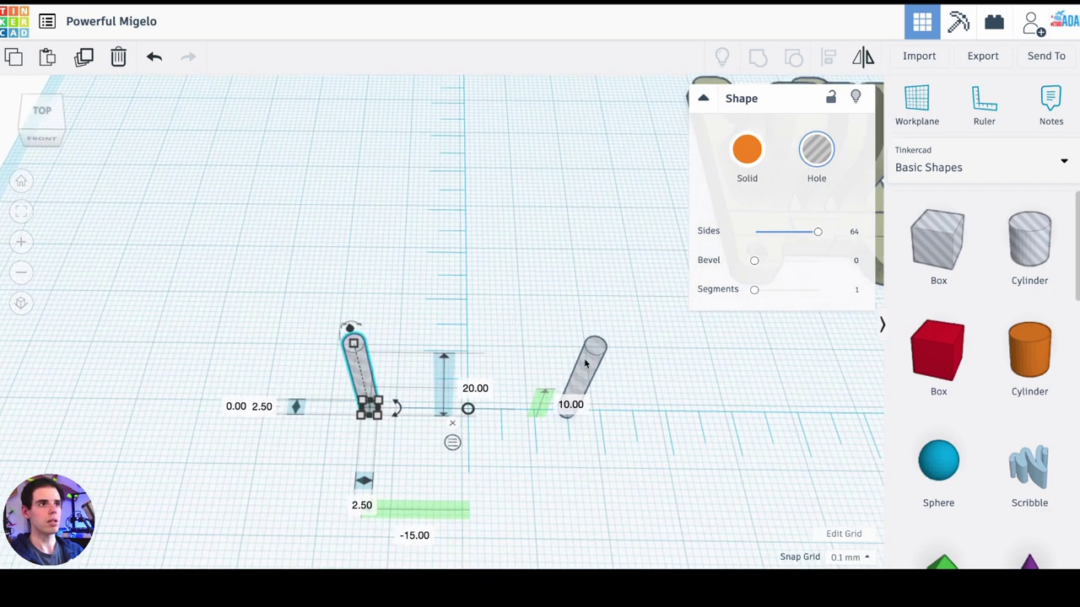
Select both hole cylinders together and duplicate the pair in place.
left_click(586, 371)
left_click(520, 309)
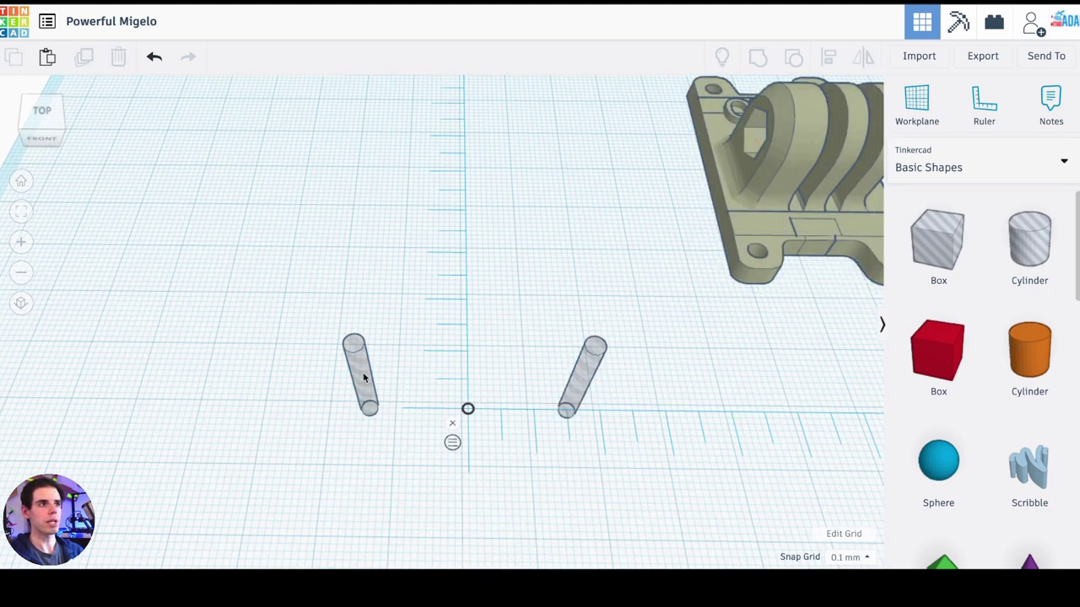
left_click(364, 378)
left_click(580, 381, "shift")
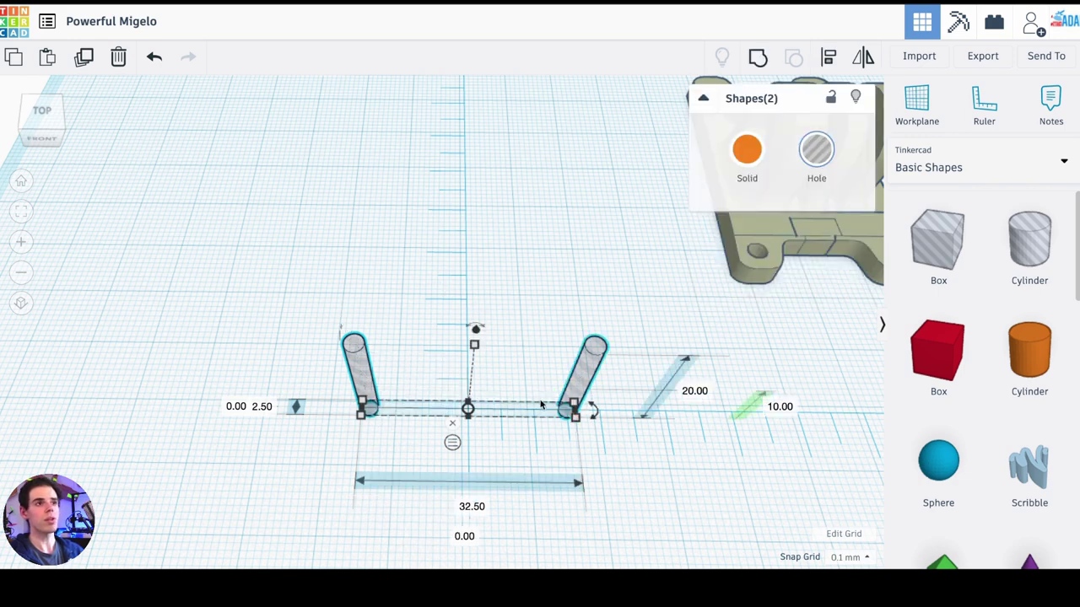
right_click_drag(516, 293, 516, 313)
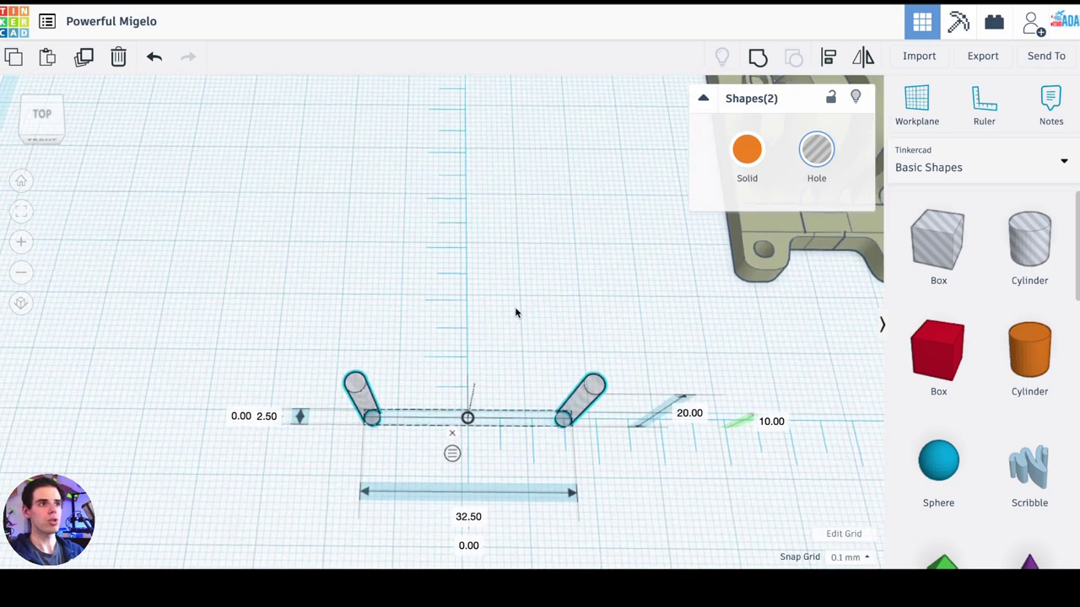
right_click_drag(514, 311, 512, 307)
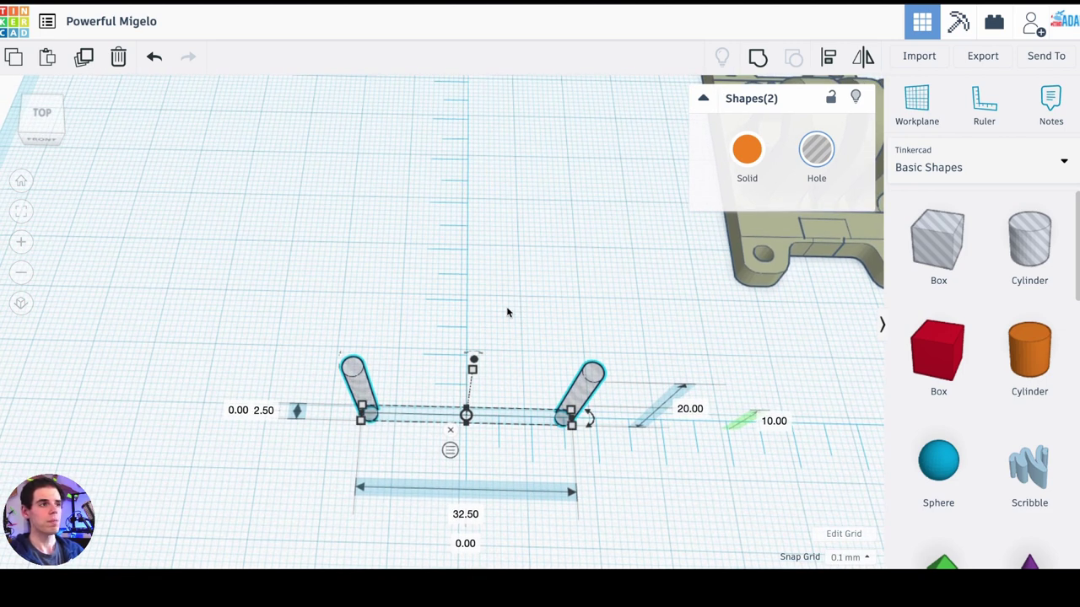
left_click(84, 57)
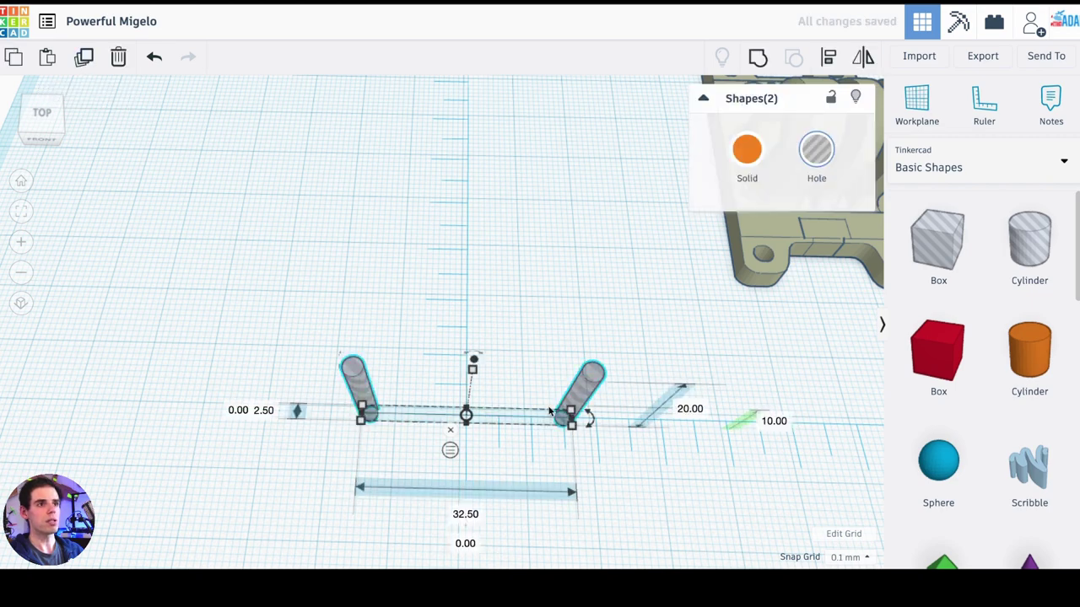
right_click_drag(514, 321, 540, 285)
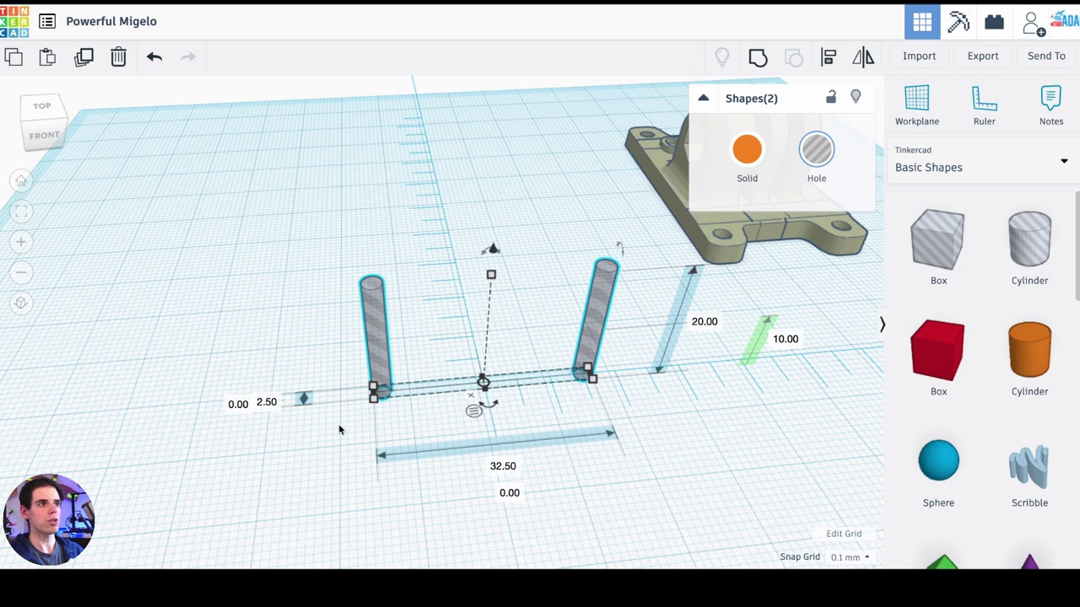
Set the duplicated pair's front-to-back midpoint offset from the ruler origin to 41 mm.
left_click(238, 405)
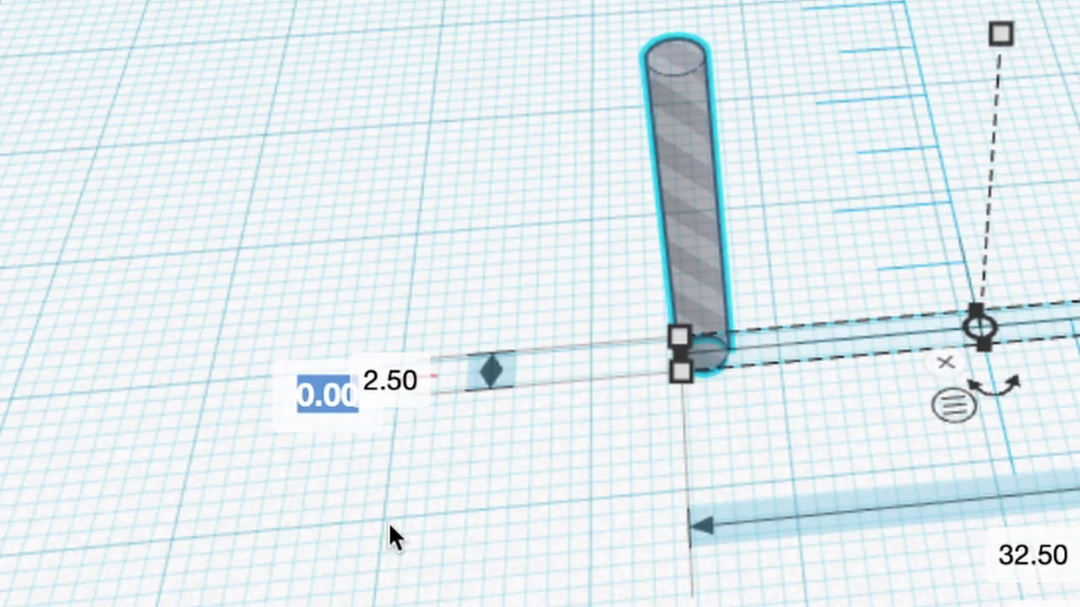
key("Return")
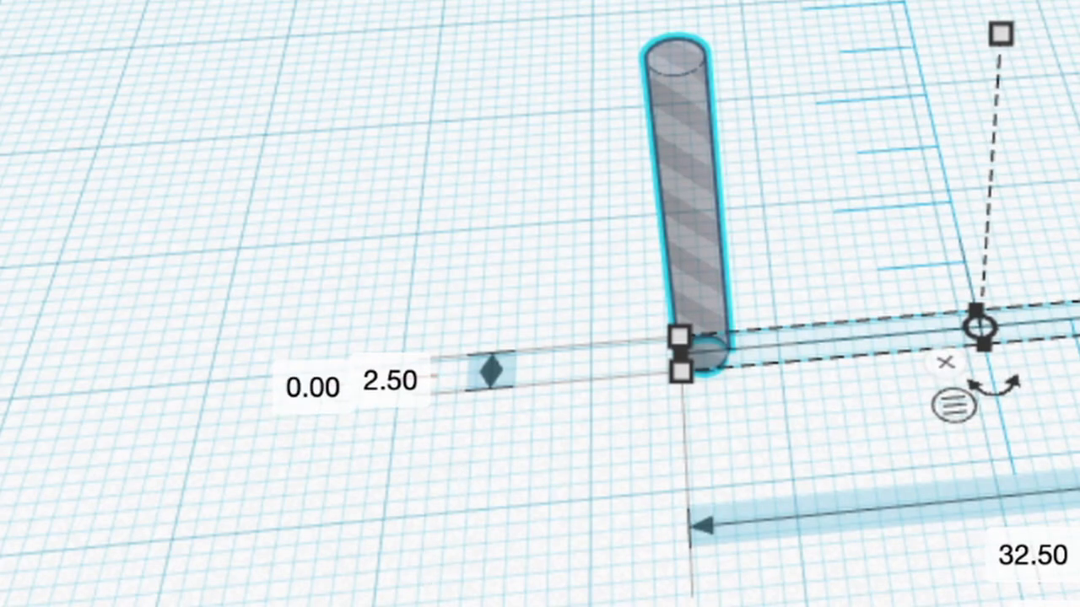
left_click(305, 390)
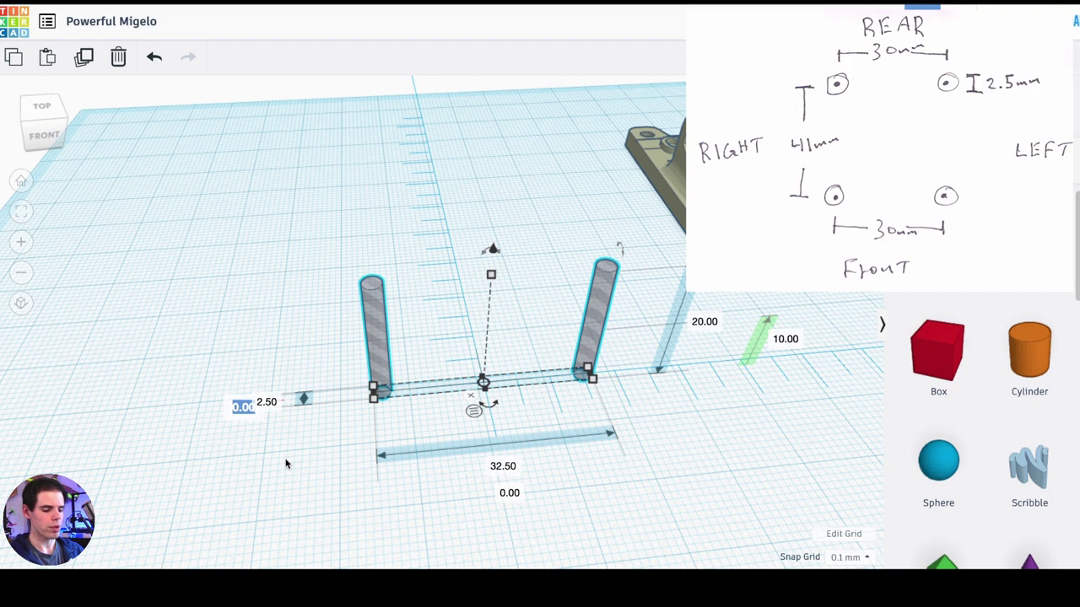
type("41")
key("Return")
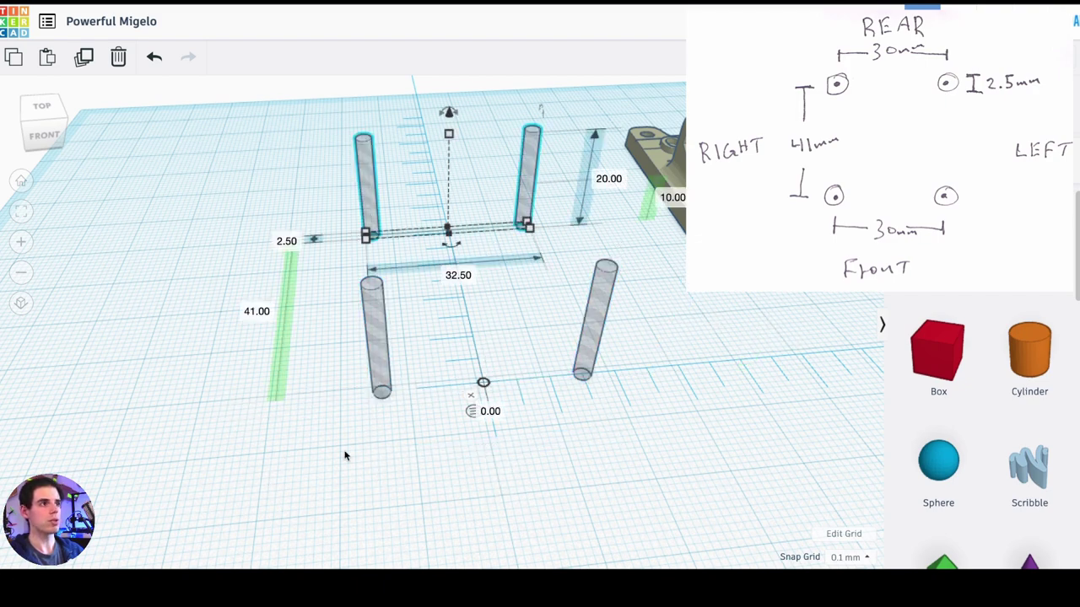
Inspect the four-hole layout from several angles and check the ruler offsets of each rear hole cylinder.
right_click_drag(369, 439, 616, 427)
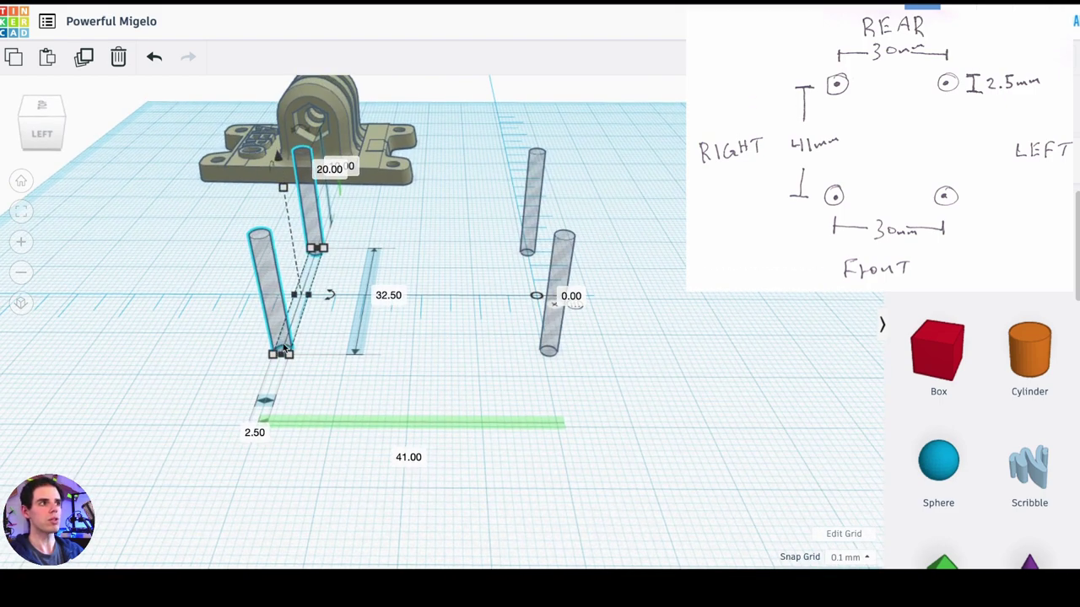
scroll(268, 284, "up", 4)
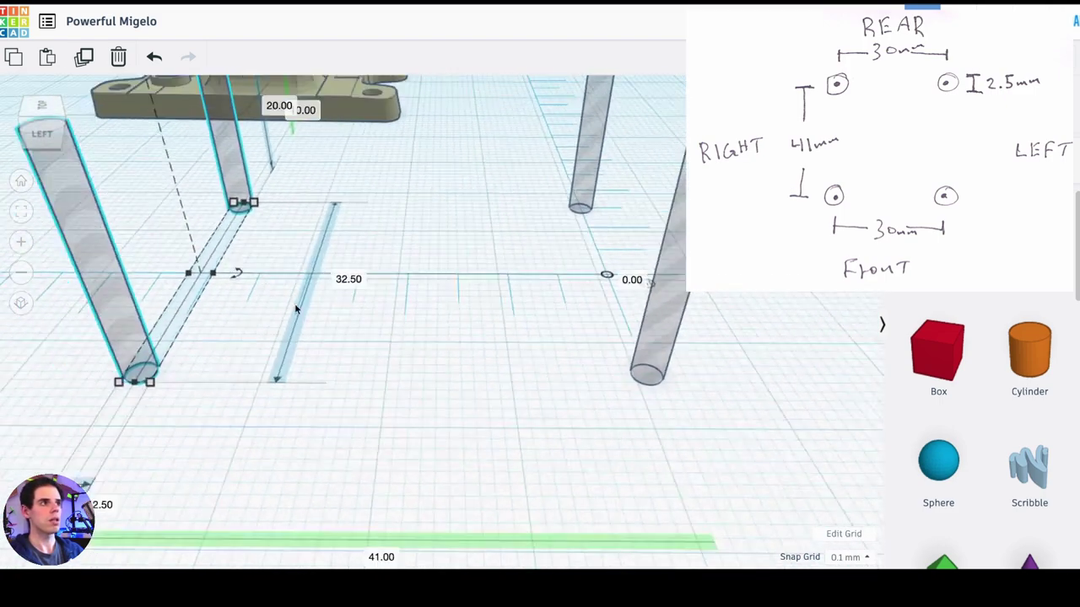
scroll(296, 309, "down", 6)
scroll(291, 316, "up", 2)
scroll(305, 314, "up", 2)
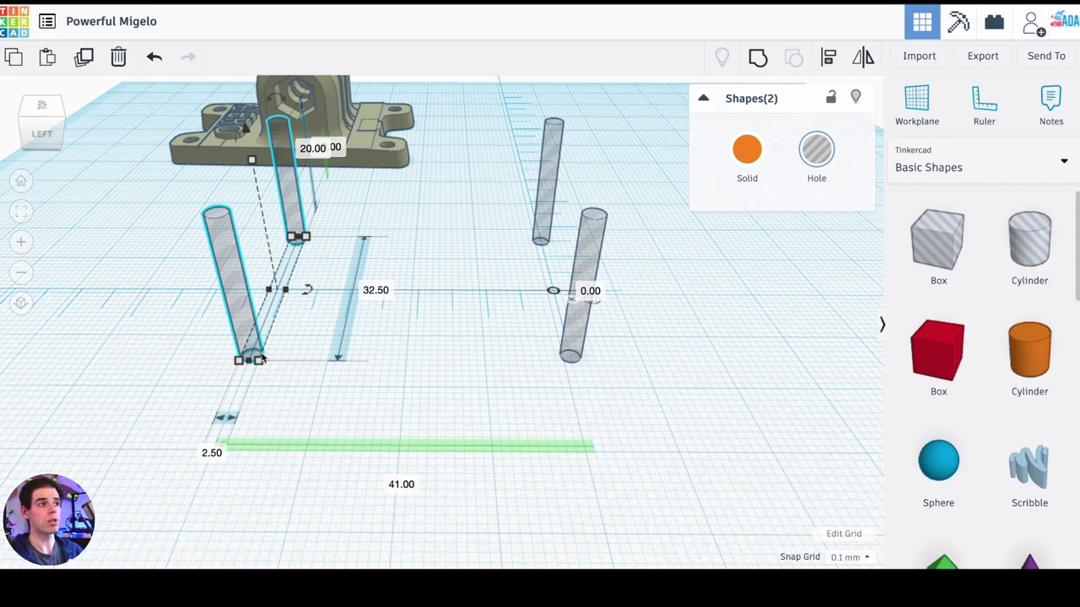
right_click_drag(475, 380, 397, 408)
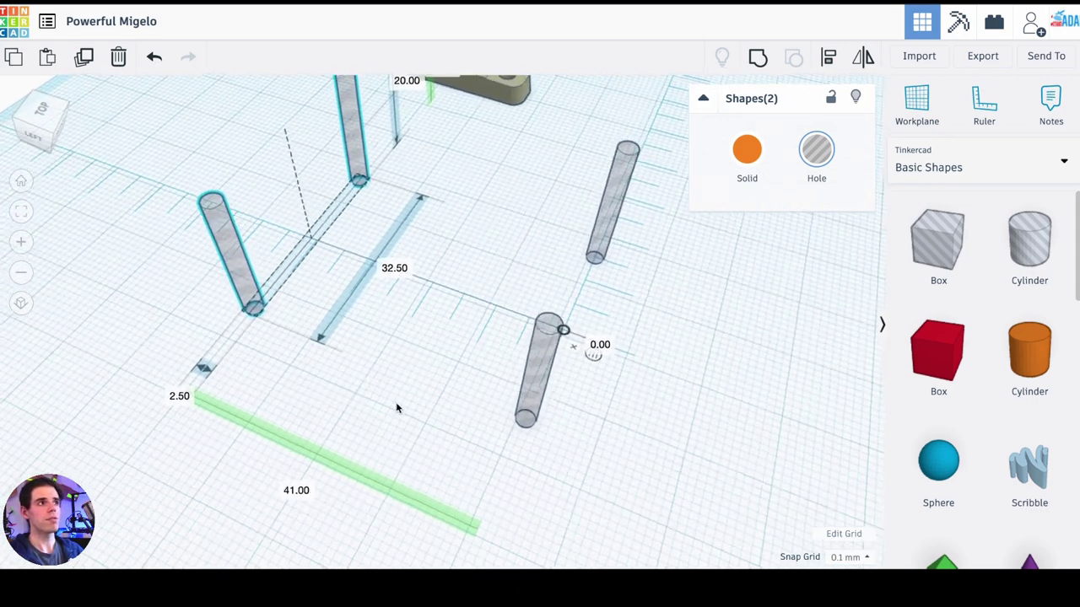
right_click_drag(621, 303, 513, 272)
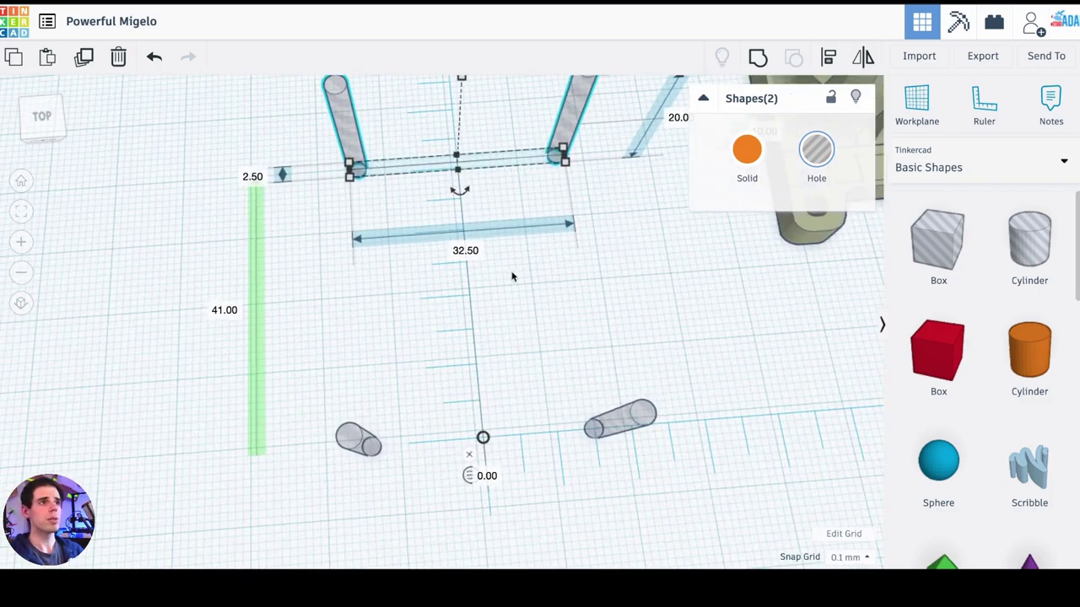
right_click_drag(670, 320, 579, 222)
left_click(649, 312)
scroll(648, 311, "down", 3)
left_click(546, 207)
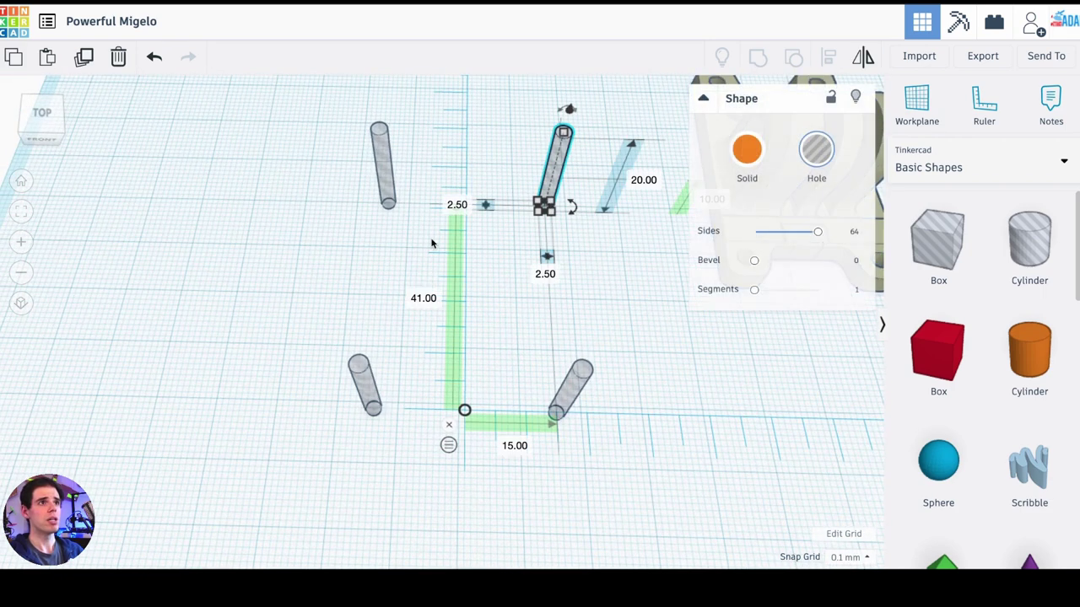
left_click(382, 180)
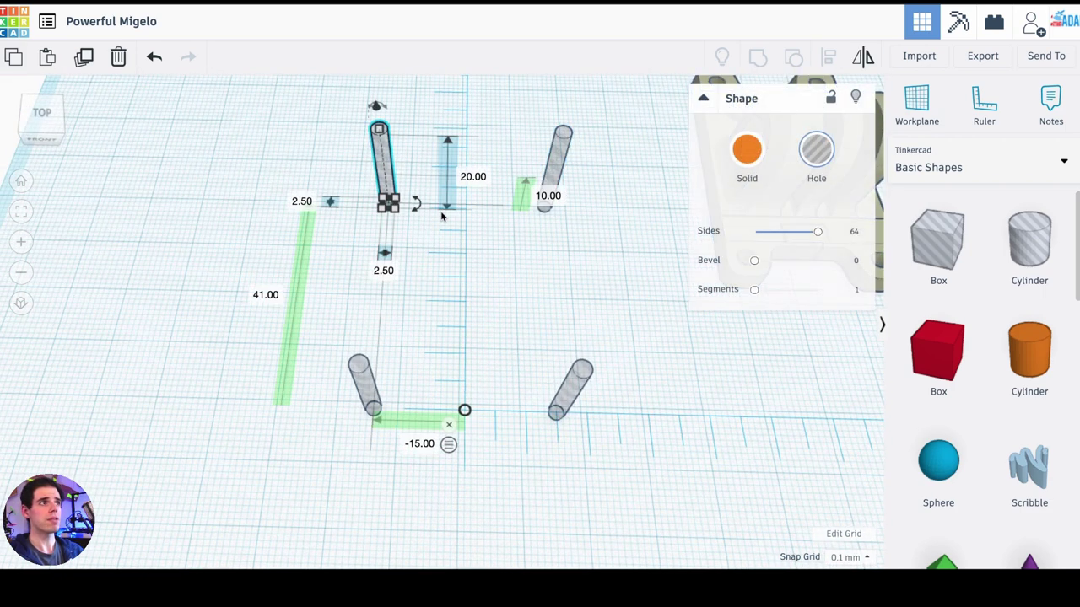
Try setting the overall width of the rear hole-cylinder pair to 20 mm, inspect one resized cylinder, and undo the resize.
left_click(553, 178, "shift")
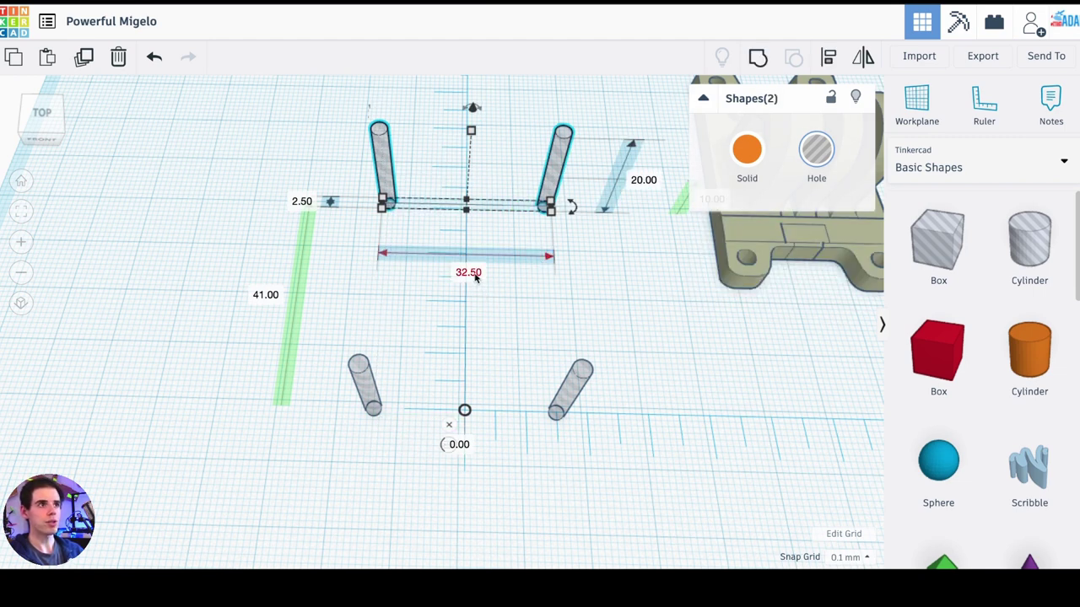
left_click(468, 273)
type("20")
key("Return")
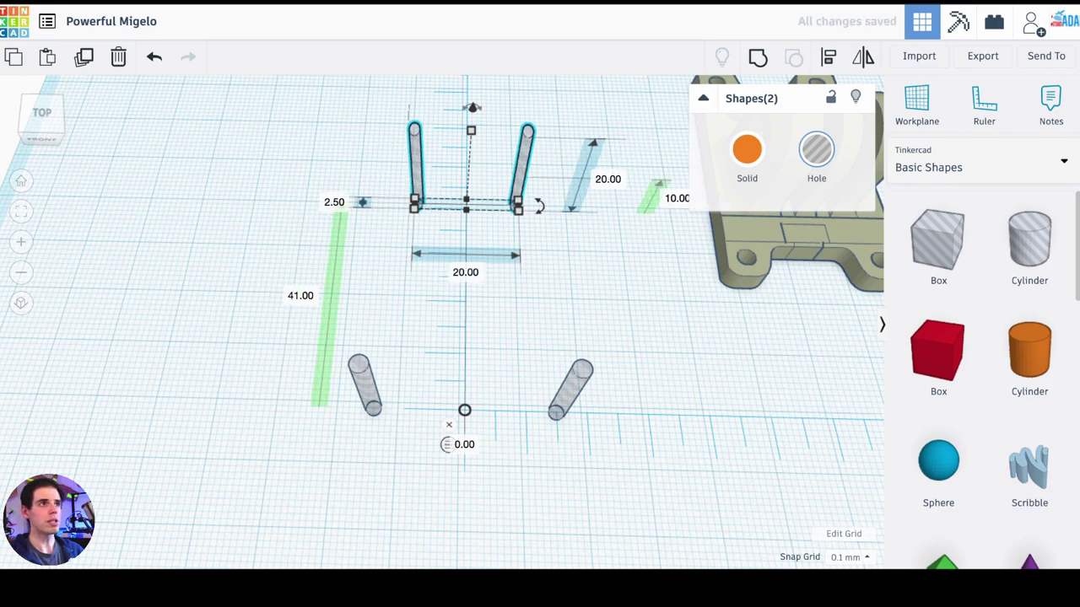
left_click(527, 356)
right_click_drag(511, 304, 268, 379)
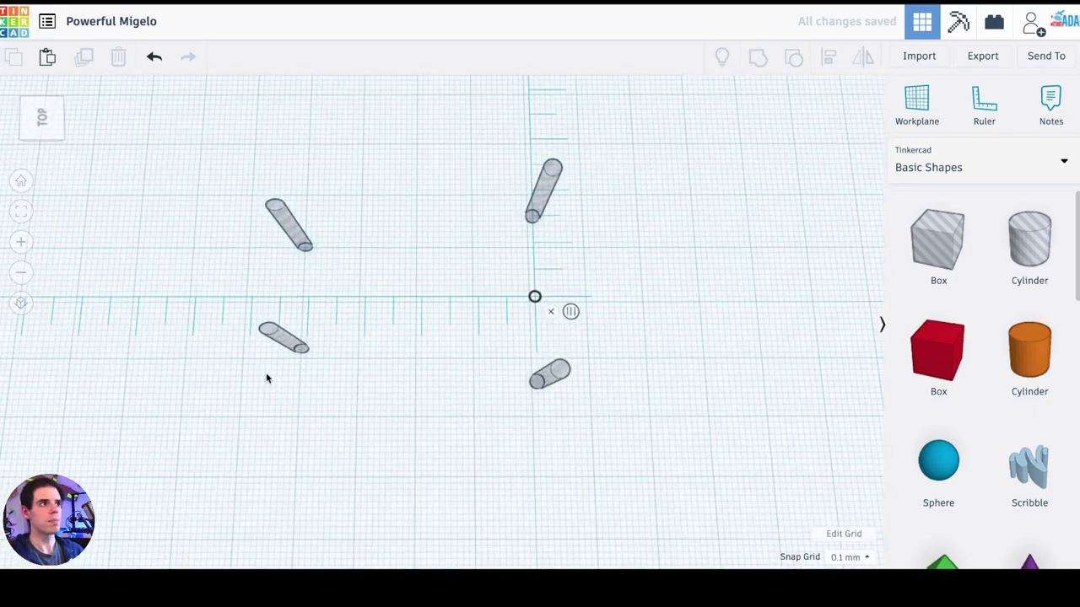
left_click(300, 244)
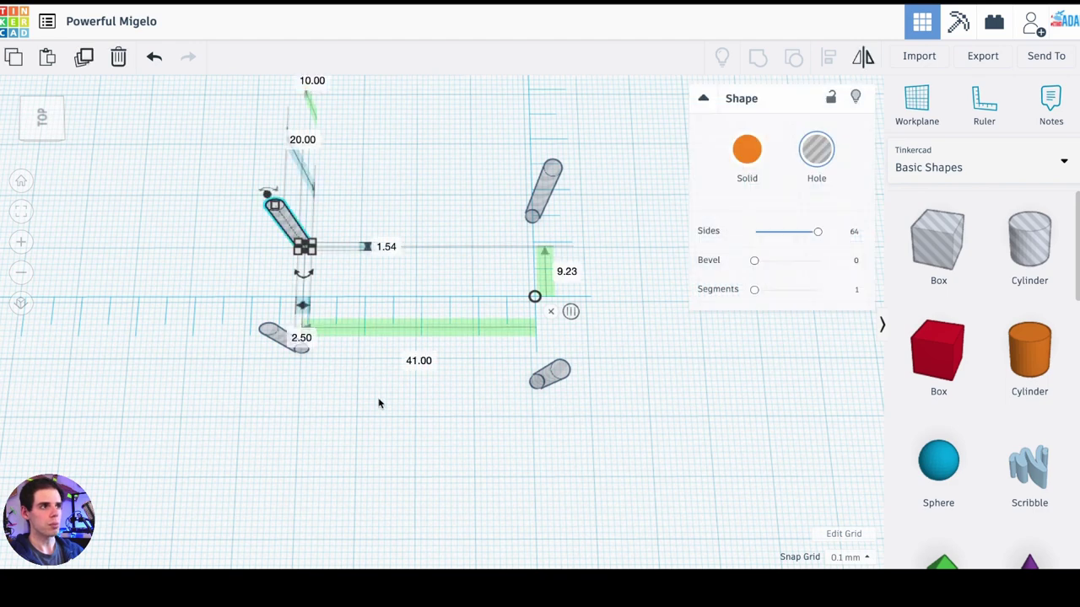
key("ctrl+z")
right_click_drag(379, 412, 318, 292)
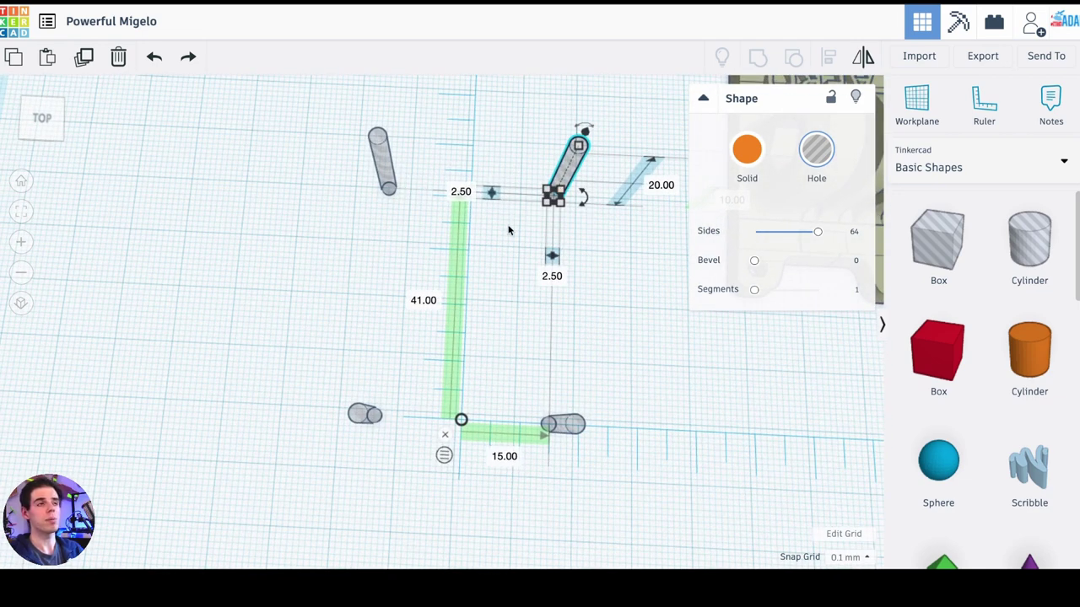
Select all four hole cylinders and group them into a single hole object.
right_click_drag(532, 287, 509, 319)
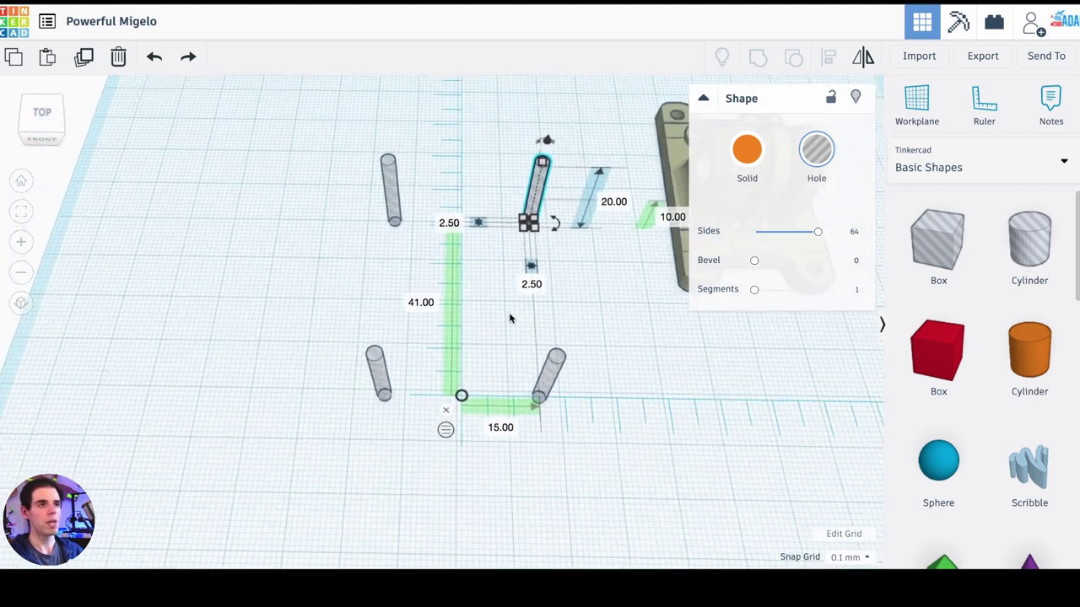
scroll(510, 317, "down", 1)
left_click(588, 285)
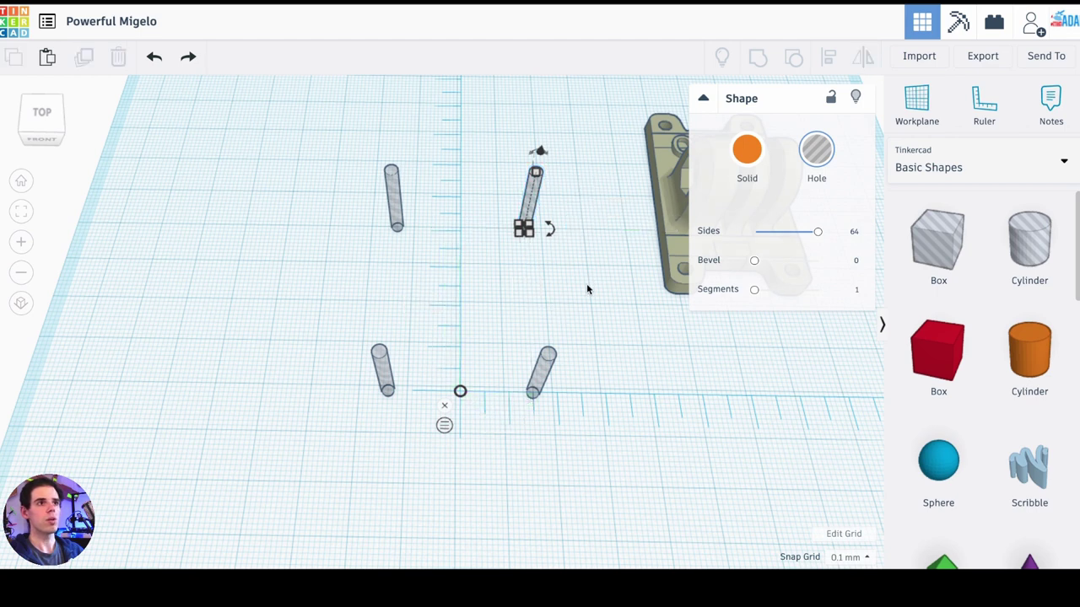
right_click_drag(559, 246, 560, 274)
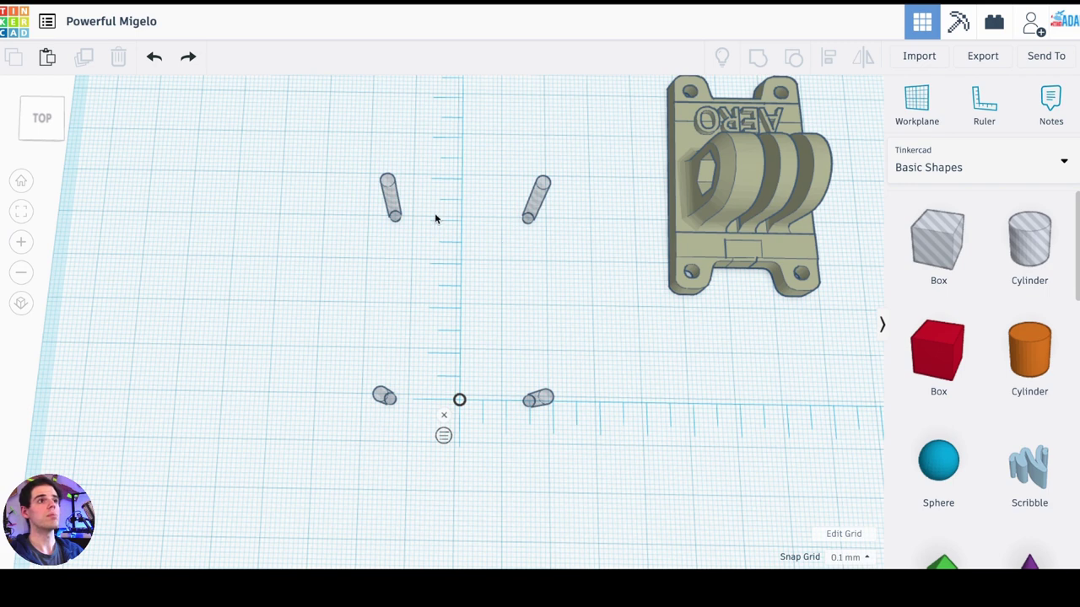
left_click_drag(350, 147, 561, 434)
right_click_drag(598, 316, 588, 270)
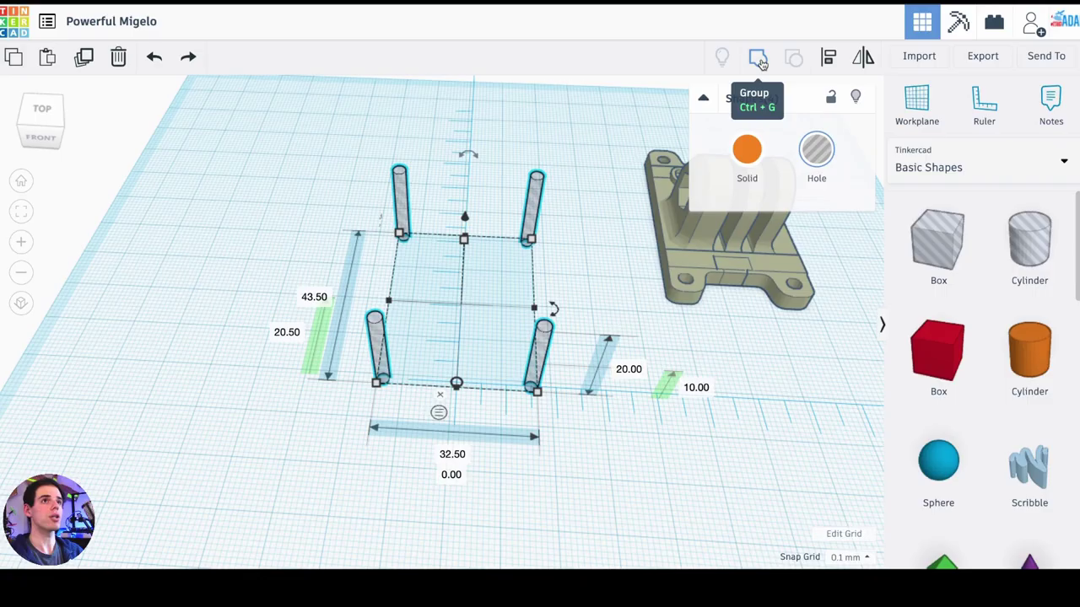
left_click(527, 219)
key("h")
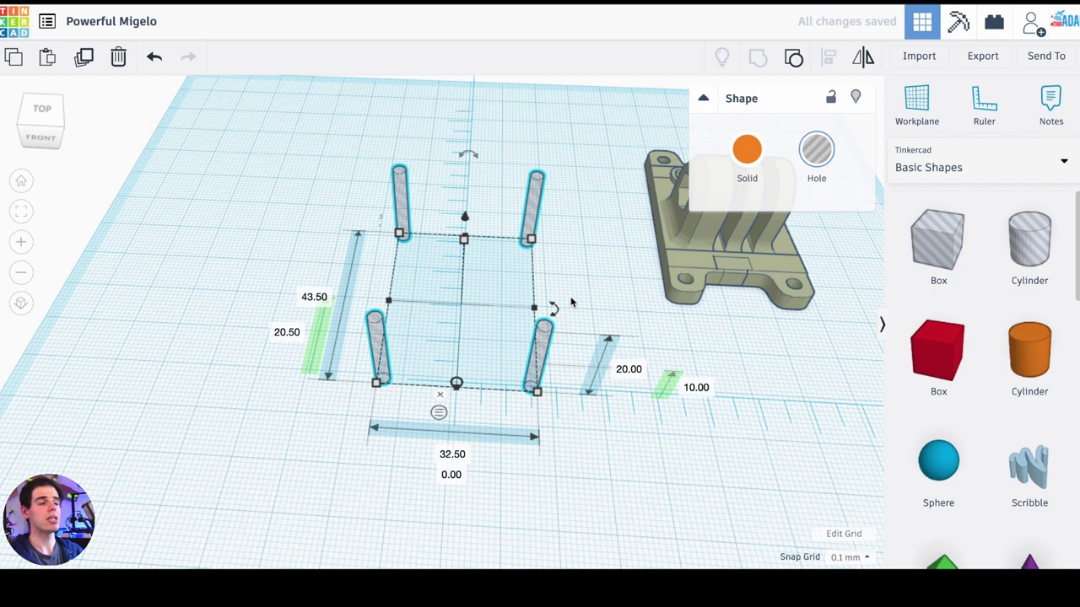
Move the grouped hole cylinders freely to several positions around the ruler origin as one unit.
right_click_drag(561, 275, 619, 356)
left_click(648, 324)
left_click(564, 310)
left_click_drag(559, 360, 582, 313)
right_click_drag(702, 376, 642, 407)
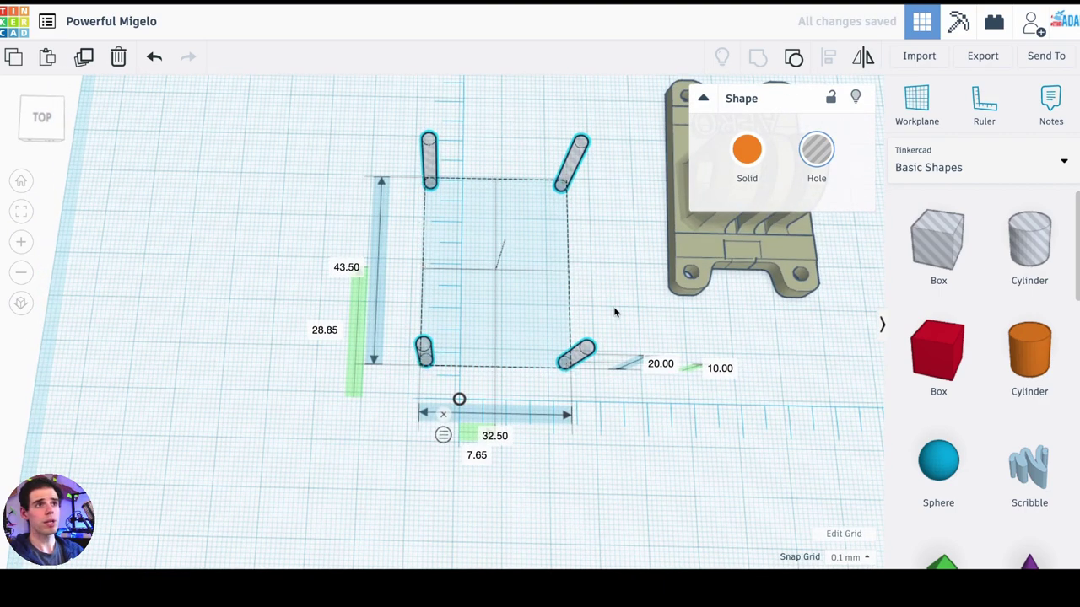
right_click_drag(615, 313, 612, 297)
left_click_drag(426, 345, 380, 289)
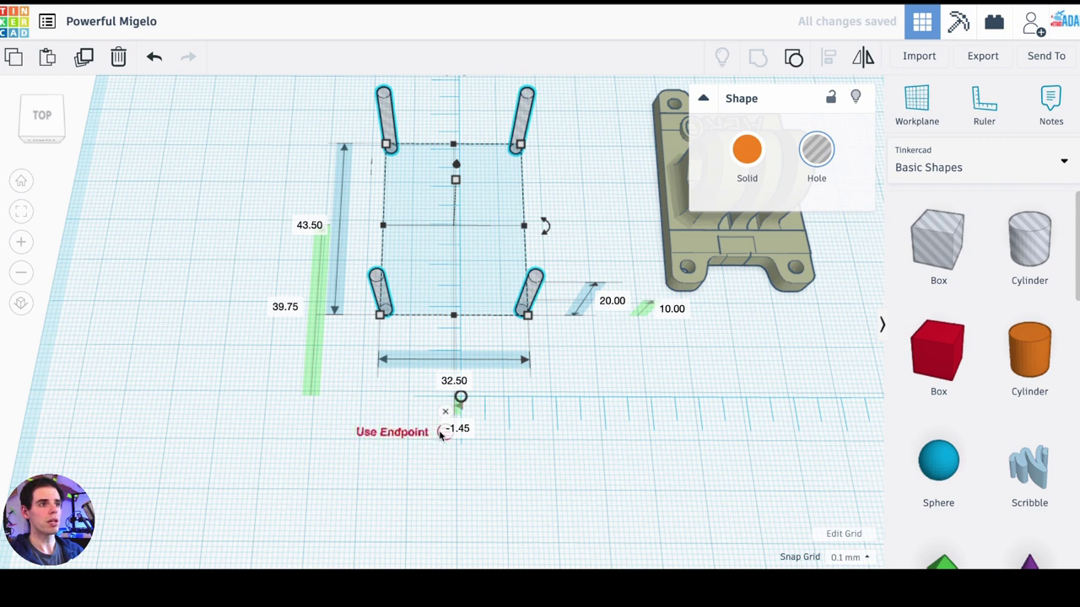
left_click_drag(387, 297, 361, 325)
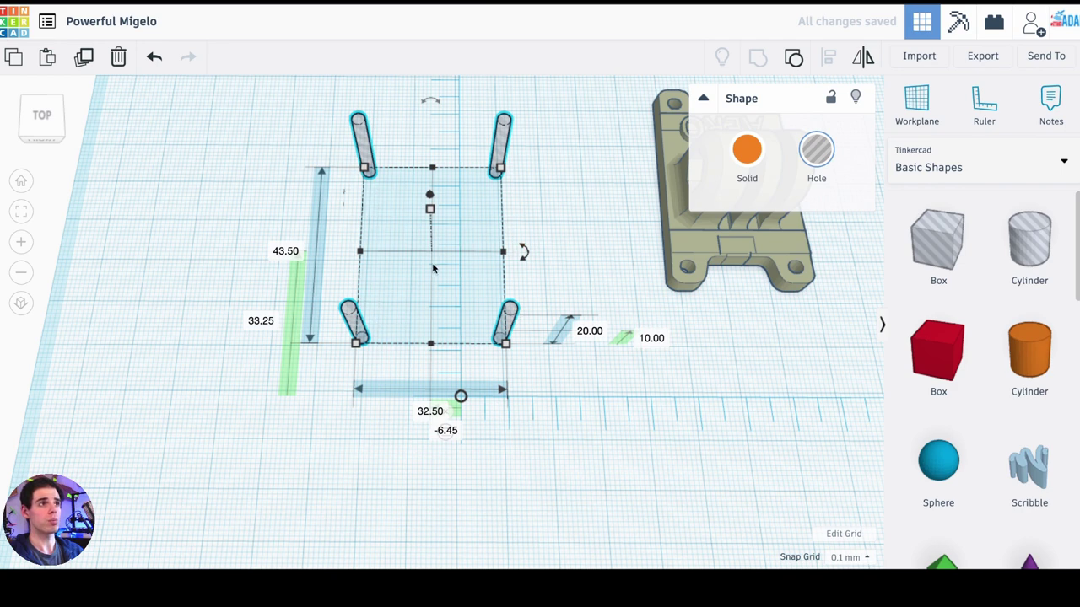
left_click_drag(506, 163, 556, 198)
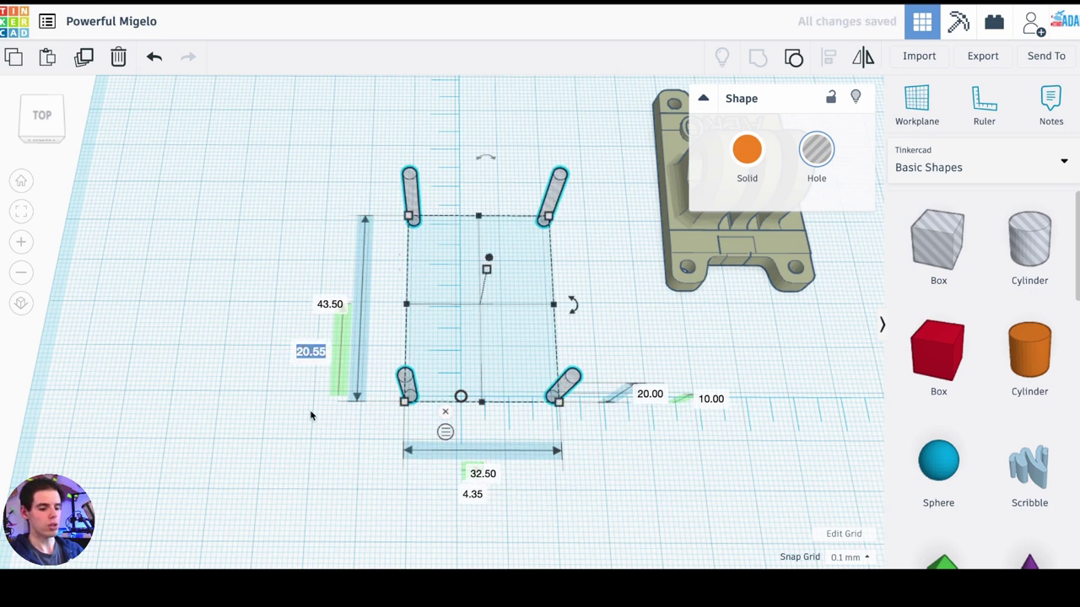
Centre the four-hole group on the ruler origin by setting both horizontal midpoint offsets to 0 mm.
right_click_drag(311, 420, 344, 369)
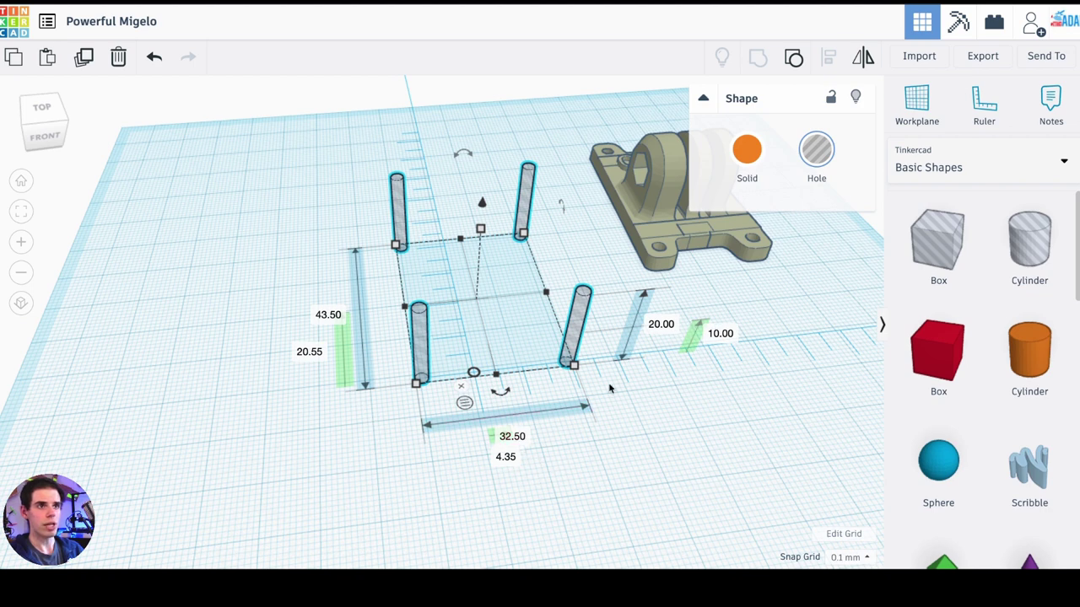
left_click(317, 356)
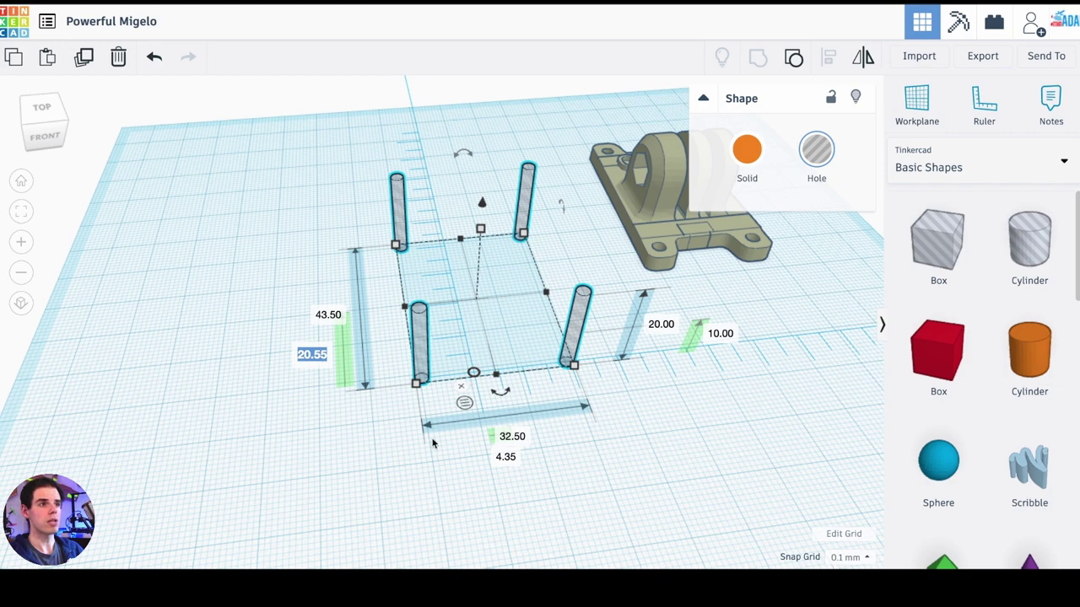
type("0")
key("Return")
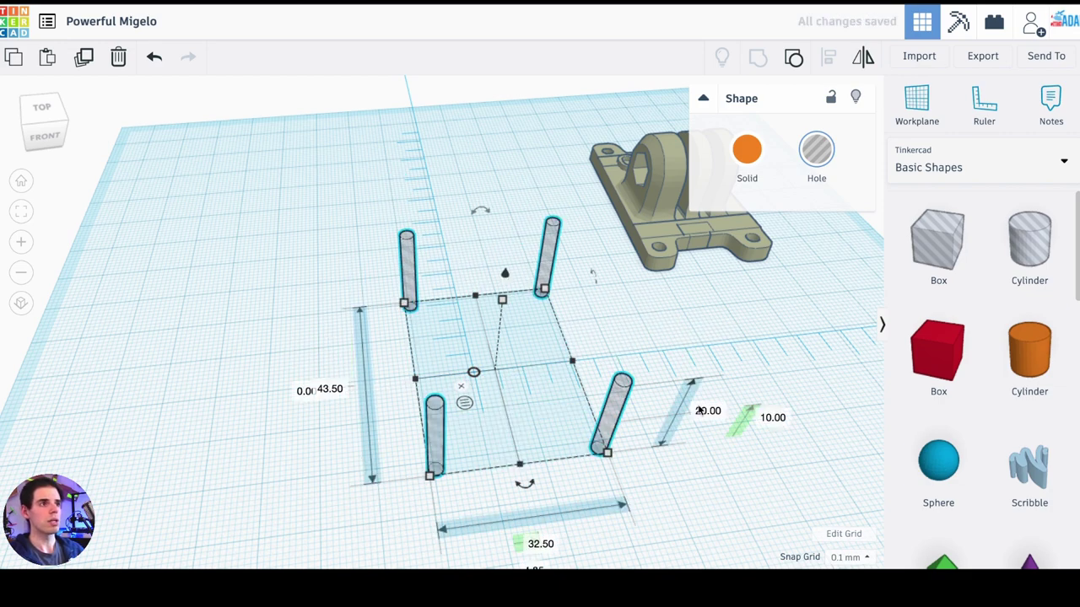
right_click_drag(719, 487, 706, 448)
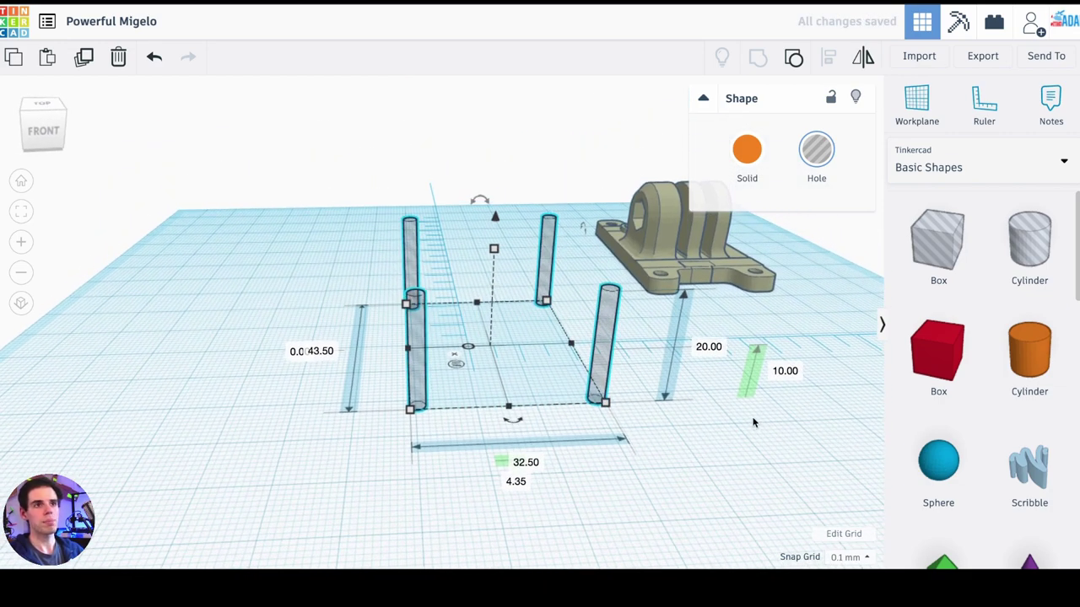
right_click_drag(753, 422, 520, 464)
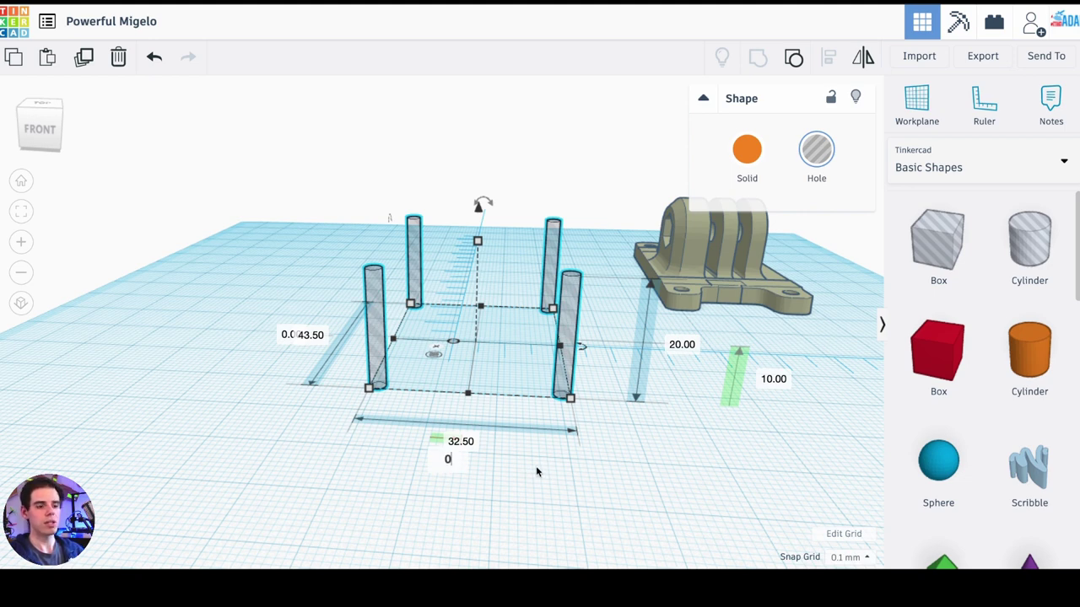
key("Return")
right_click_drag(614, 451, 621, 516)
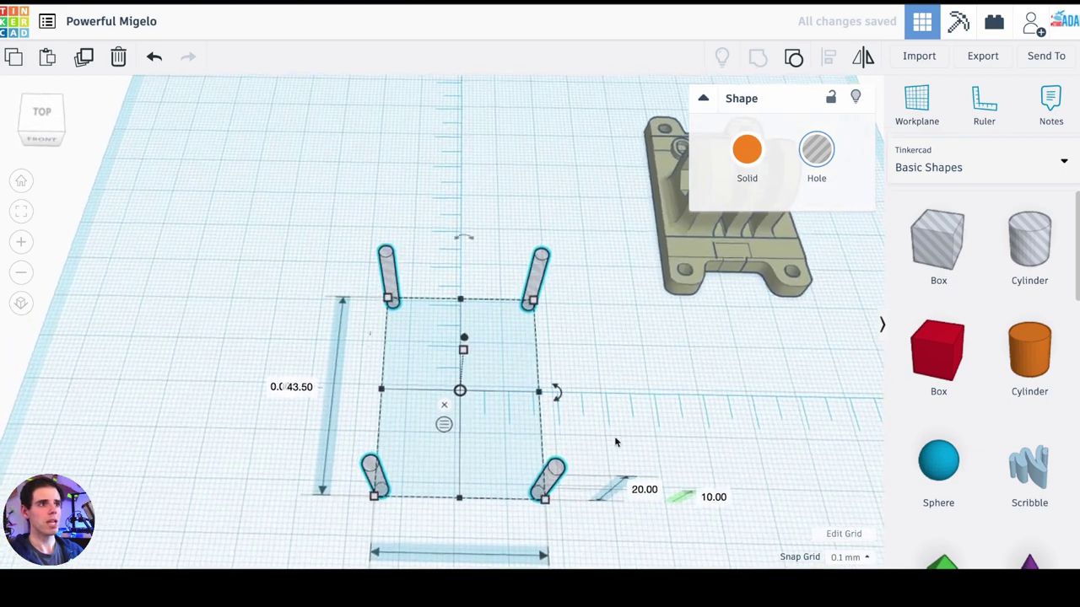
Centre the GoPro mount base on the ruler origin, over the hole group, by setting both horizontal midpoint offsets to 0 mm.
middle_click_drag(598, 361, 605, 304)
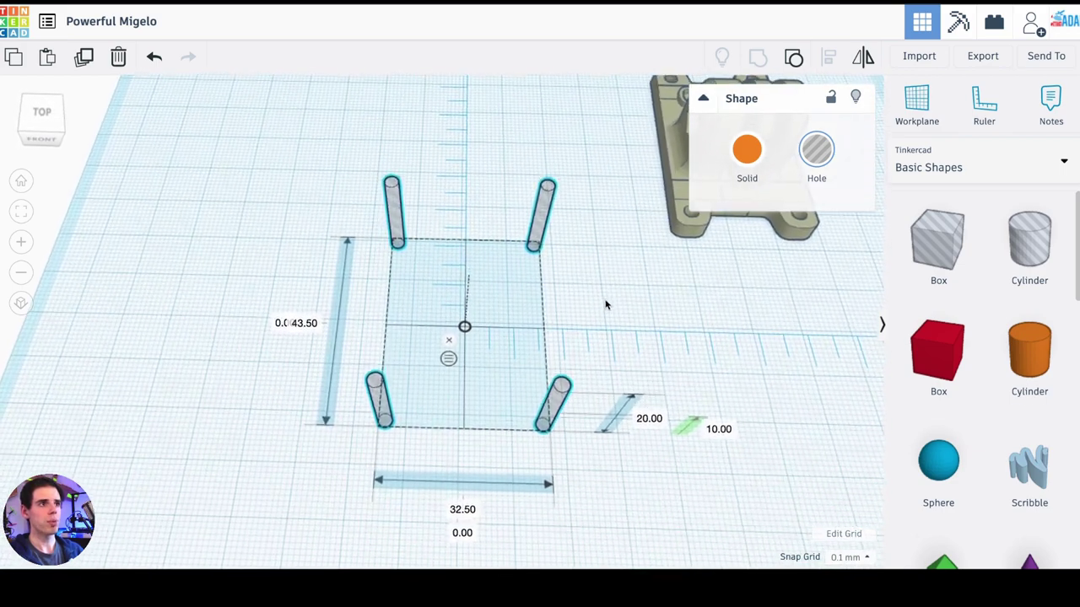
mouse_move(674, 307)
right_mouse_down()
mouse_move(680, 315)
mouse_move(692, 306)
right_mouse_up()
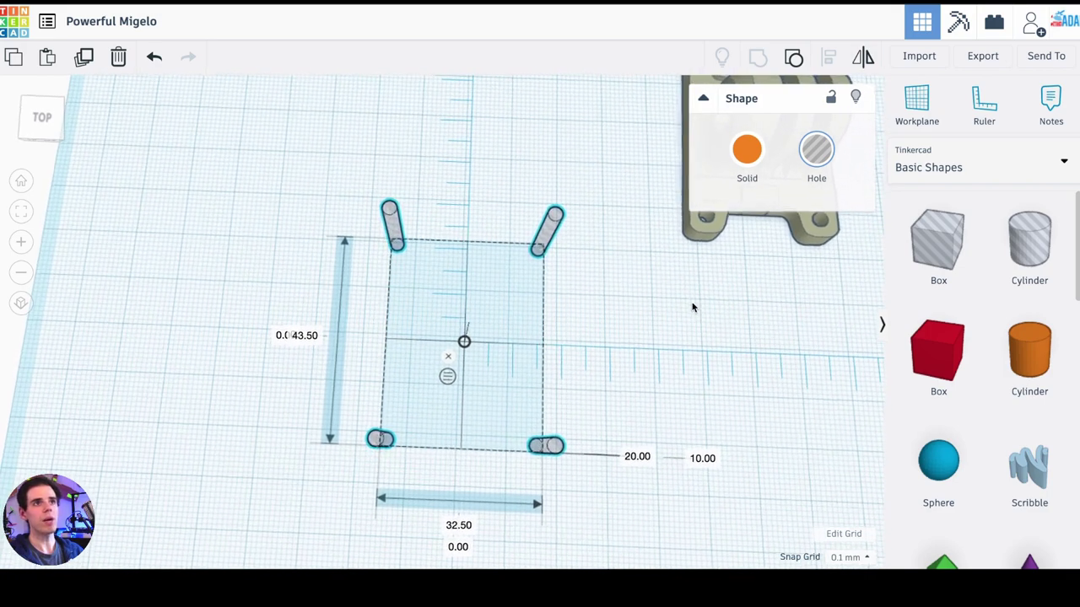
middle_click_drag(664, 310, 629, 347)
scroll(630, 346, "down", 2)
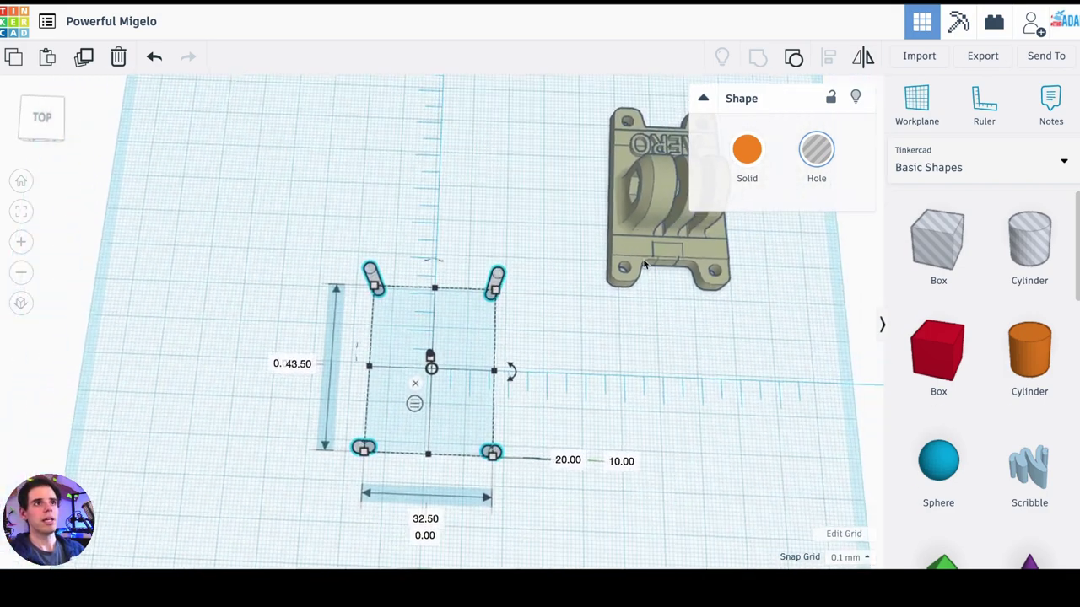
left_click(653, 200)
right_click_drag(610, 449, 594, 391)
scroll(594, 391, "up", 2)
left_click_drag(679, 221, 645, 261)
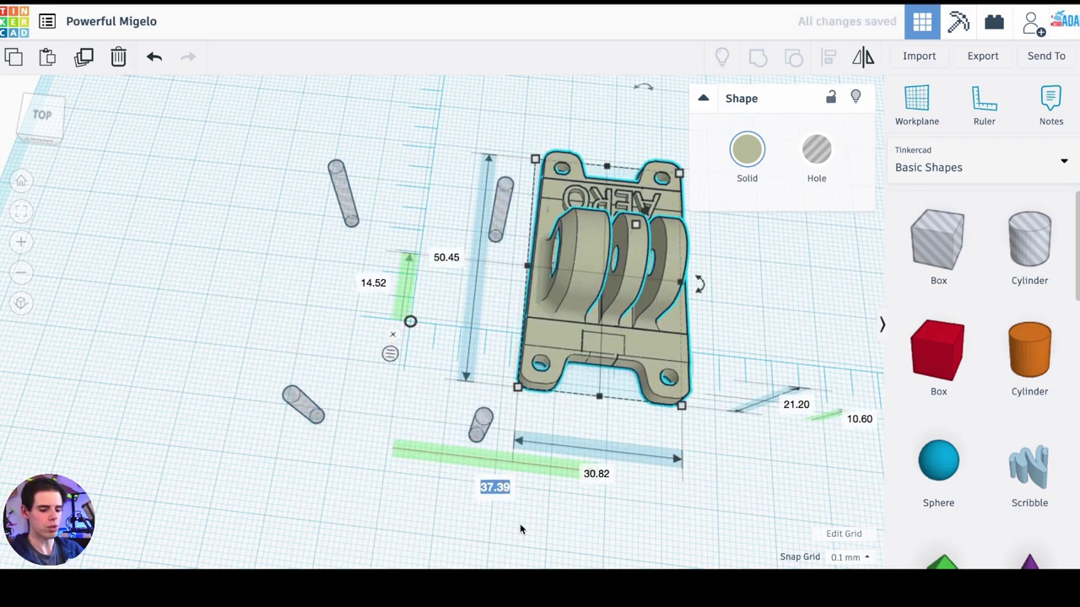
key("Return")
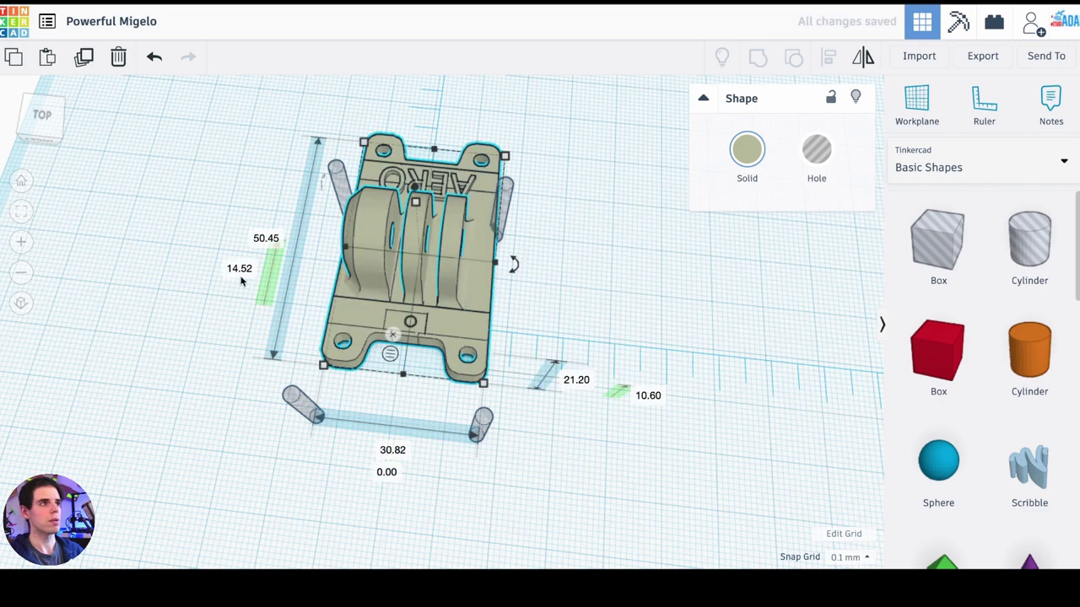
left_click(240, 270)
type("0")
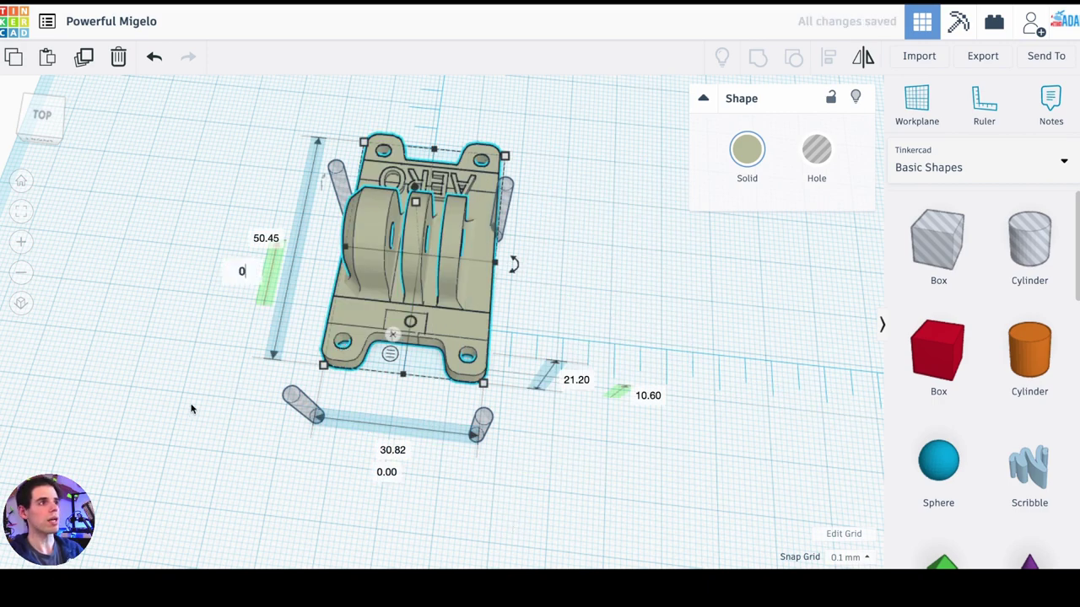
key("Return")
Examine from several angles how the four hole cylinders line up with the mount base's corner screw holes.
right_click_drag(628, 393, 759, 362)
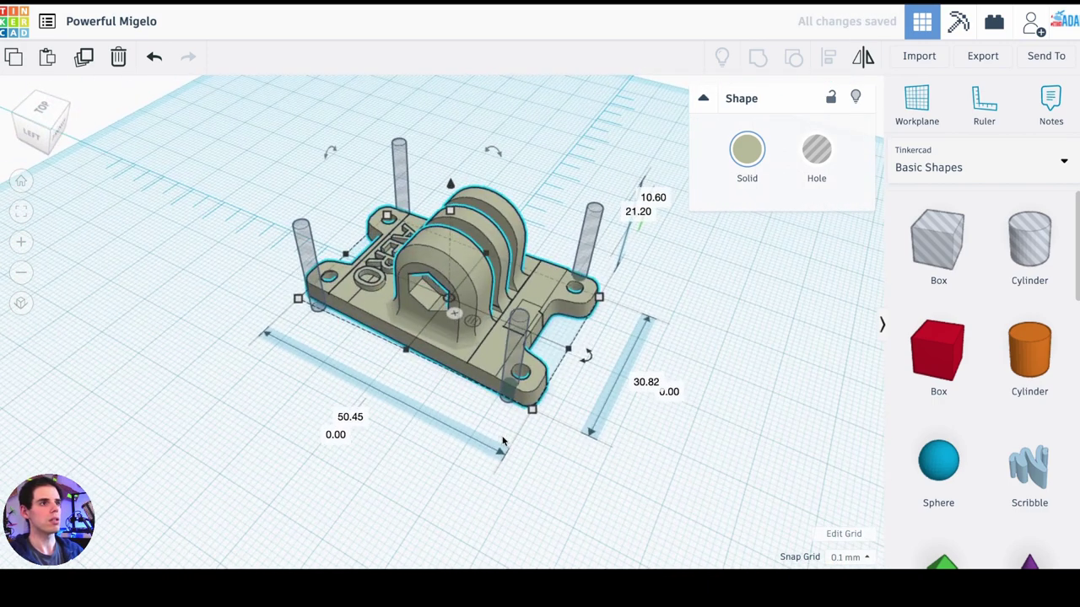
right_click_drag(311, 434, 420, 322)
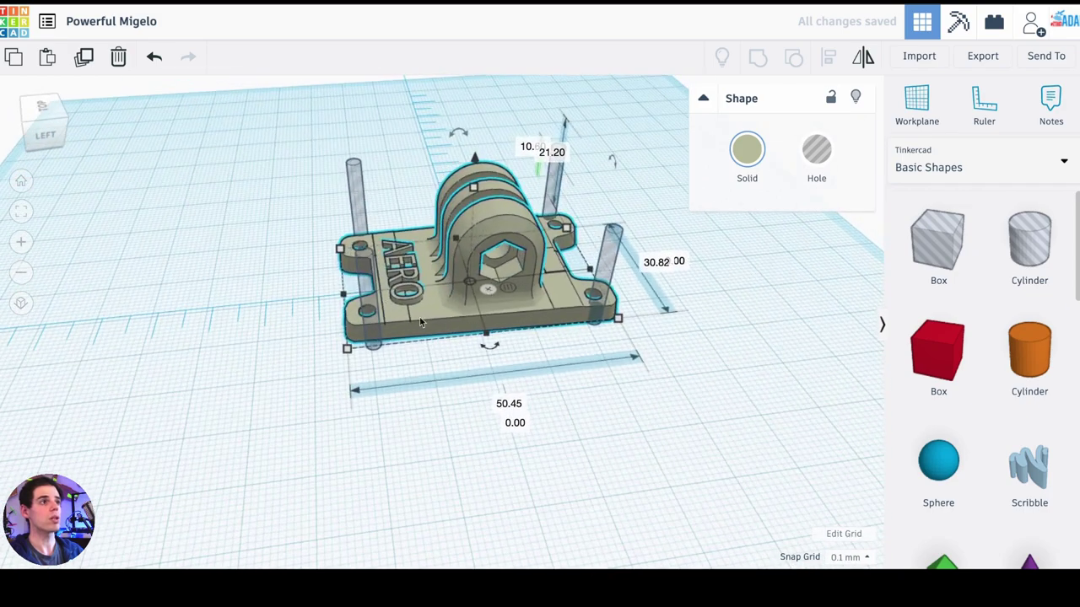
right_click_drag(324, 419, 523, 259)
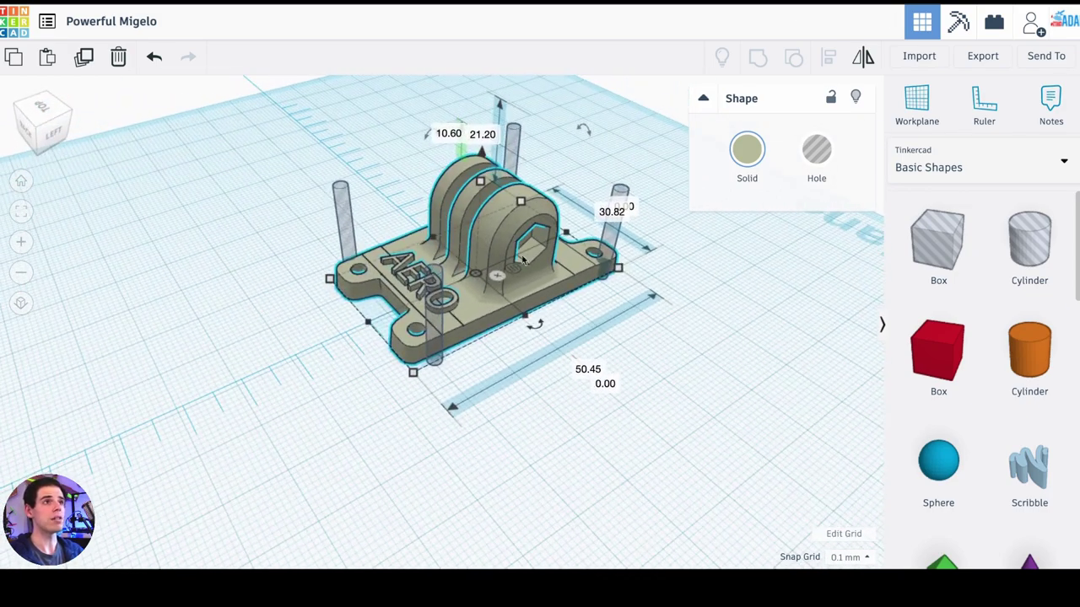
right_click_drag(752, 336, 595, 352)
scroll(594, 352, "up", 1)
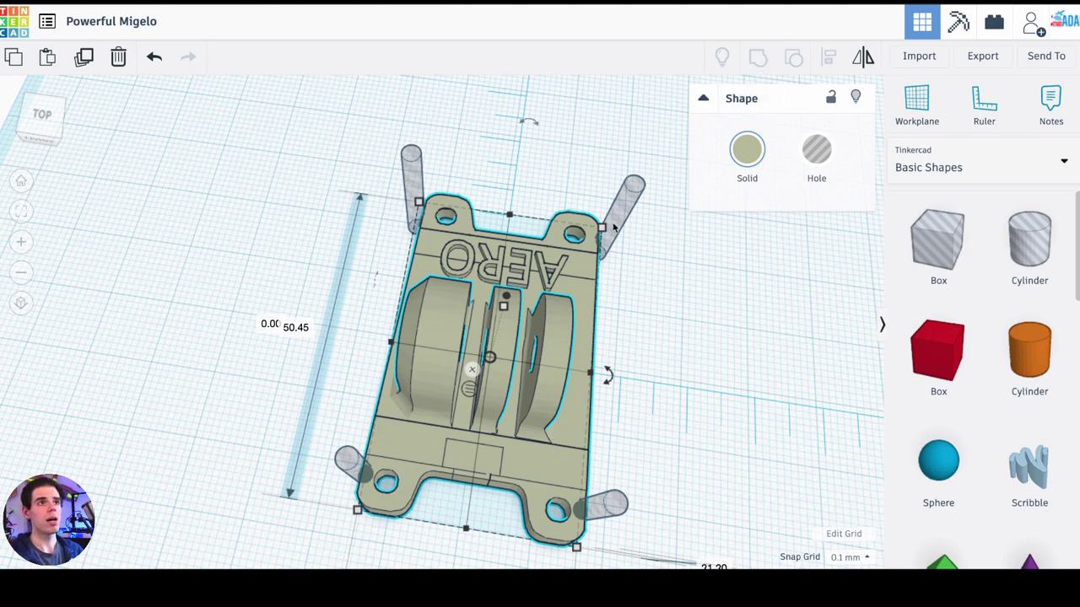
mouse_move(662, 302)
right_mouse_down()
mouse_move(692, 300)
mouse_move(722, 280)
mouse_move(680, 304)
mouse_move(677, 288)
right_mouse_up()
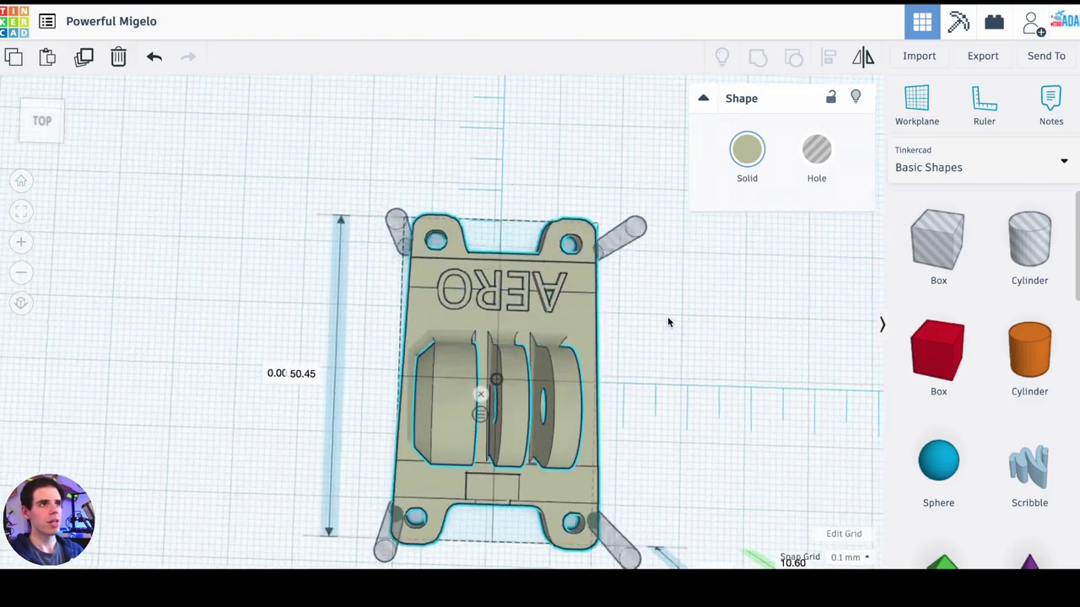
scroll(615, 271, "up", 3)
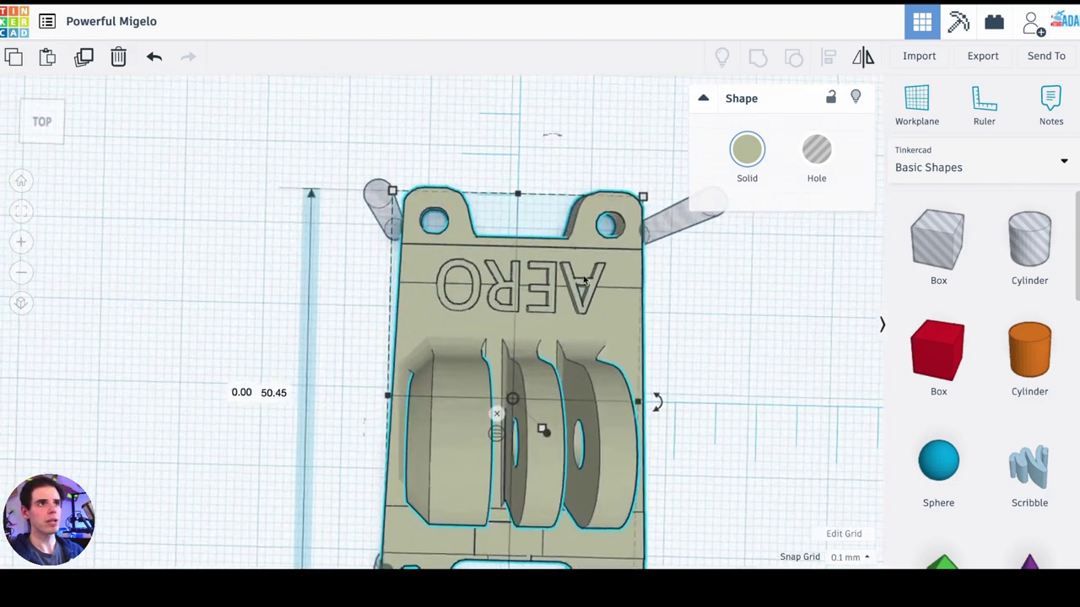
scroll(685, 269, "down", 2)
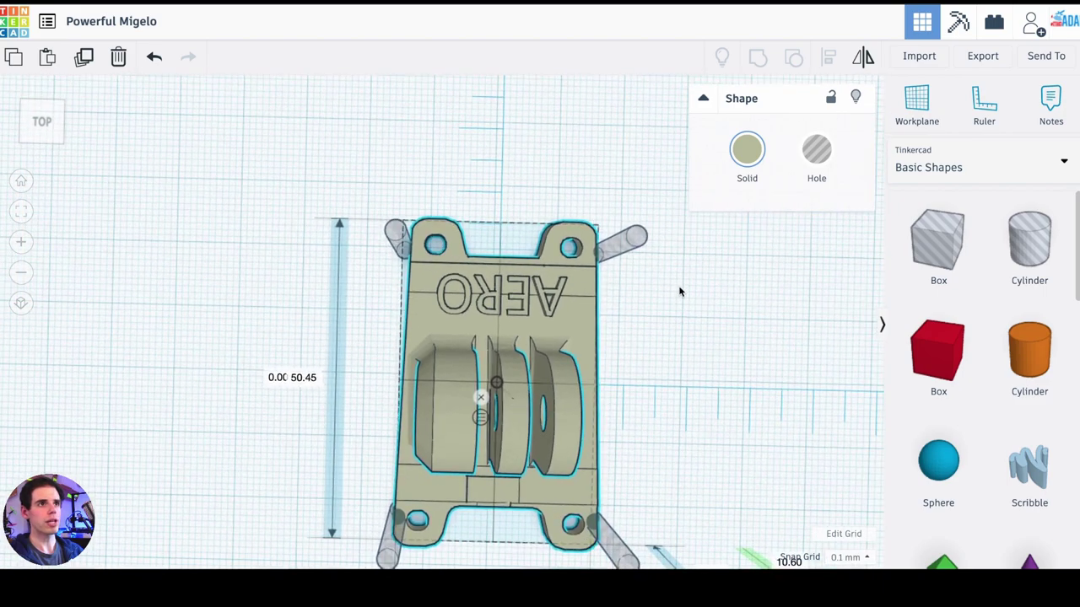
right_click_drag(680, 292, 670, 233)
right_click_drag(708, 371, 396, 393)
right_click_drag(600, 419, 653, 430)
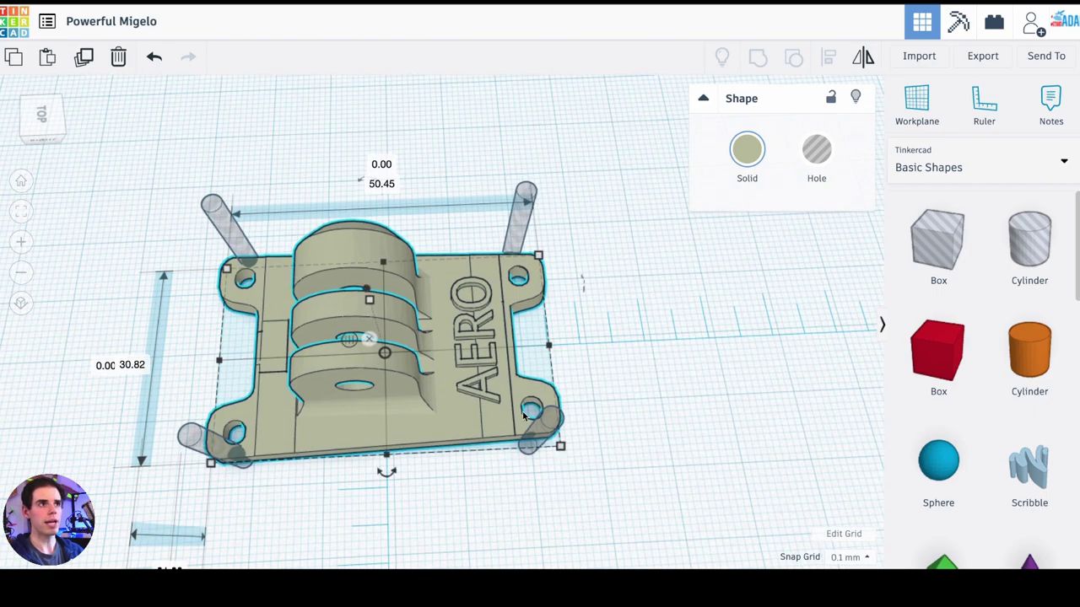
right_click_drag(481, 438, 691, 433)
scroll(718, 374, "up", 2)
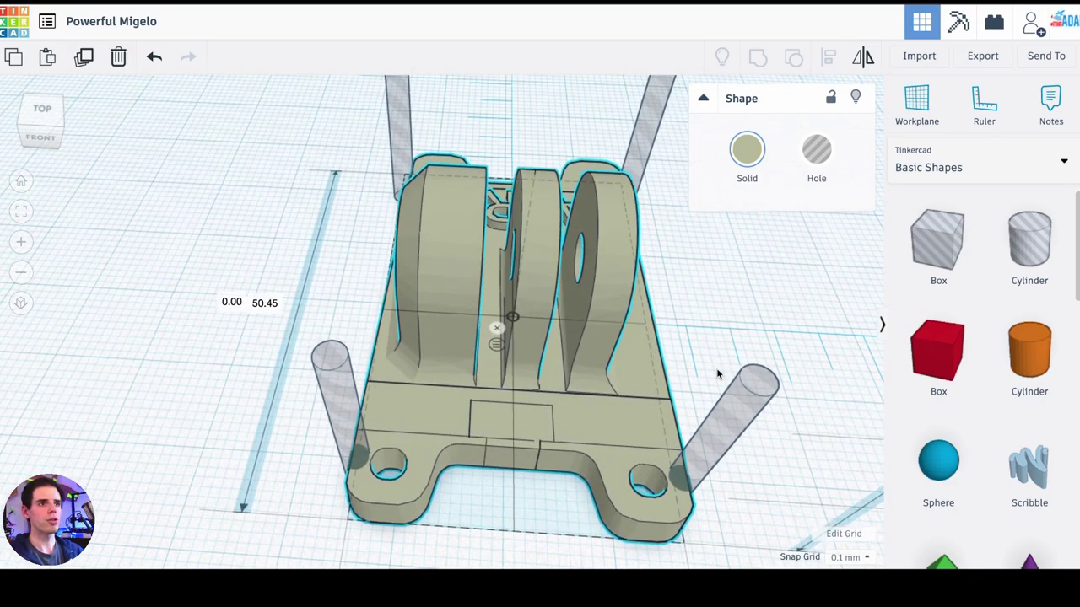
Add a solid cylinder beside the mount base and set its number of sides to 64.
scroll(711, 397, "down", 3)
right_click_drag(654, 361, 508, 382)
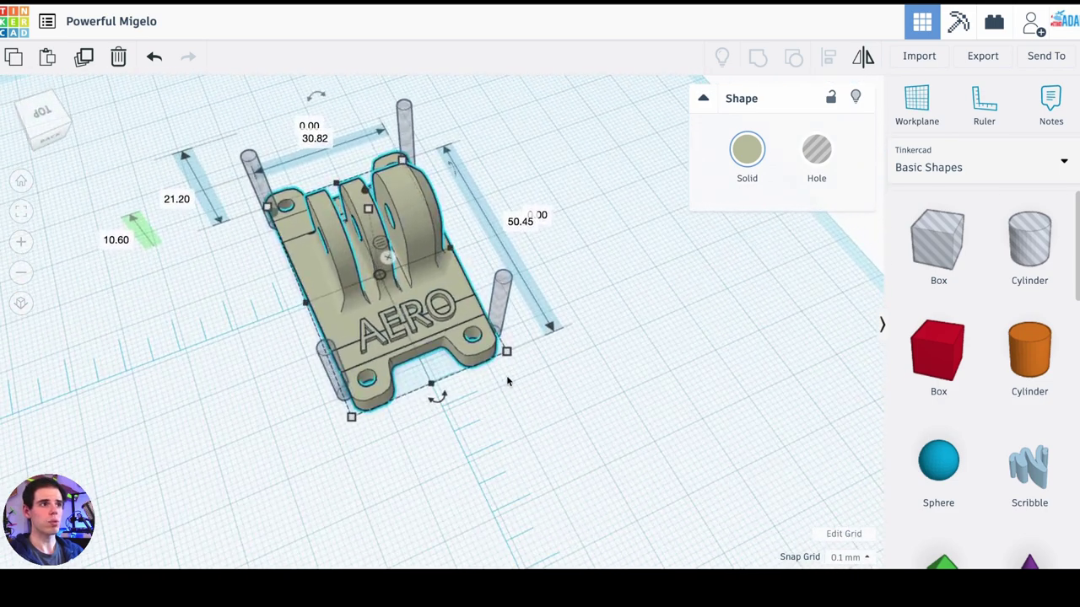
scroll(508, 382, "down", 2)
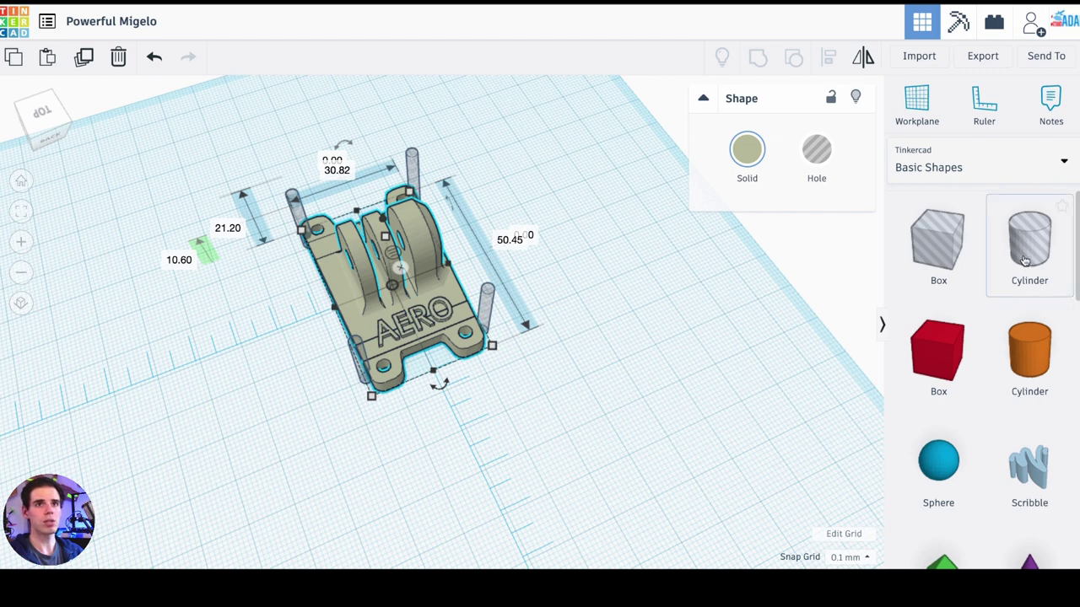
scroll(1016, 328, "down", 3)
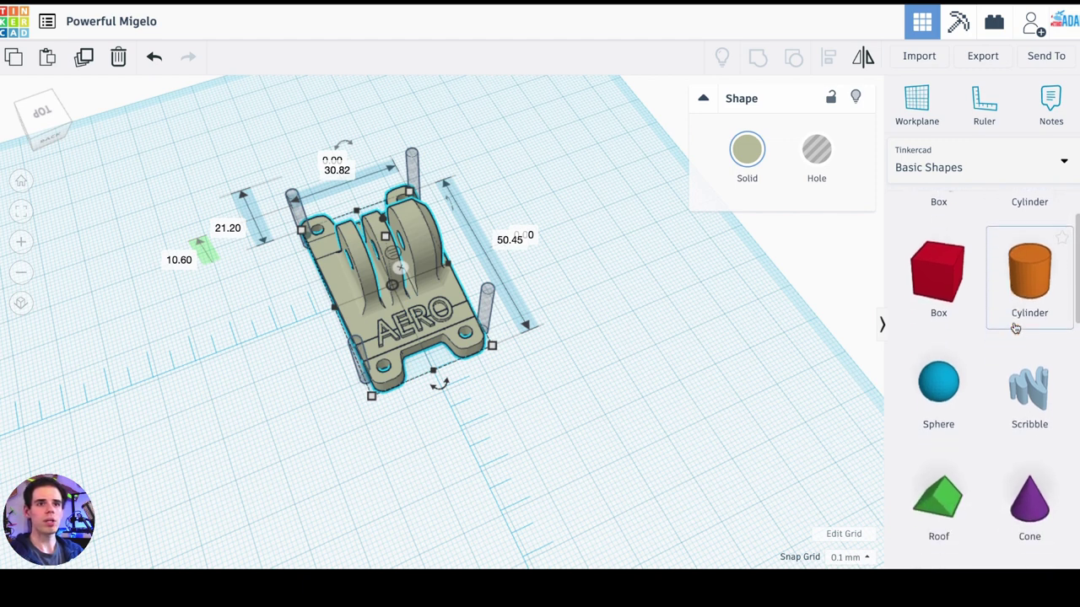
scroll(1016, 328, "up", 1)
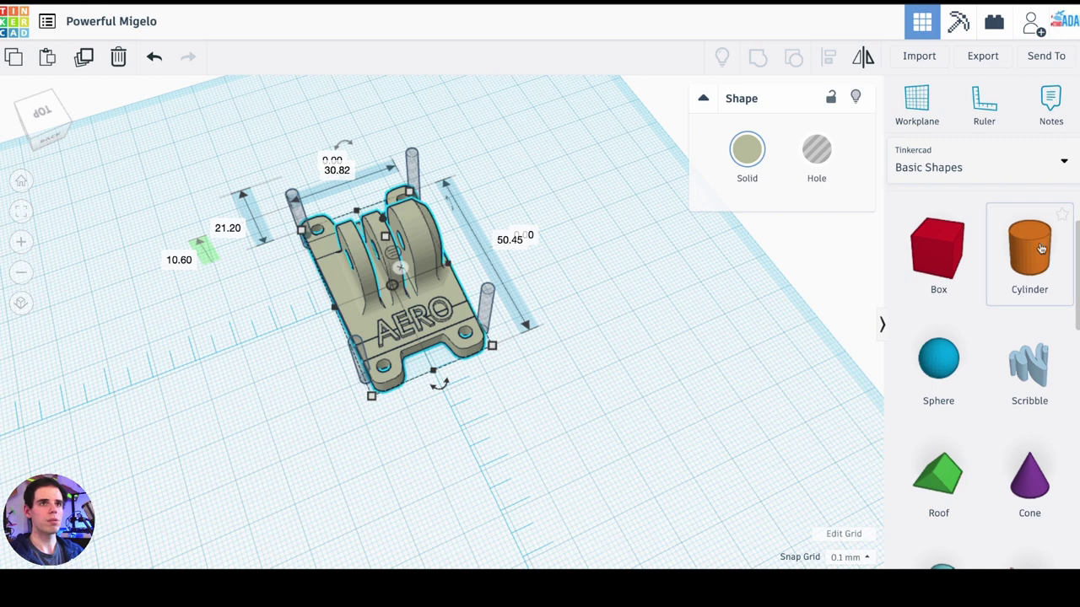
left_click_drag(1033, 258, 620, 371)
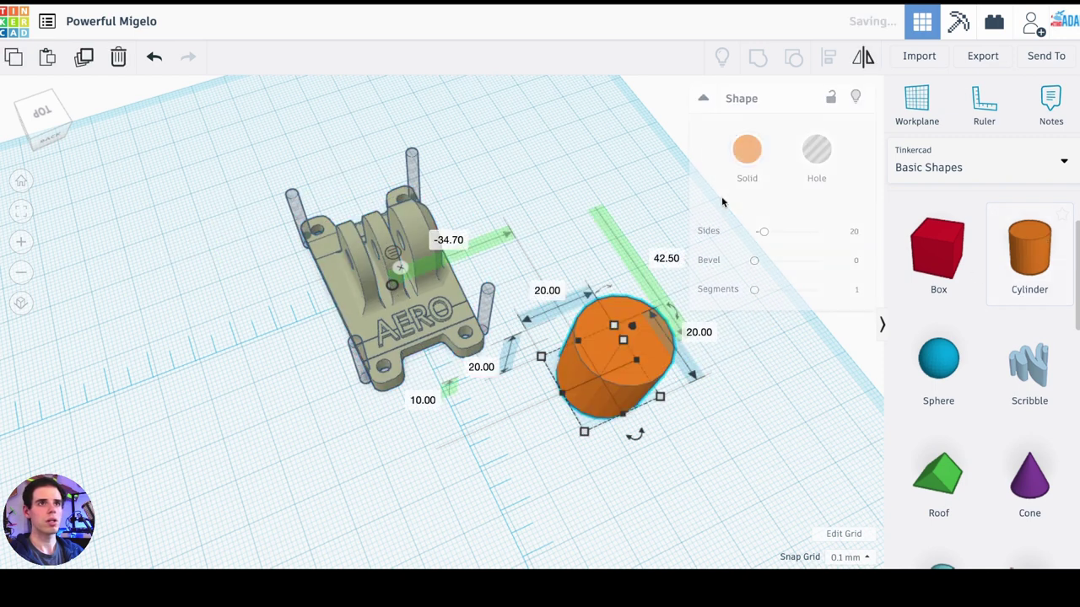
left_click_drag(763, 233, 809, 238)
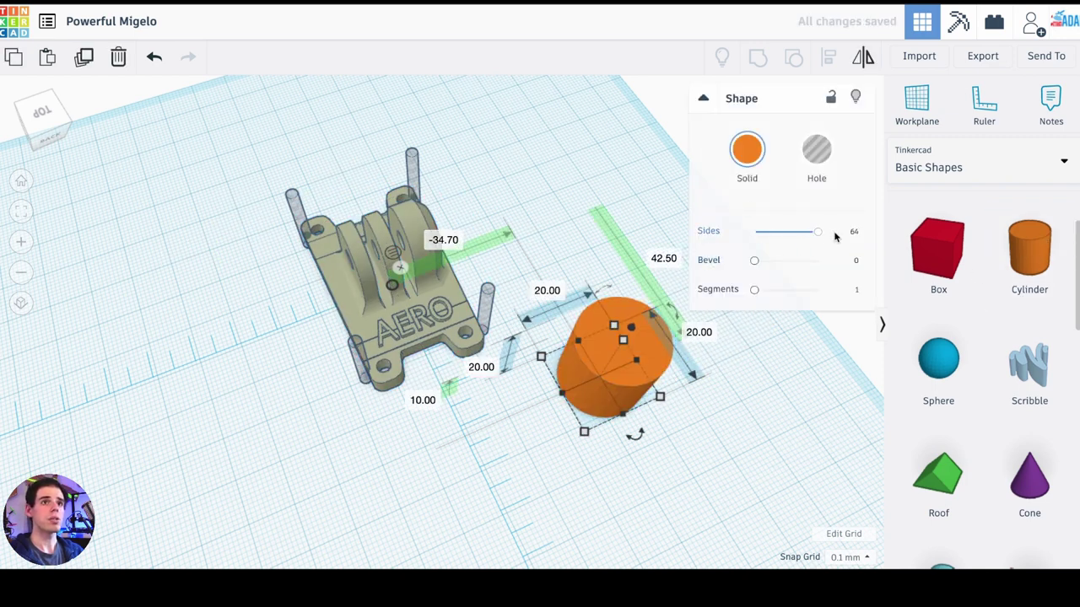
Stretch the solid cylinder into an ellipse about 43 by 23.1 mm and move it onto the base's AERO end.
left_click_drag(584, 433, 496, 486)
right_click_drag(524, 278, 478, 292)
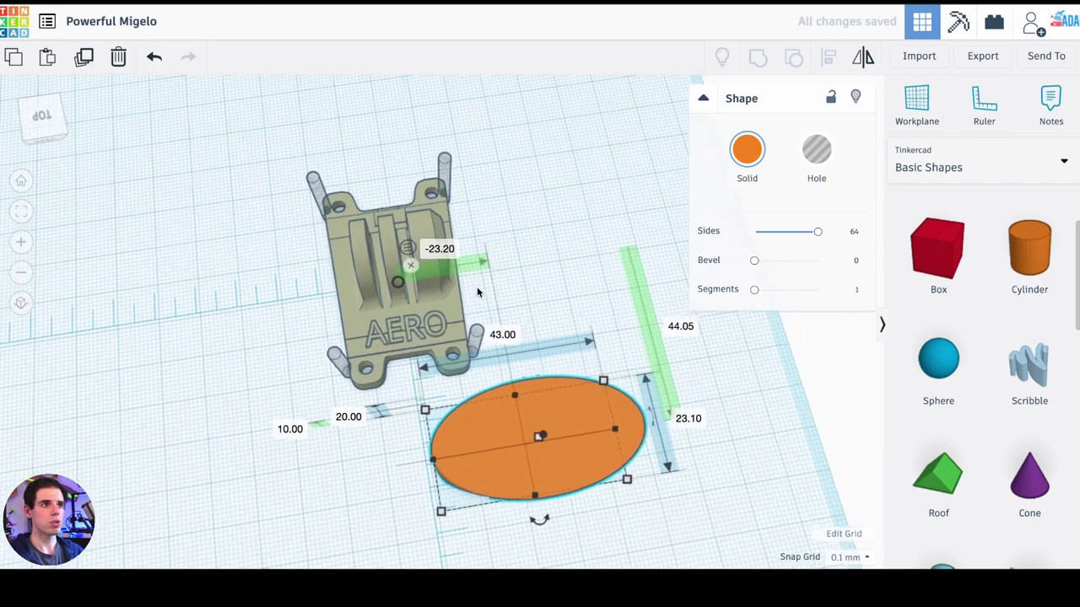
middle_click_drag(530, 298, 554, 259)
left_click_drag(589, 421, 451, 338)
Lower the ellipse's height to about 3.8 mm to suit the thickness of the mount base's corner tabs.
right_click_drag(558, 449, 580, 315)
right_click_drag(633, 278, 545, 185)
left_click_drag(532, 192, 522, 300)
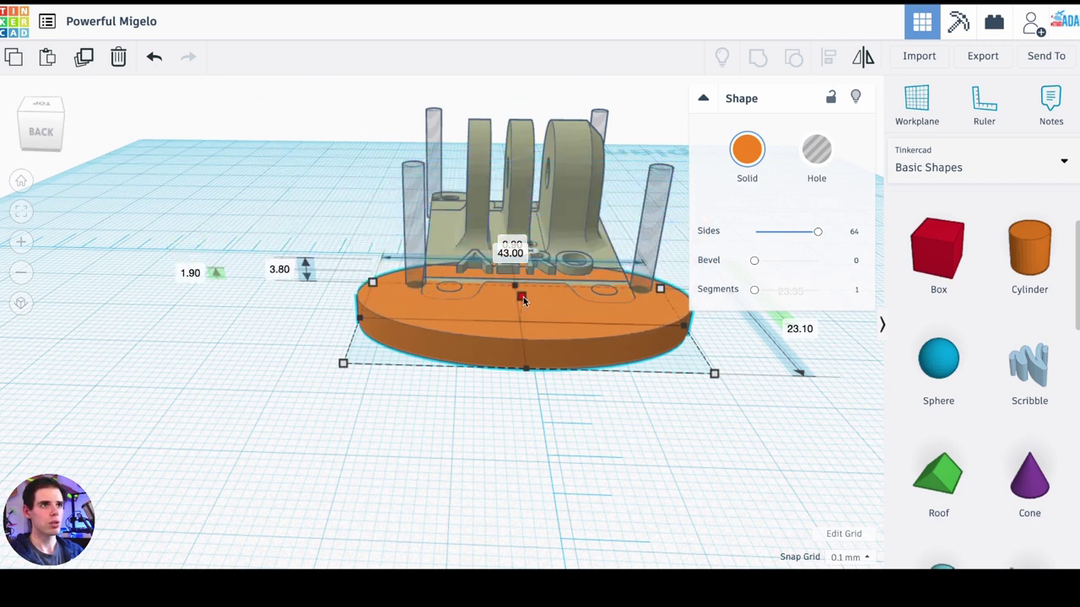
Reduce the ellipse's depth to about 14.7 mm by pulling in its outer edge at the AERO end.
scroll(661, 425, "up", 3)
right_click_drag(663, 424, 671, 461)
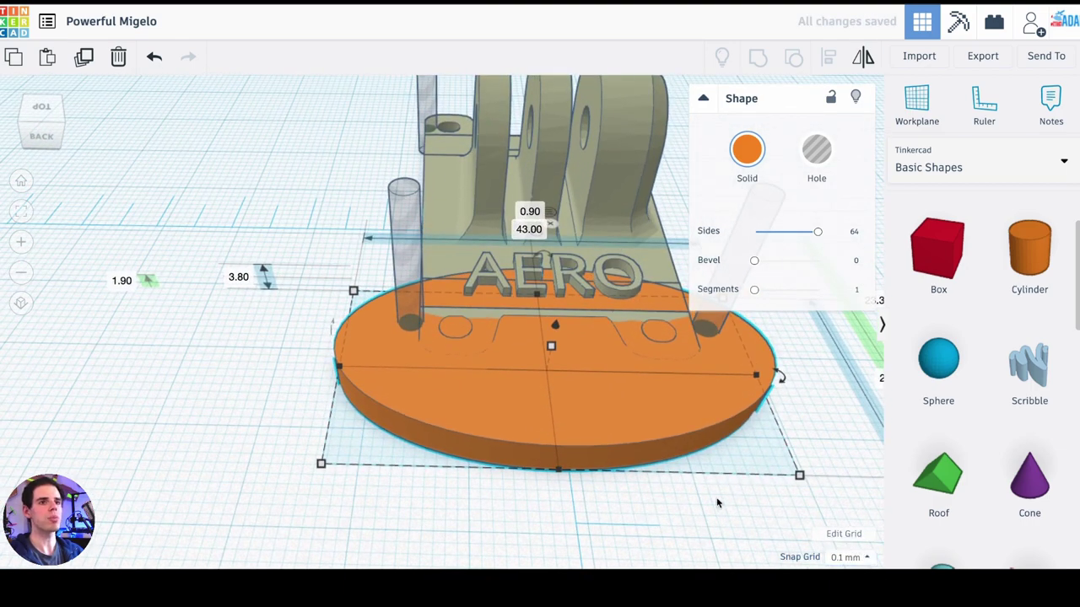
middle_click_drag(718, 507, 631, 509)
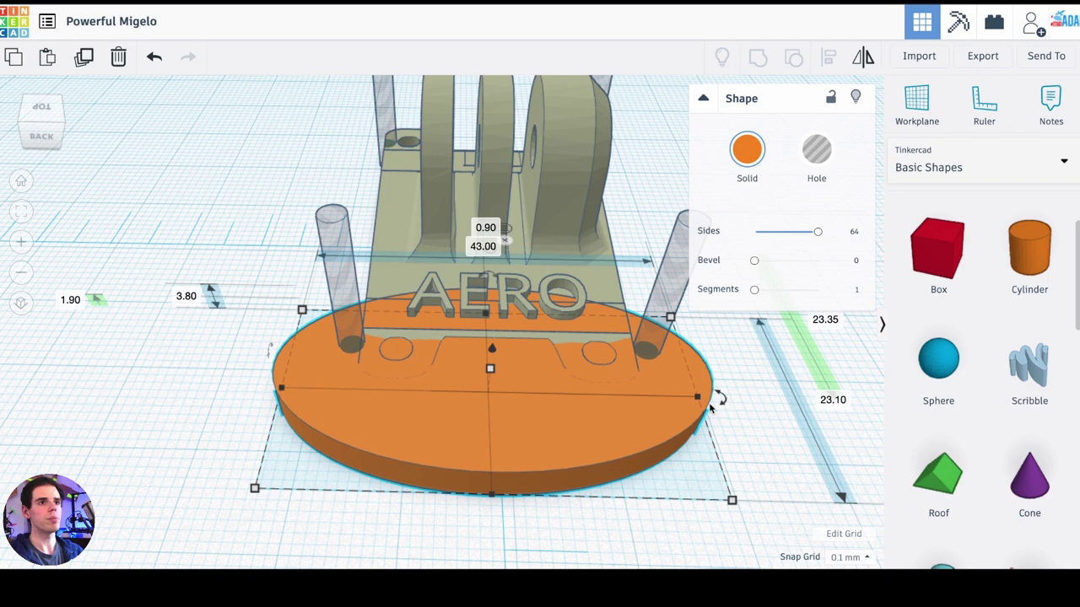
right_click_drag(710, 408, 762, 414)
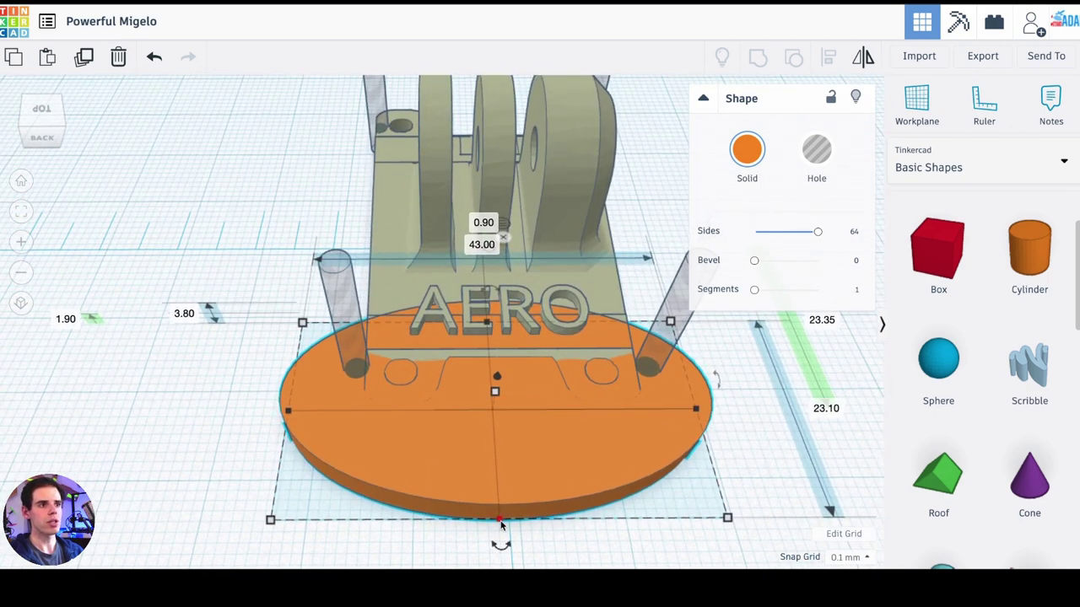
left_click_drag(501, 525, 496, 440)
right_click_drag(549, 481, 321, 432)
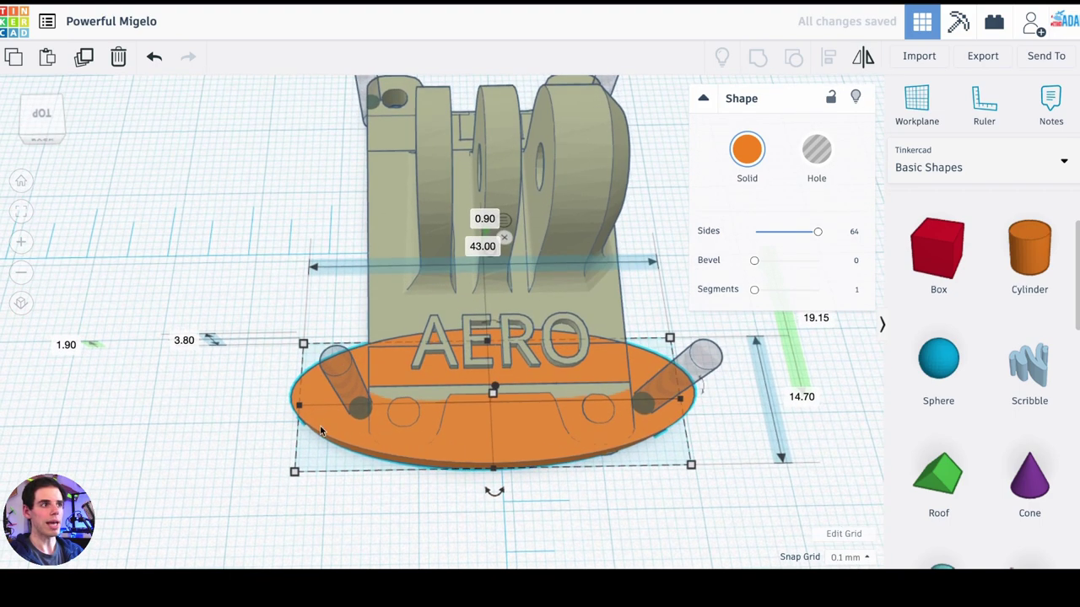
Narrow the ellipse from both sides to a width of about 37.4 mm.
left_click_drag(301, 407, 332, 430)
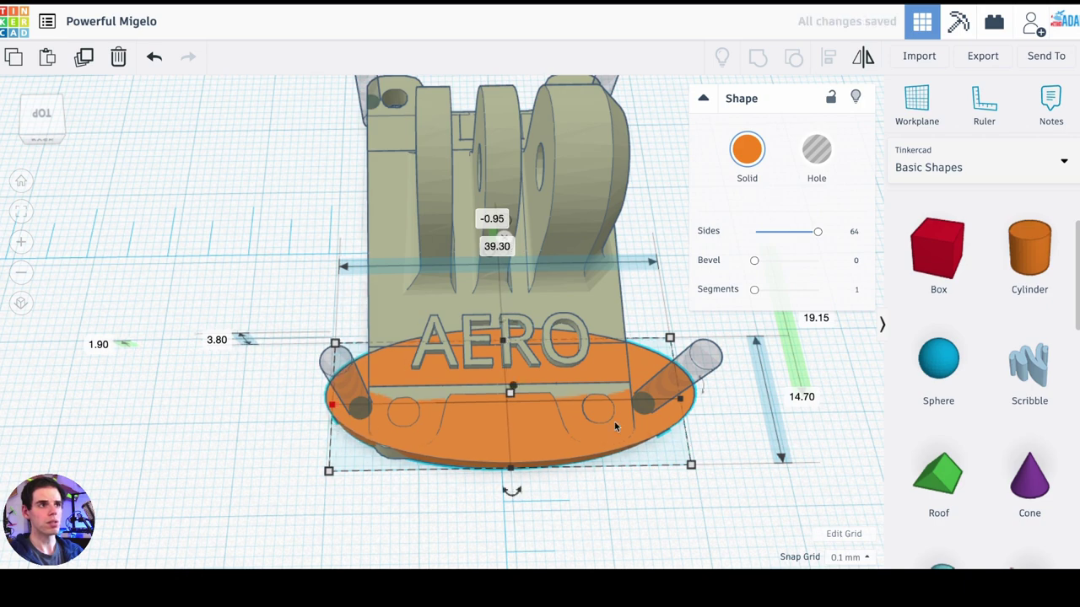
right_click_drag(714, 433, 700, 393)
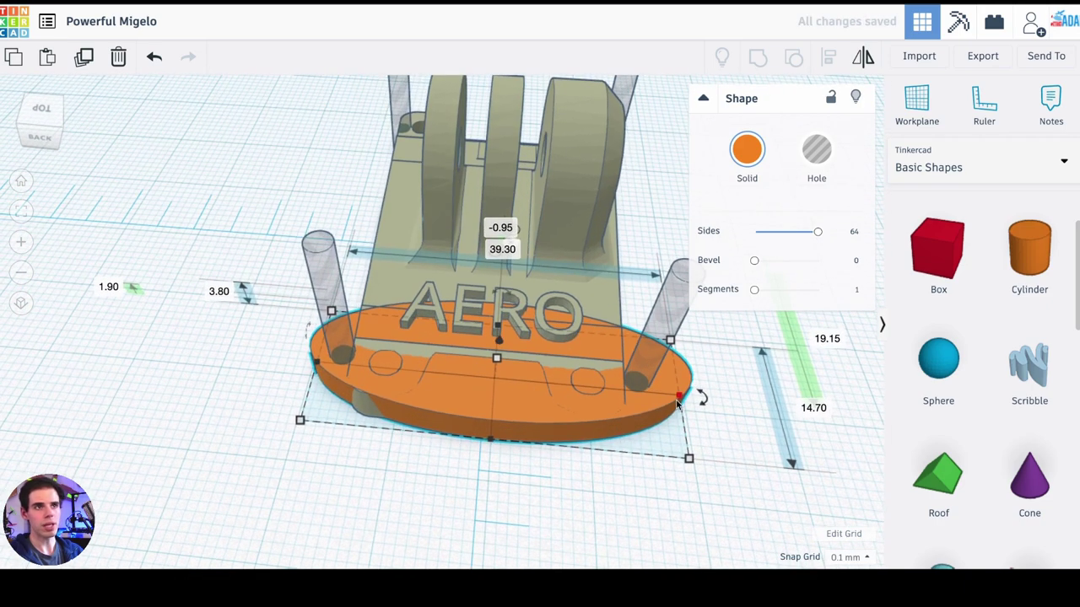
left_click_drag(679, 398, 662, 396)
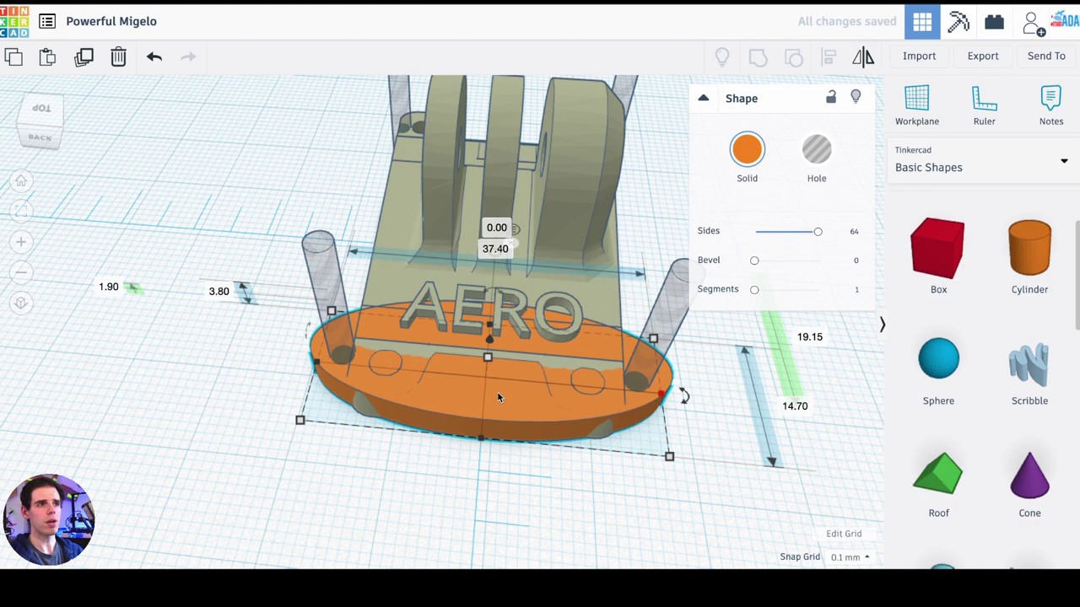
Shift the ellipse slightly outward from the AERO end and reduce its depth to about 13.5 mm.
left_click_drag(498, 393, 494, 407)
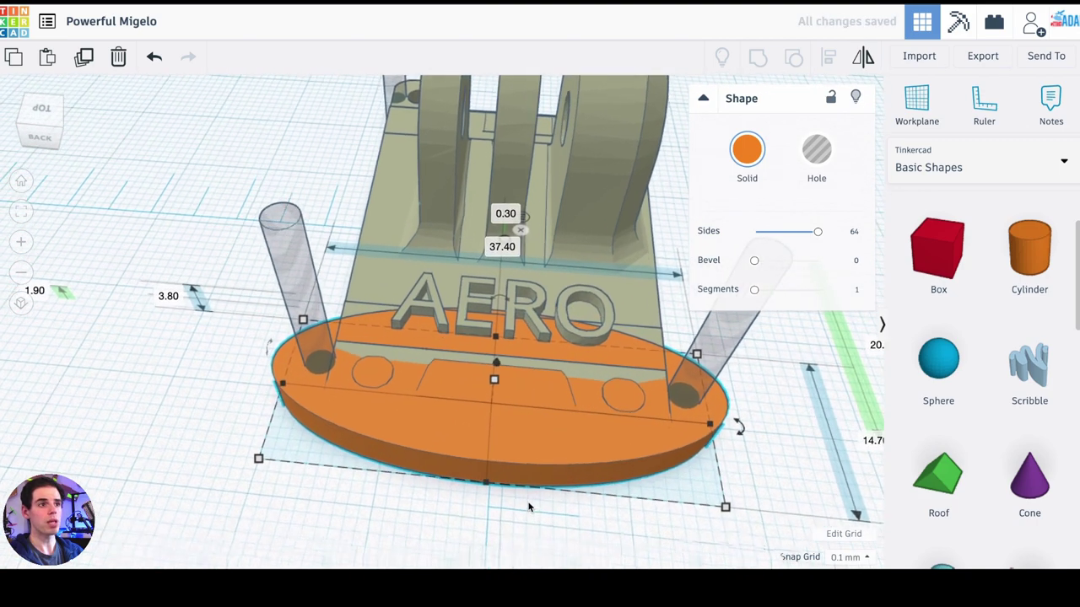
scroll(529, 504, "up", 1)
right_click_drag(551, 524, 571, 523)
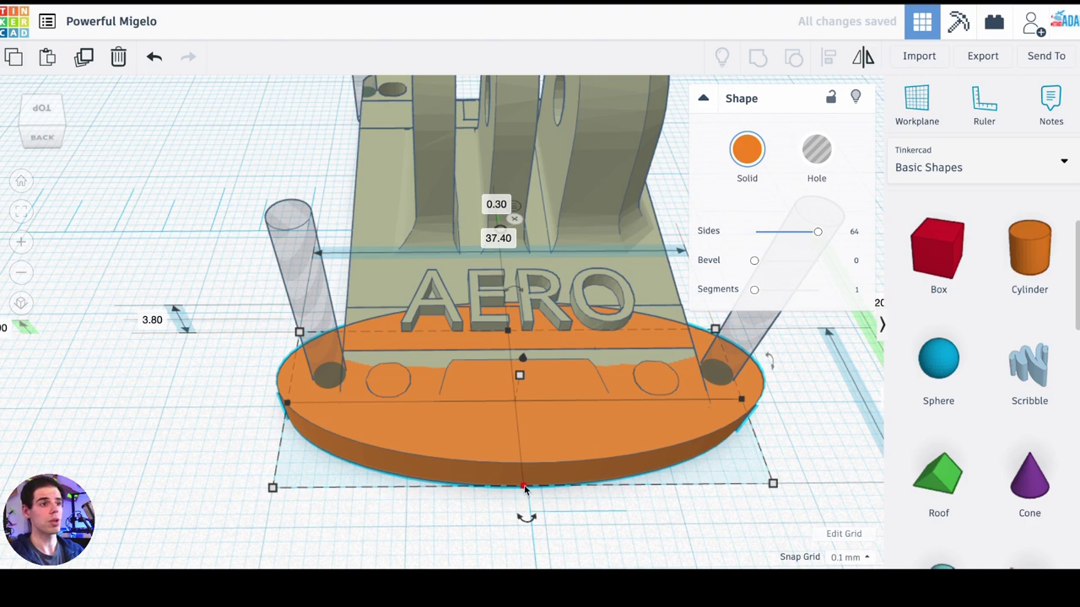
left_click_drag(525, 490, 521, 473)
right_click_drag(593, 499, 791, 479)
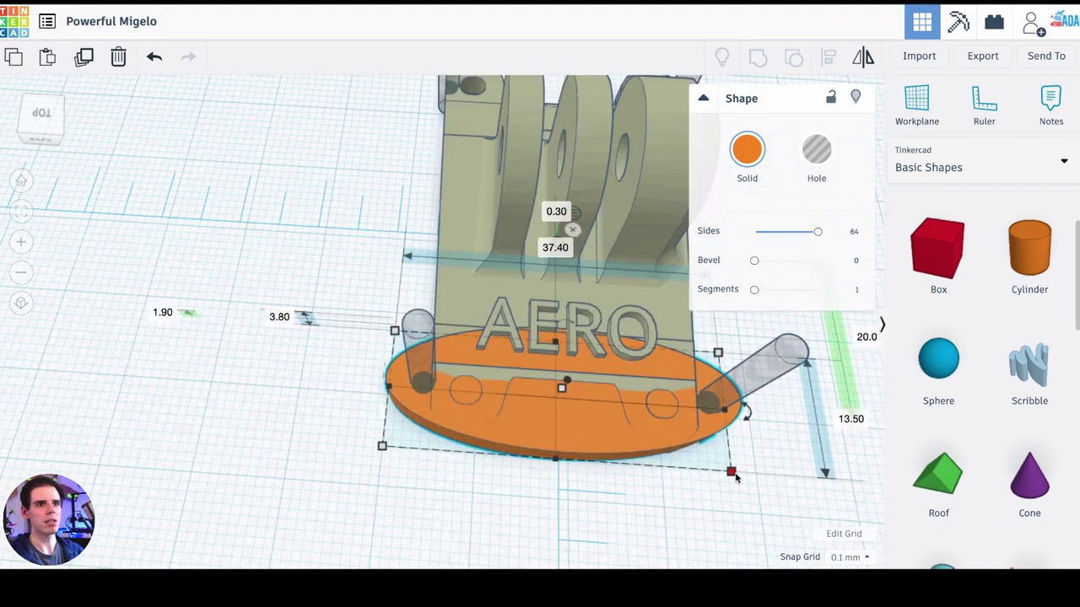
Shrink the ellipse to about 25.2 by 12.3 mm and place it diagonally around the hole cylinder beside the letter A.
left_click_drag(730, 473, 615, 451)
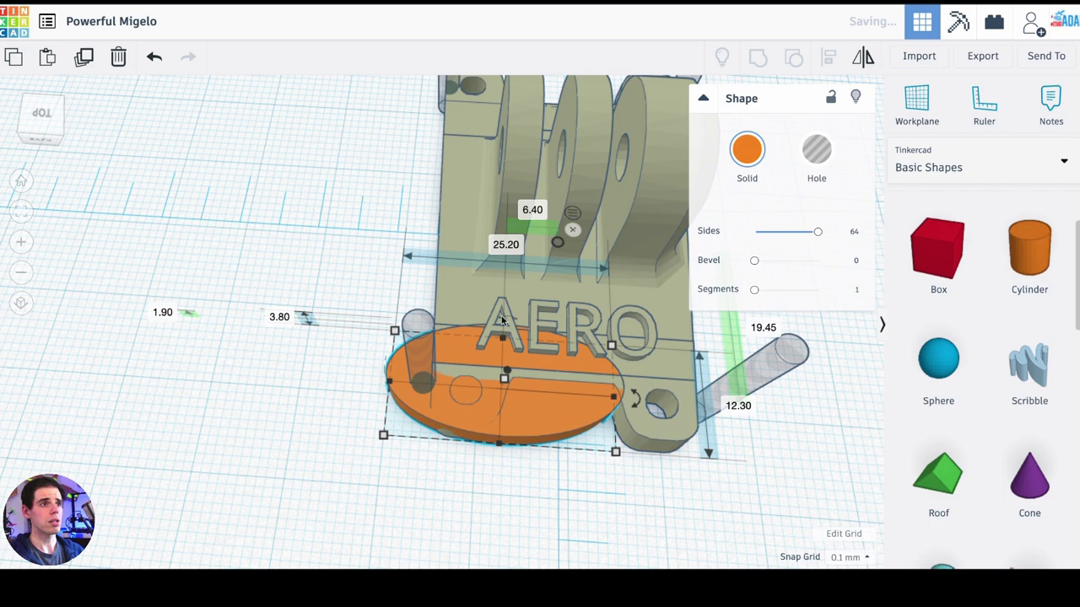
right_click_drag(650, 478, 625, 354)
left_click_drag(625, 354, 407, 393)
right_click_drag(571, 480, 687, 522)
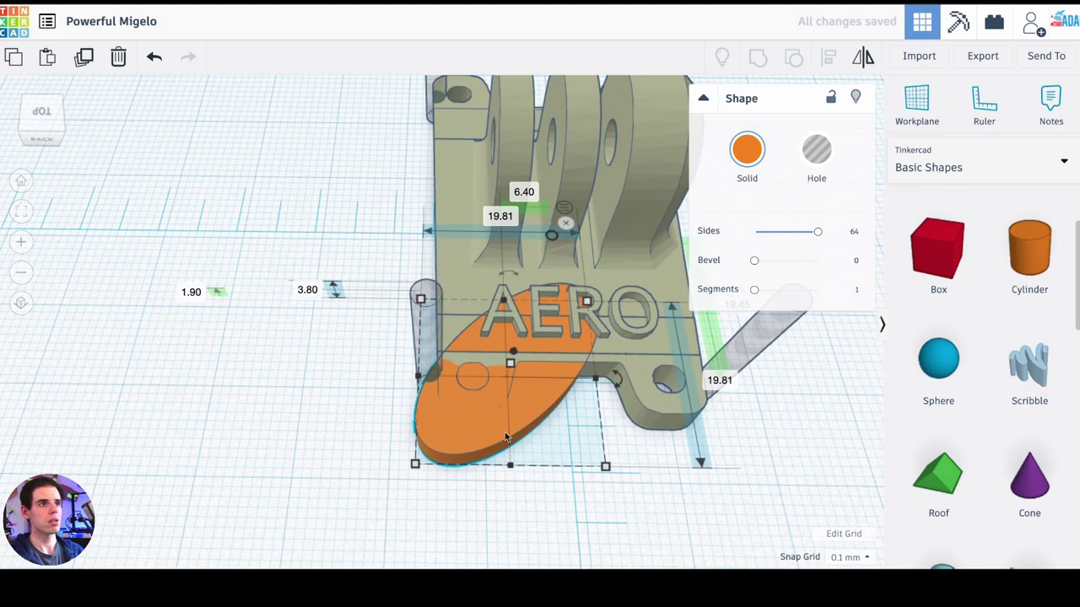
left_click_drag(472, 427, 456, 388)
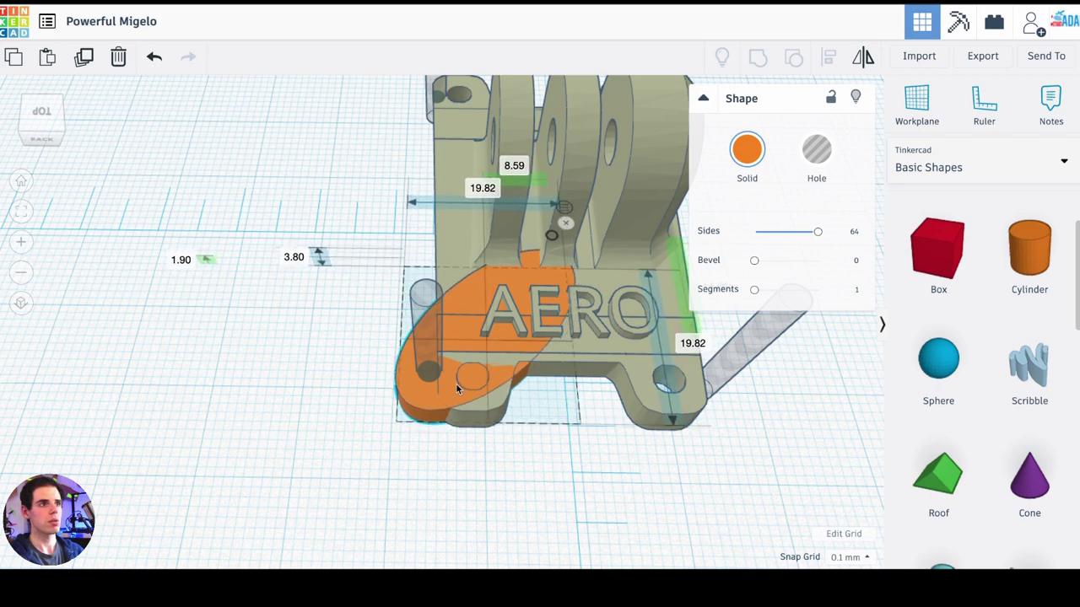
Examine from several angles how the diagonal ellipse covers the corner's existing screw hole and surrounds the new hole cylinder.
right_click_drag(599, 516, 540, 465)
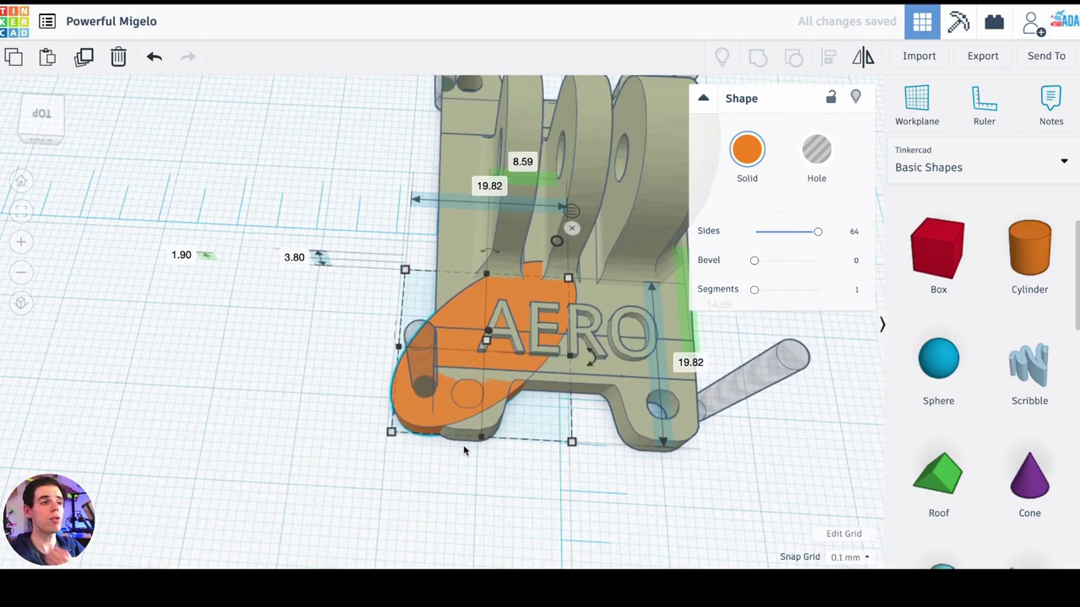
right_click_drag(463, 444, 480, 458)
scroll(583, 460, "up", 2)
right_click_drag(583, 460, 540, 462)
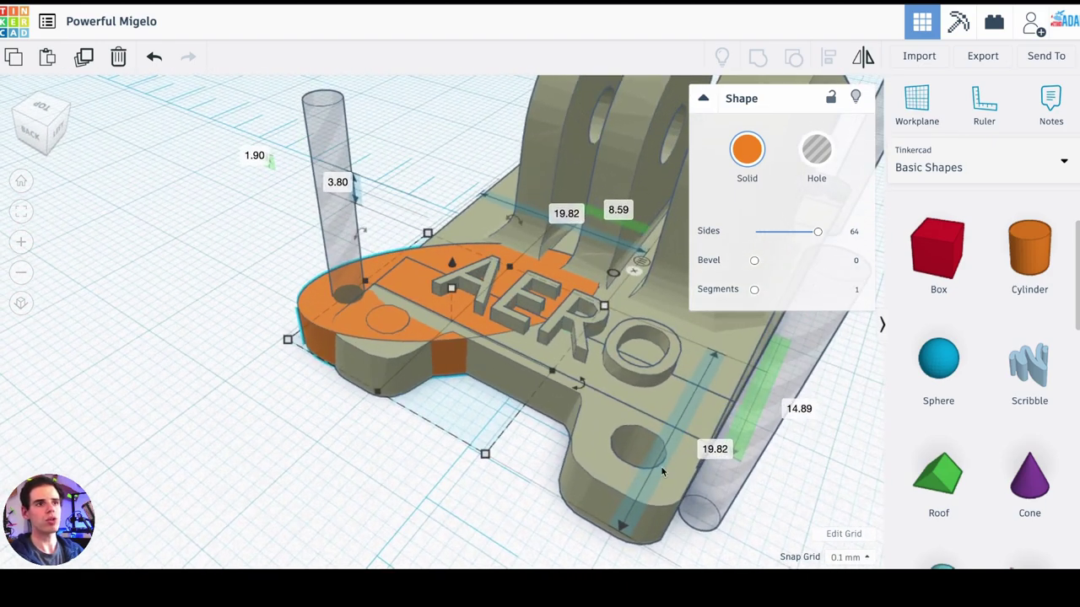
right_click_drag(397, 478, 499, 499)
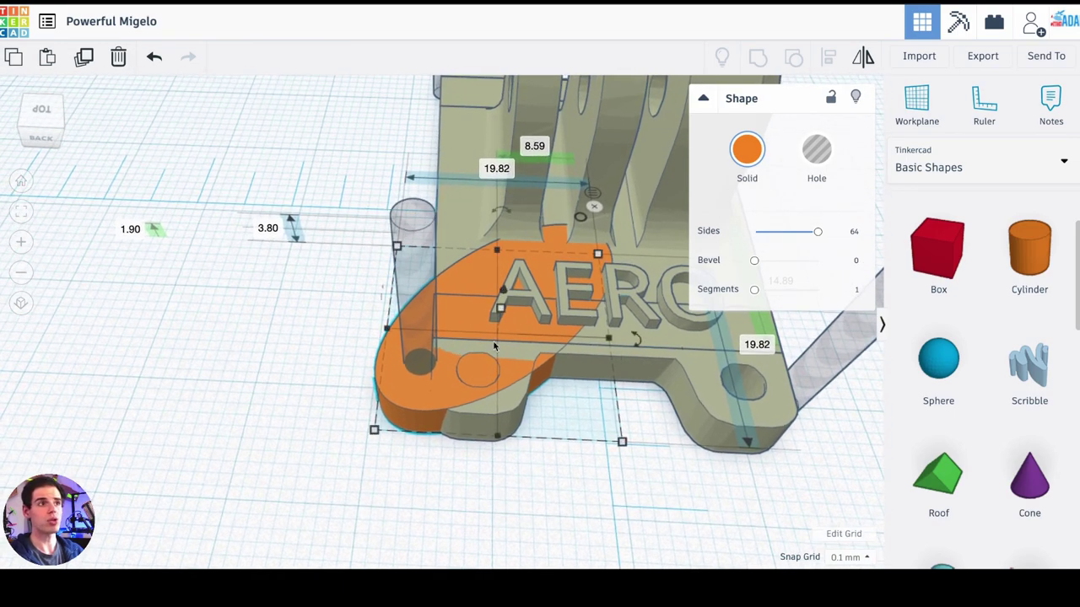
right_click_drag(566, 459, 518, 434)
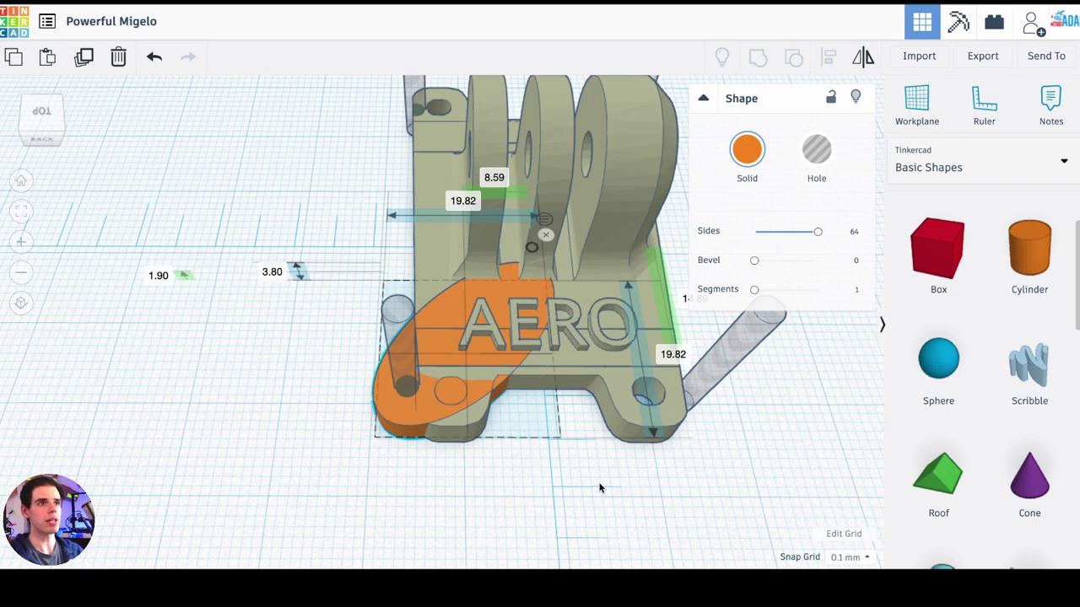
right_click_drag(600, 487, 583, 480)
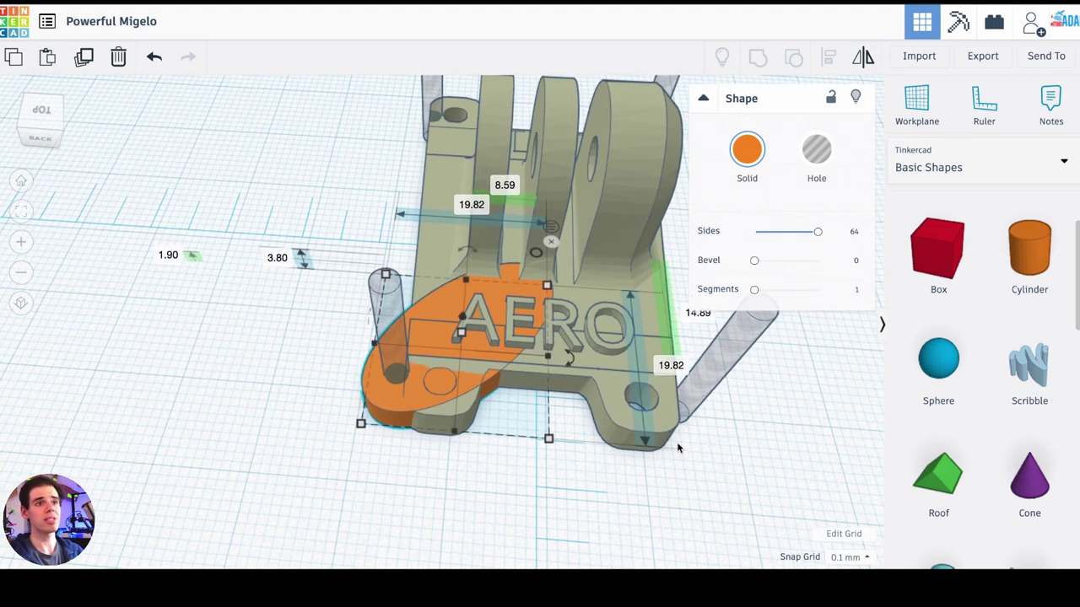
right_click_drag(679, 448, 615, 431)
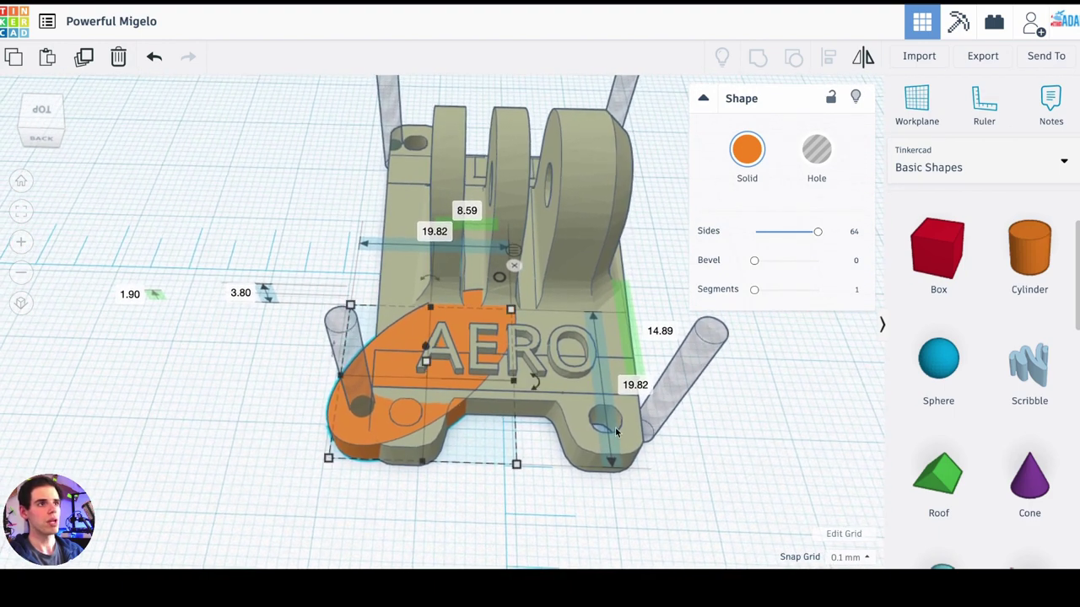
Duplicate the diagonal ellipse in place and mirror the copy across the base's width.
left_click(365, 494)
left_click(351, 436)
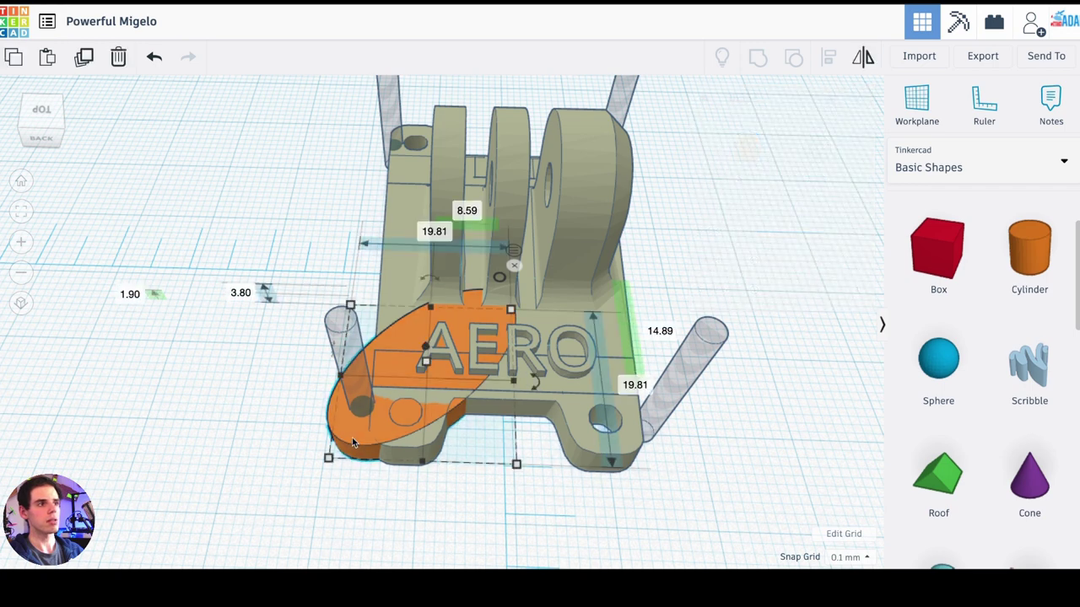
left_click(83, 57)
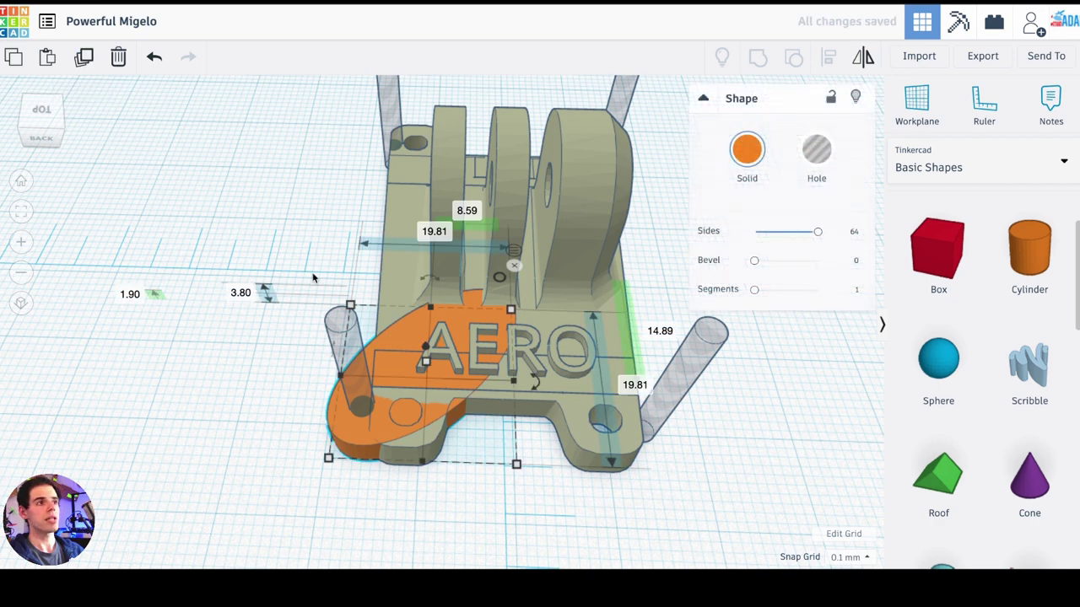
left_click(863, 61)
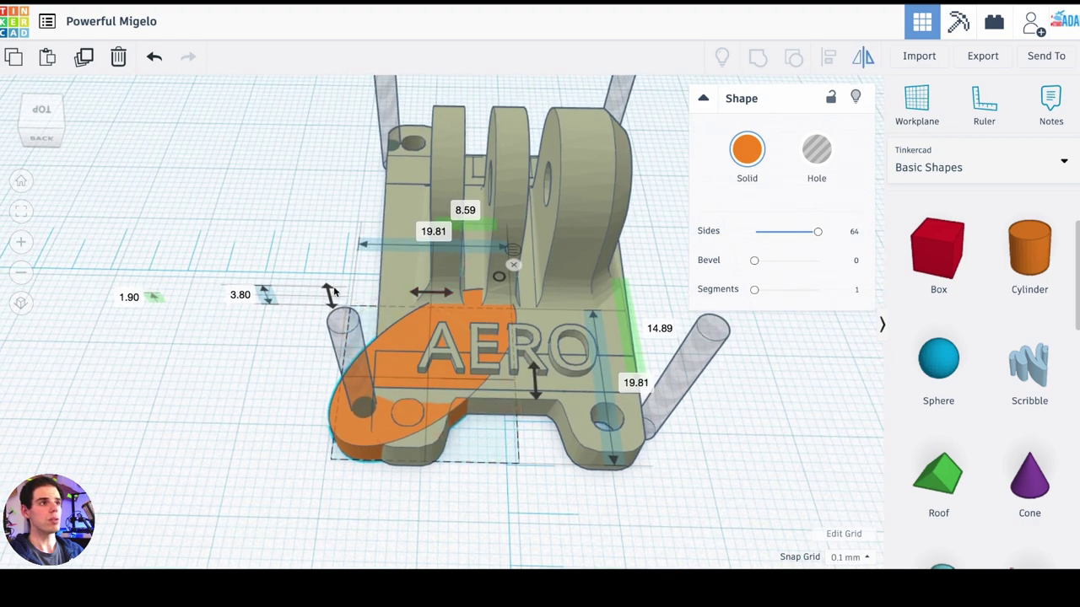
left_click(446, 296)
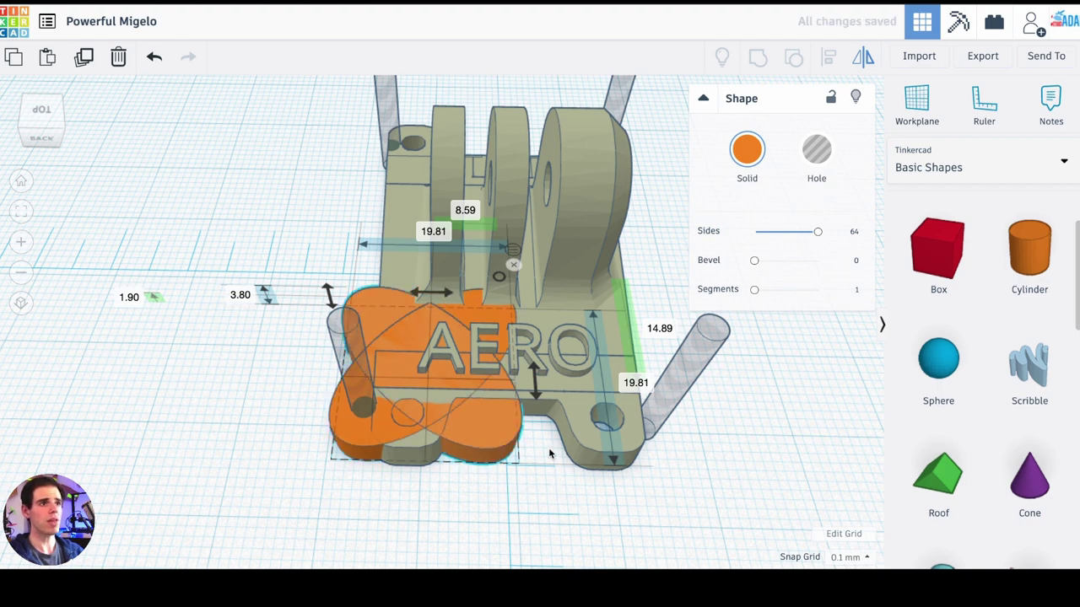
Move the mirrored ellipse to the opposite AERO corner by setting its widthwise offset from the ruler to -8.59 mm.
mouse_move(550, 454)
middle_mouse_down()
mouse_move(560, 435)
mouse_move(547, 428)
mouse_move(548, 438)
middle_mouse_up()
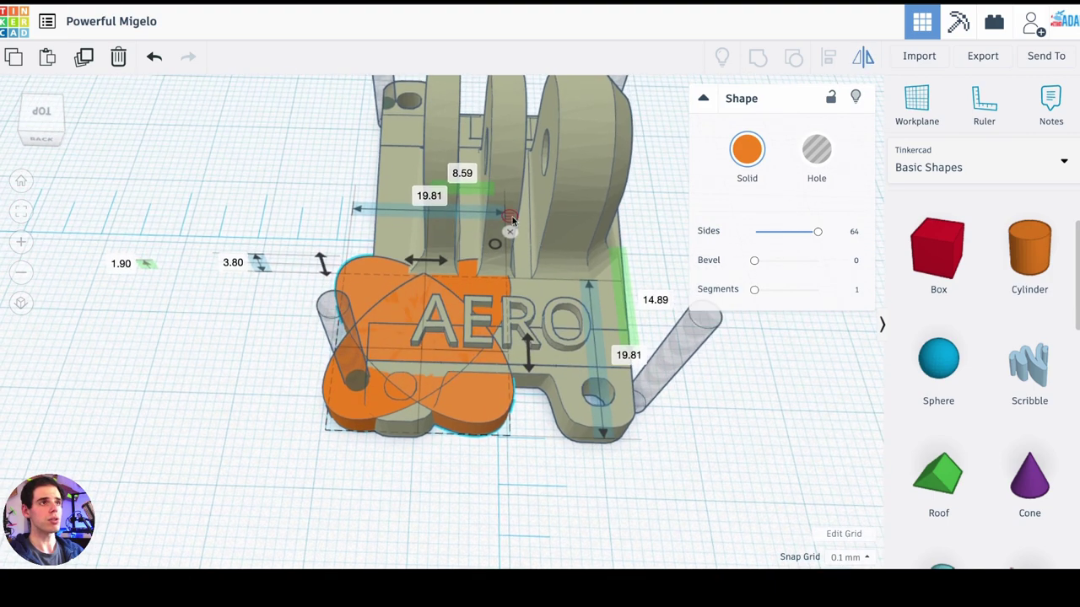
right_click_drag(723, 410, 571, 262)
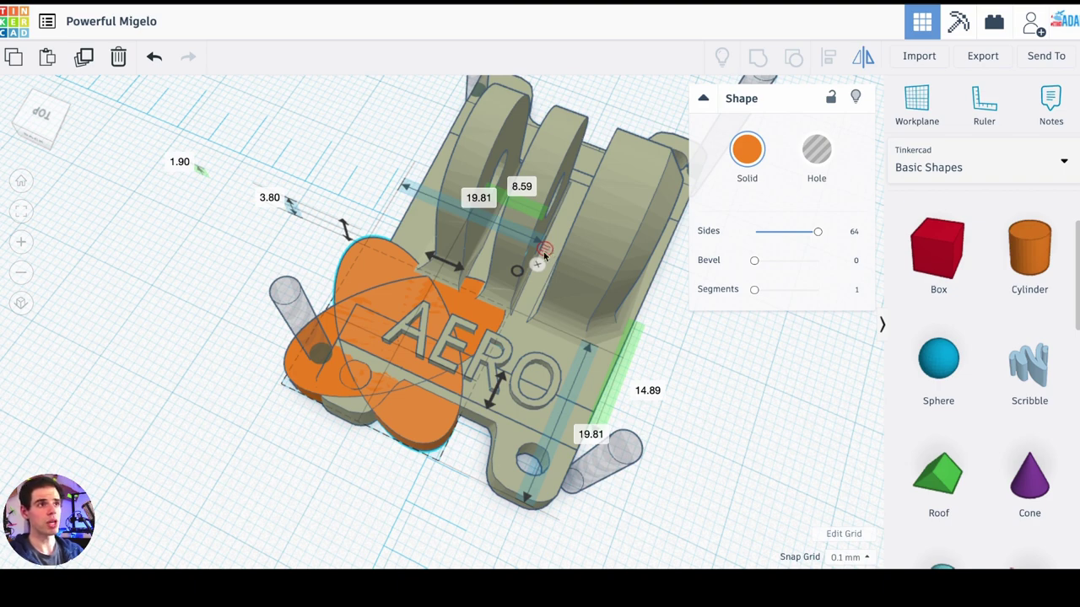
right_click_drag(442, 507, 513, 499)
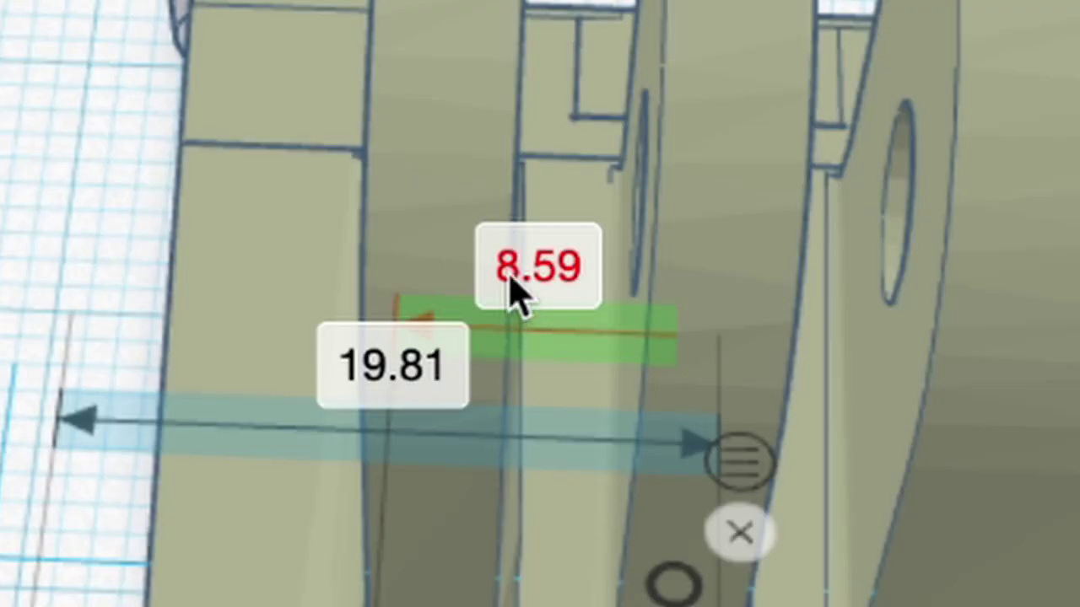
left_click(517, 278)
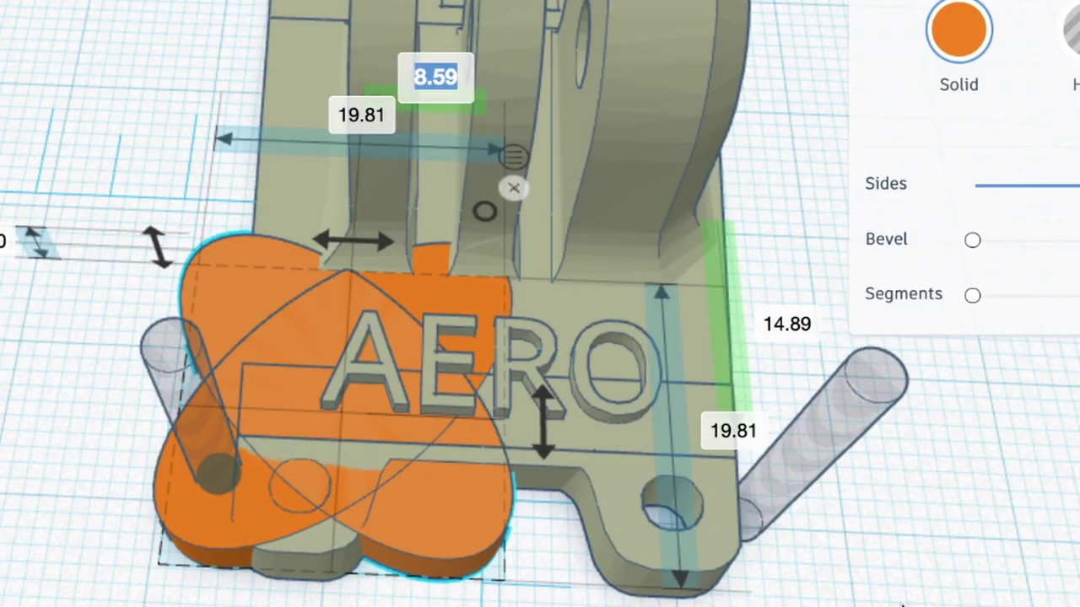
type("-")
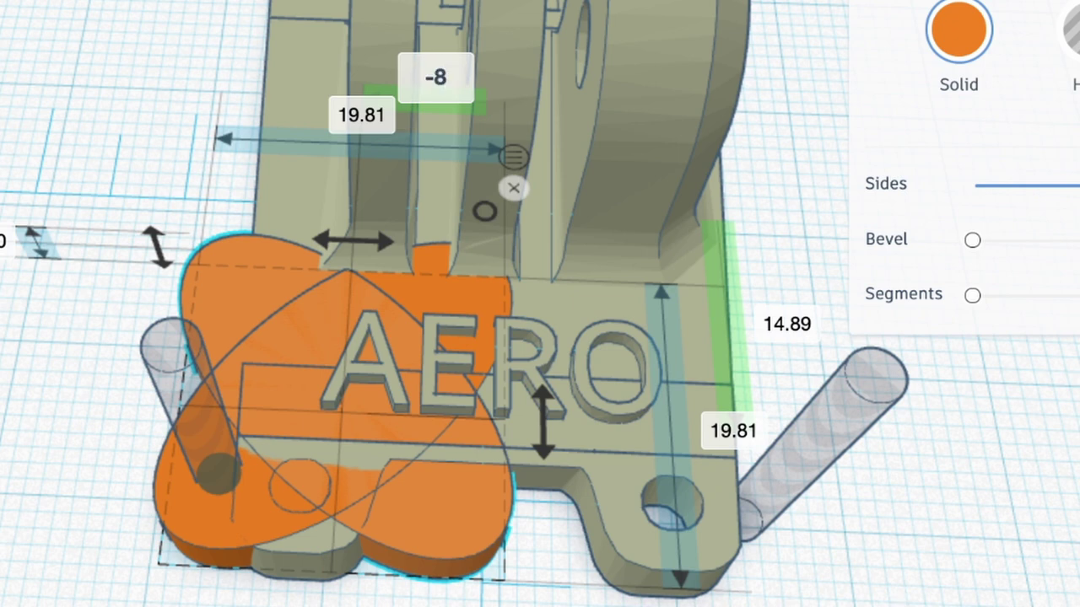
type("8.58")
key("BackSpace")
type("9")
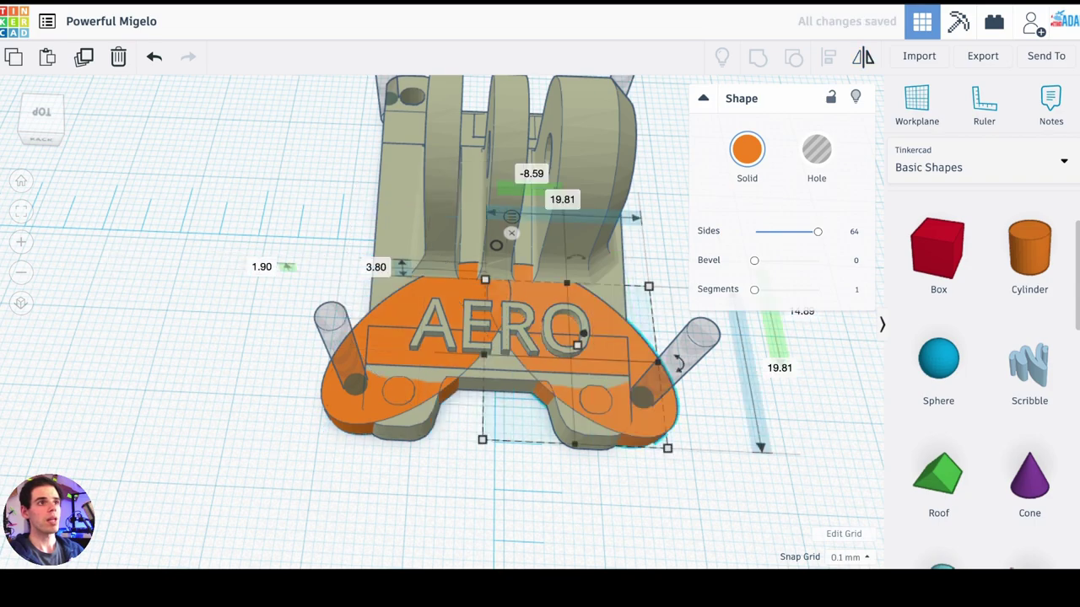
scroll(698, 506, "up", 2)
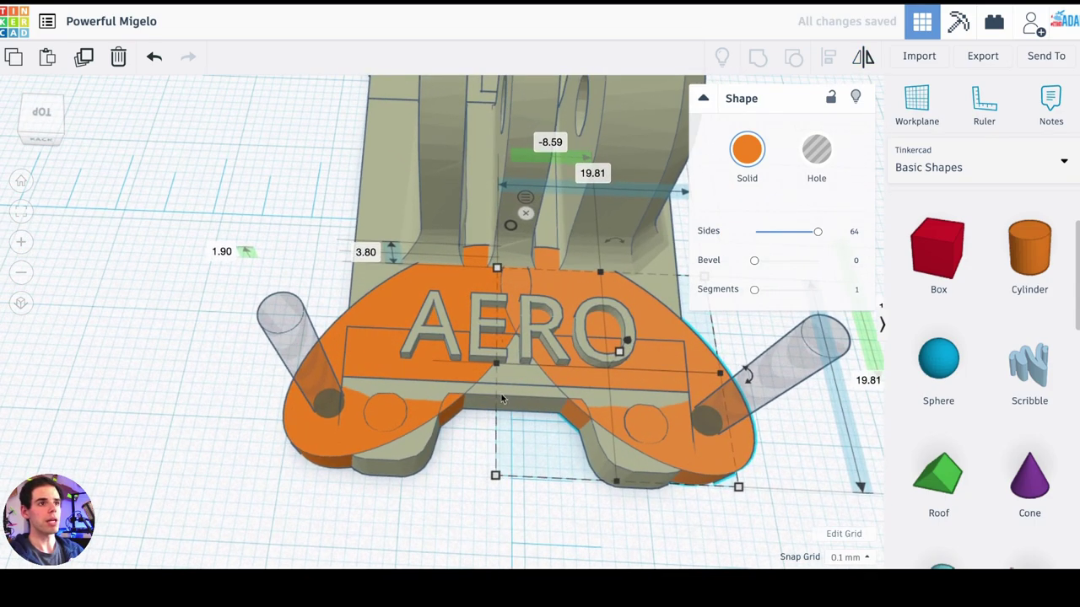
scroll(648, 373, "down", 4)
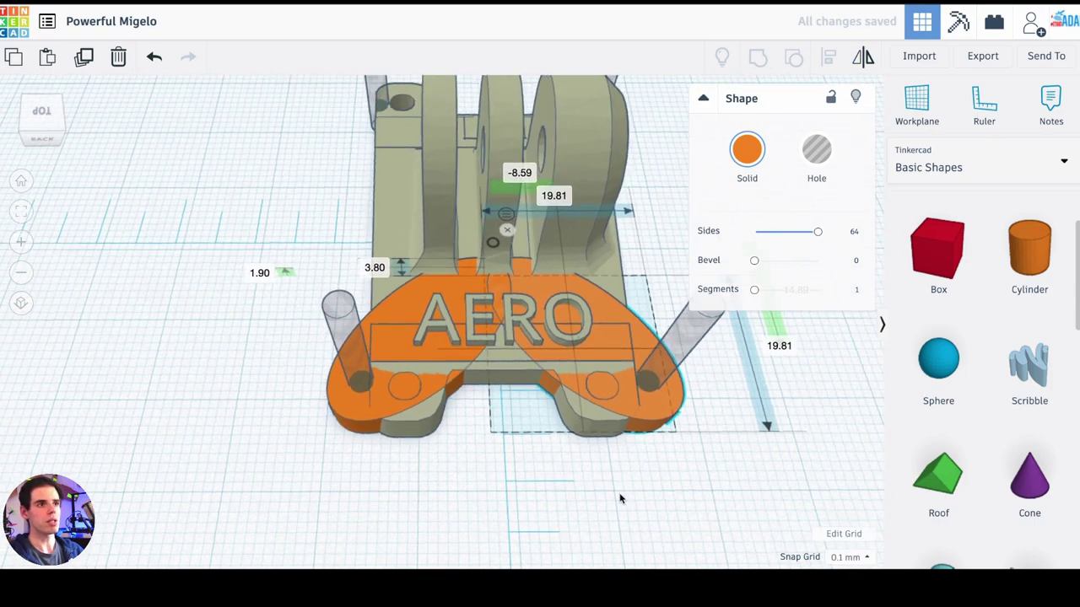
Add a 64-sided hole cylinder, 20 mm across, and centre it over the gap between the two tabs at the AERO end.
mouse_move(599, 469)
right_mouse_down()
mouse_move(600, 446)
mouse_move(593, 482)
mouse_move(610, 523)
mouse_move(574, 527)
mouse_move(607, 550)
mouse_move(622, 458)
mouse_move(594, 487)
right_mouse_up()
scroll(594, 486, "down", 2)
scroll(594, 490, "down", 1)
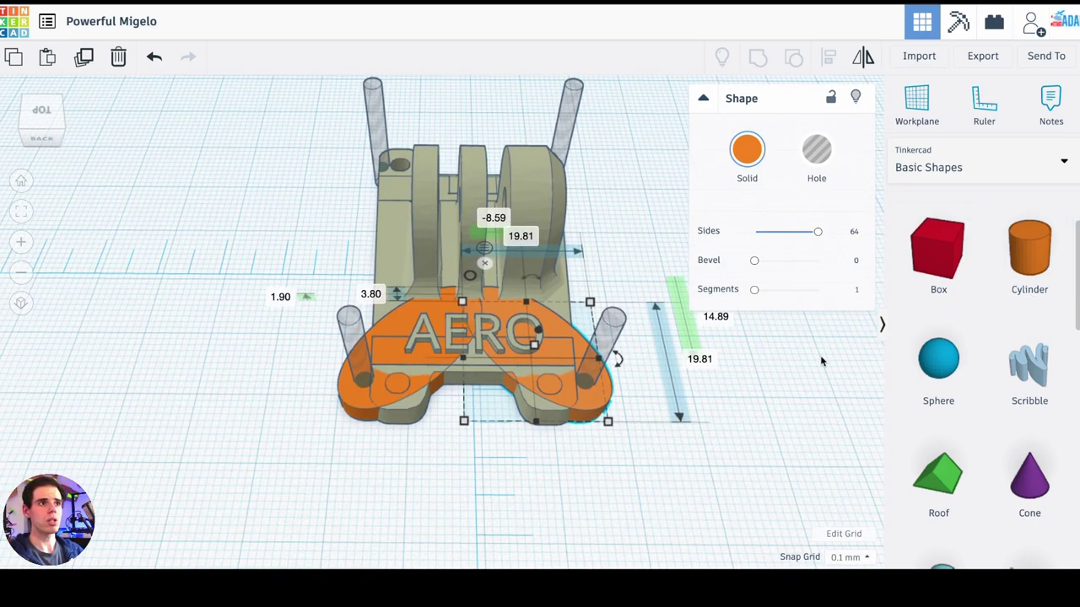
left_click_drag(1033, 259, 702, 379)
left_click_drag(763, 231, 818, 231)
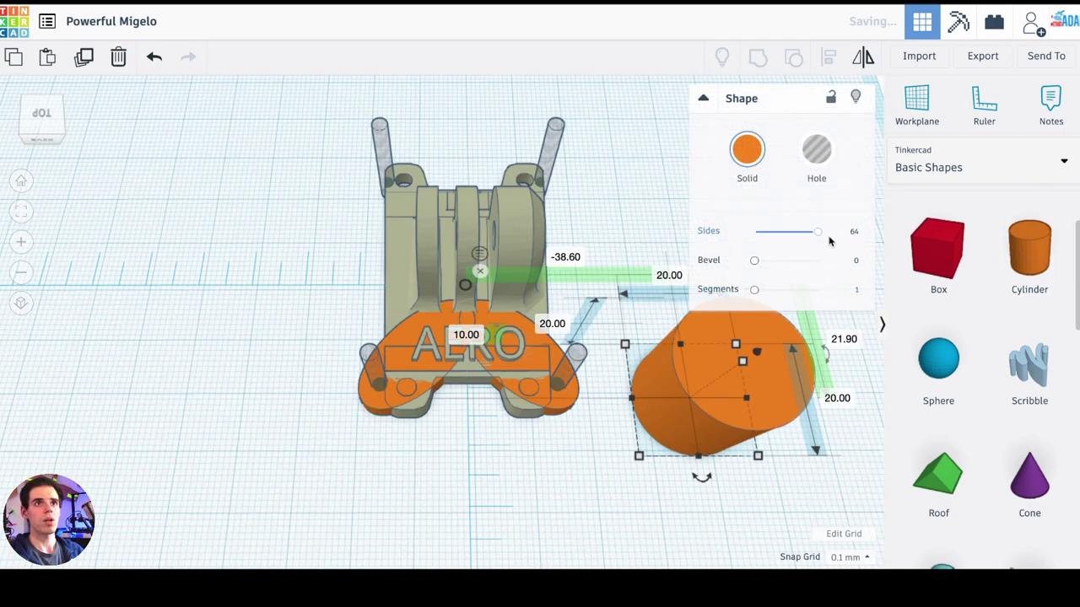
left_click(816, 150)
left_click_drag(716, 417, 413, 381)
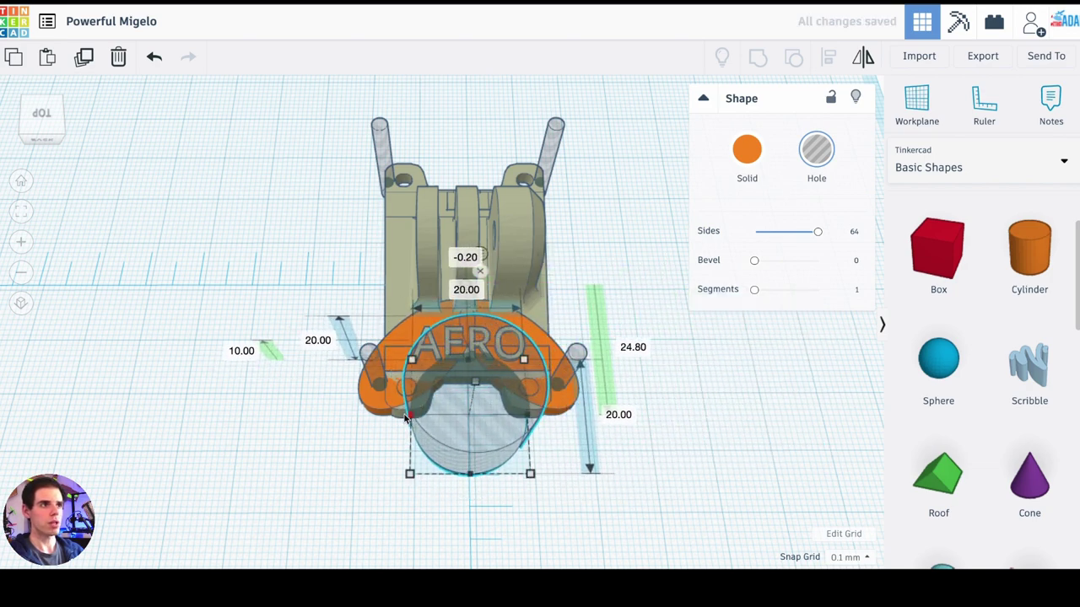
Stretch the hole cylinder between the tabs to about 25.8 mm wide and 20.7 mm deep.
scroll(434, 419, "up", 3)
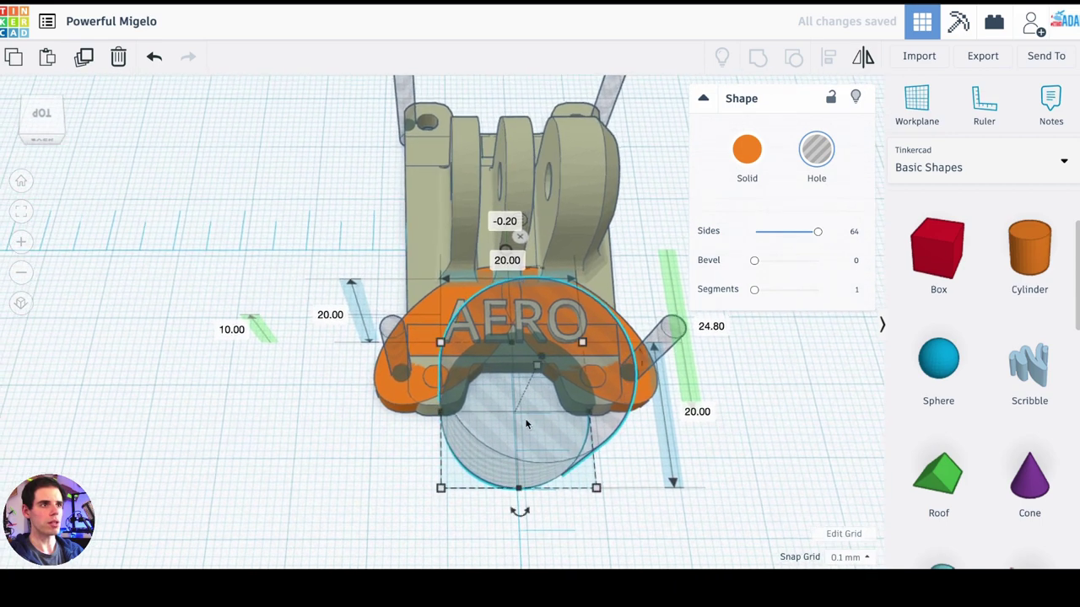
scroll(578, 374, "up", 2)
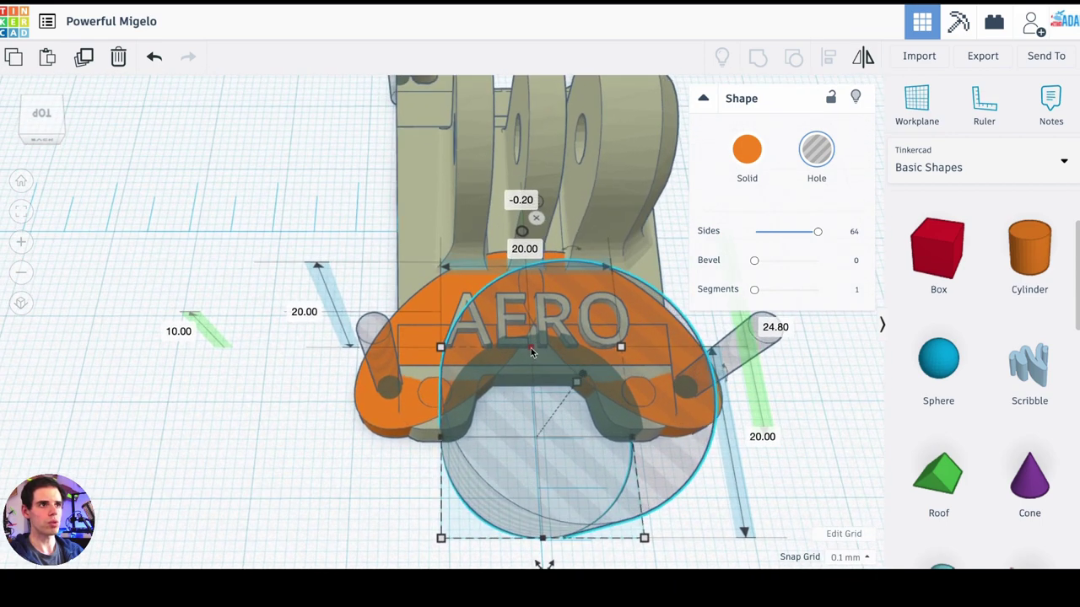
mouse_move(532, 353)
left_mouse_down()
mouse_move(529, 327)
mouse_move(532, 345)
left_mouse_up()
left_click_drag(441, 431, 415, 435)
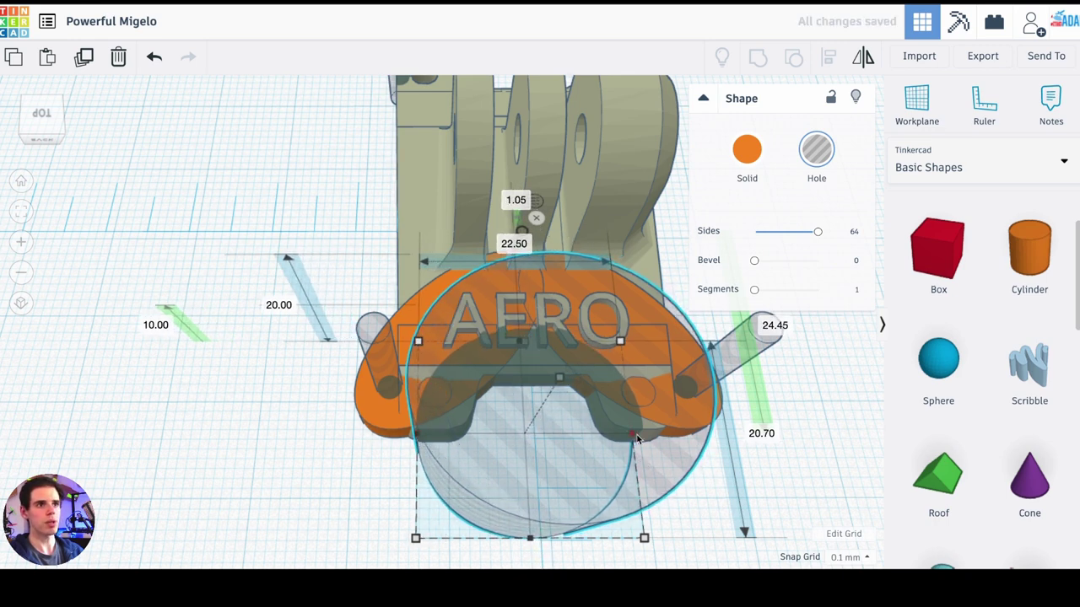
left_click_drag(637, 438, 654, 439)
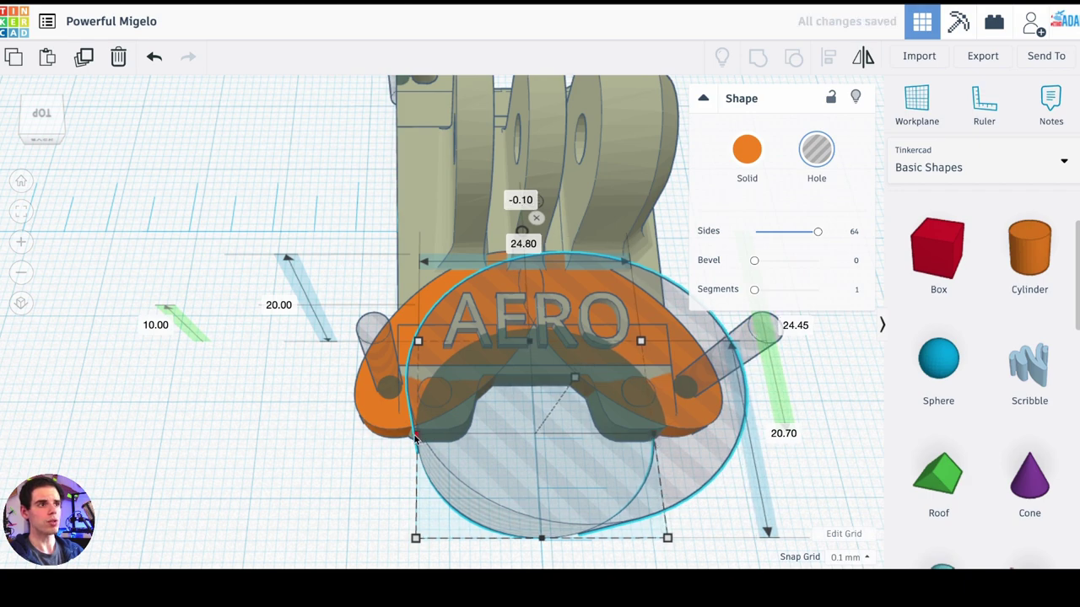
left_click_drag(414, 436, 410, 436)
right_click_drag(357, 506, 420, 474)
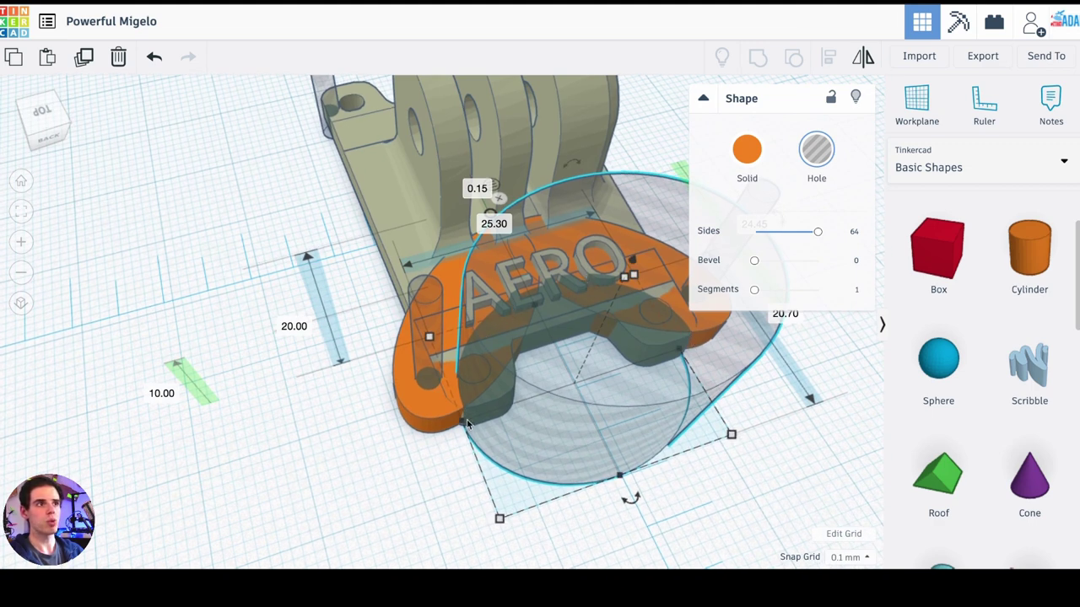
right_click_drag(453, 432, 371, 458)
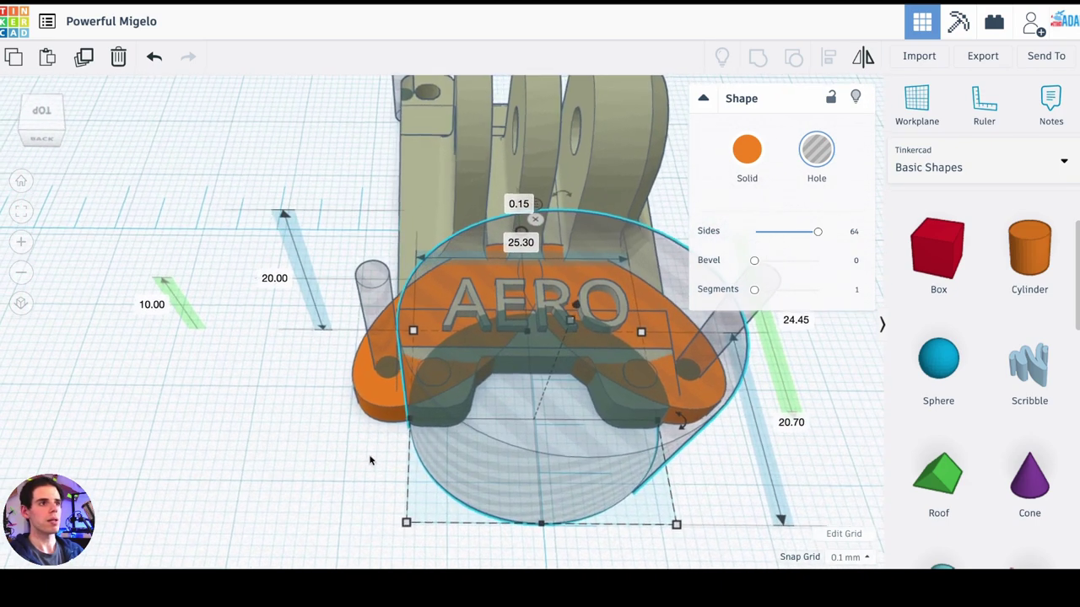
left_click_drag(405, 422, 409, 422)
right_click_drag(409, 422, 561, 436)
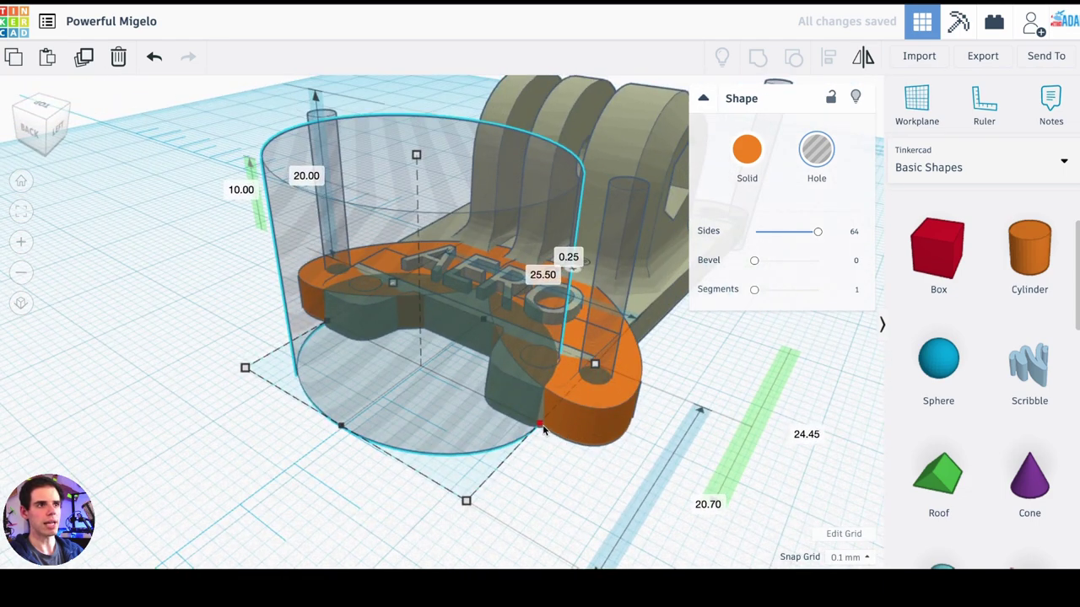
left_click_drag(544, 428, 546, 431)
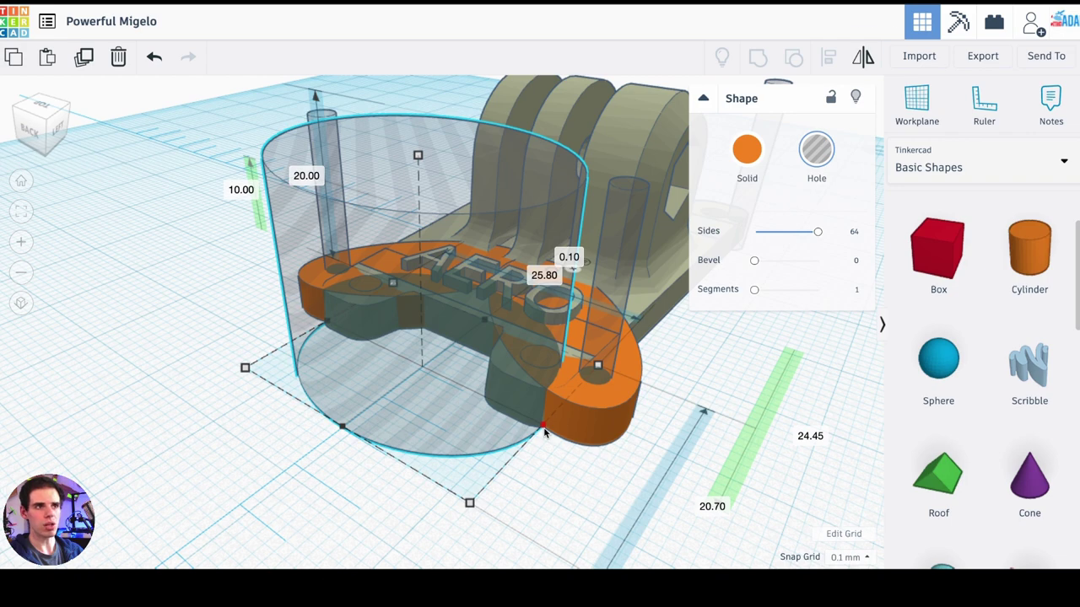
Trim the hole cylinder to about 24.8 mm wide by 19.4 mm deep and reduce its height to about 8.5 mm.
scroll(560, 458, "up", 5)
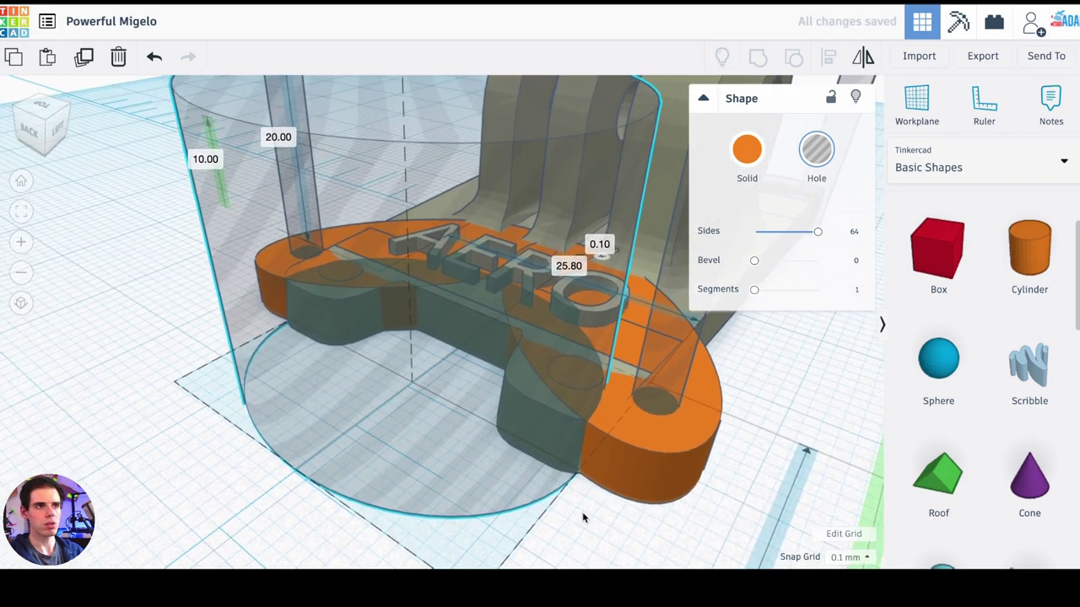
right_click_drag(574, 516, 552, 318)
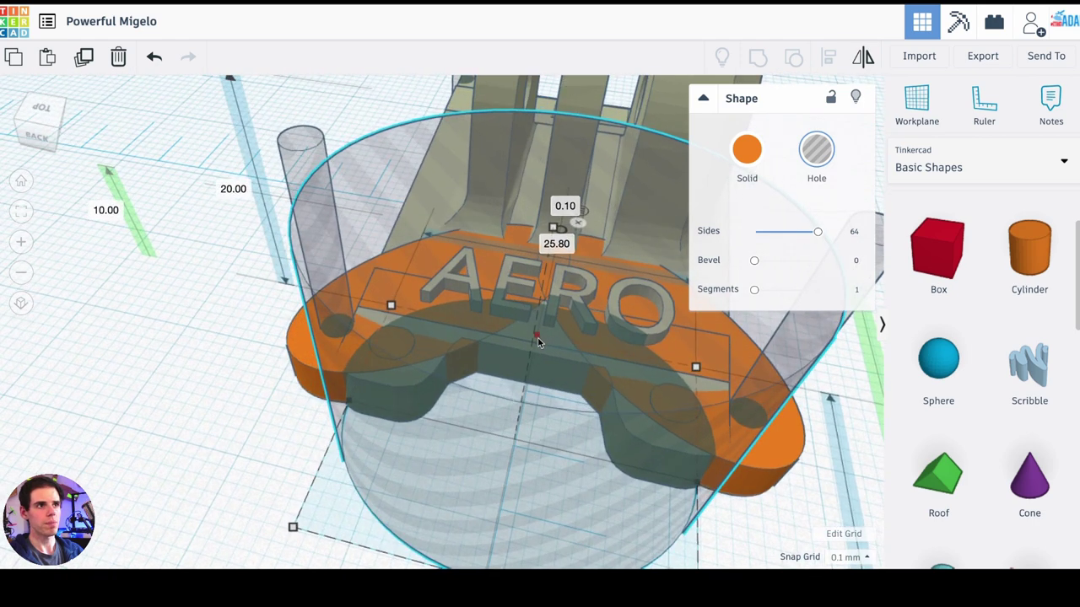
left_click_drag(537, 337, 537, 343)
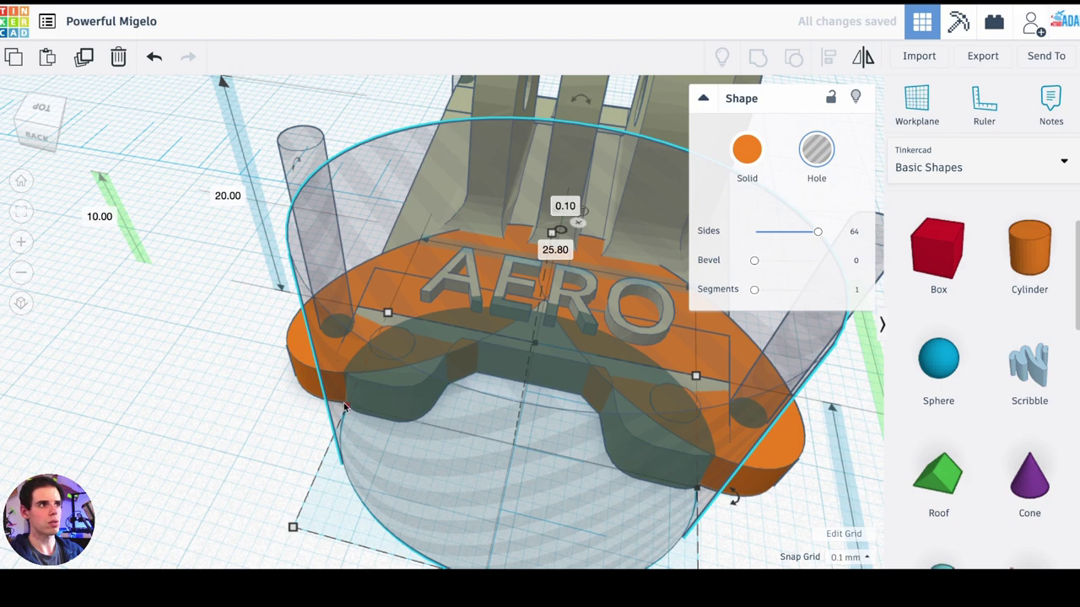
scroll(344, 407, "down", 3)
right_click_drag(350, 400, 110, 363)
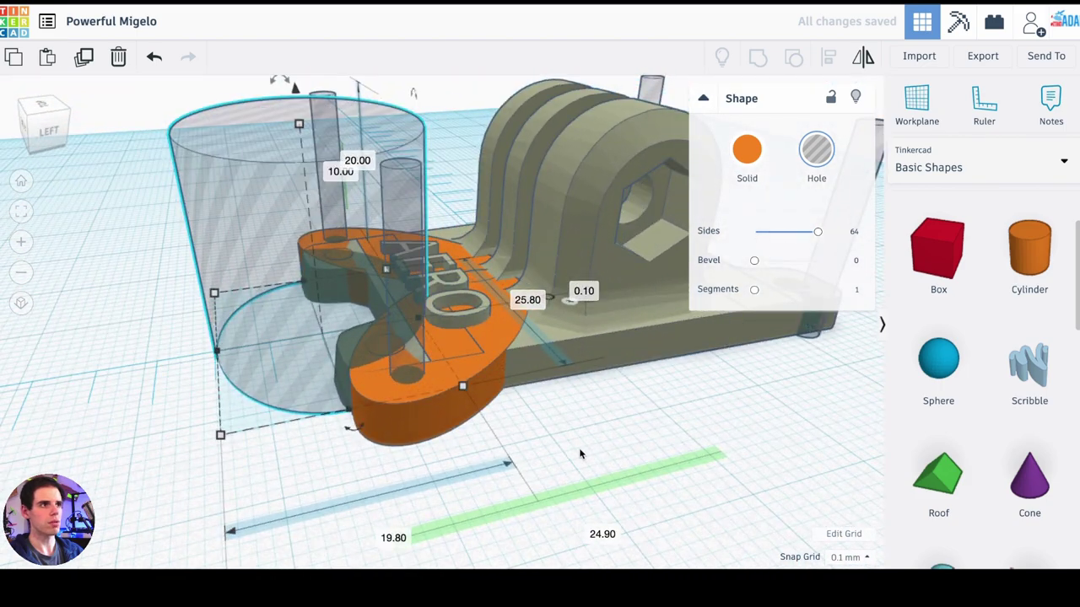
right_click_drag(579, 454, 232, 256)
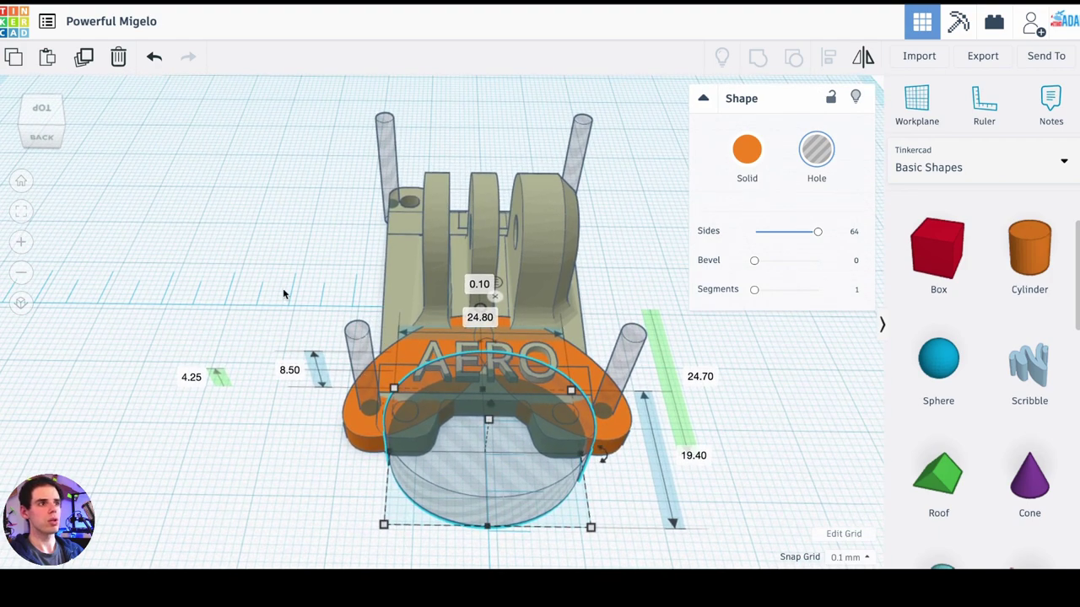
right_click_drag(284, 294, 287, 298)
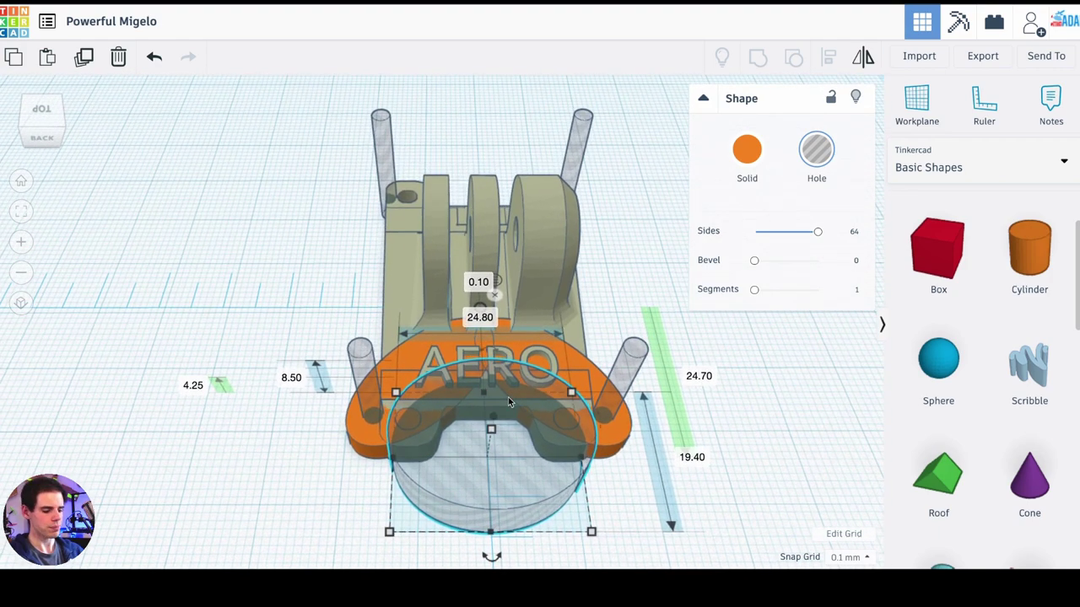
scroll(567, 439, "up", 2)
scroll(567, 439, "down", 2)
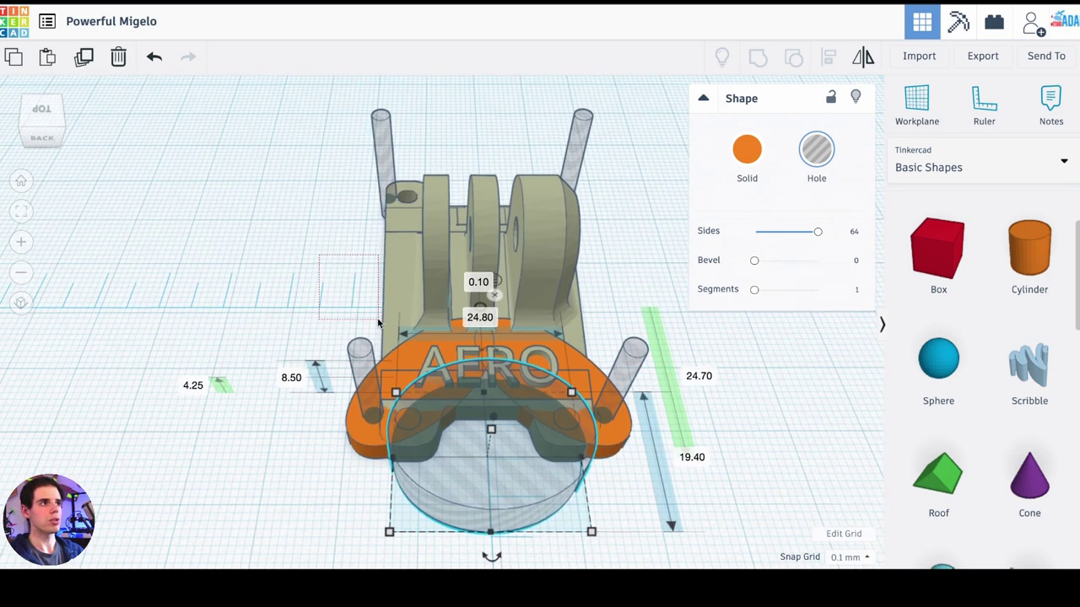
Select the base, elliptical tabs, screw-hole cylinders and cutout cylinder, and group them into one part.
left_click_drag(391, 364, 678, 541)
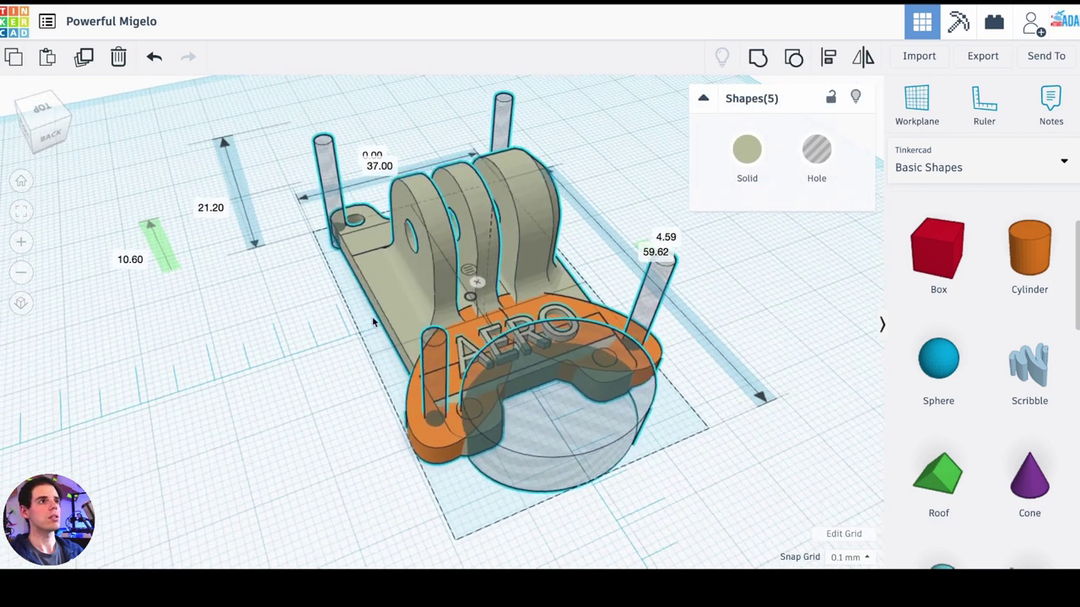
right_click_drag(373, 322, 356, 332)
left_click(295, 332)
right_click_drag(653, 251, 735, 321)
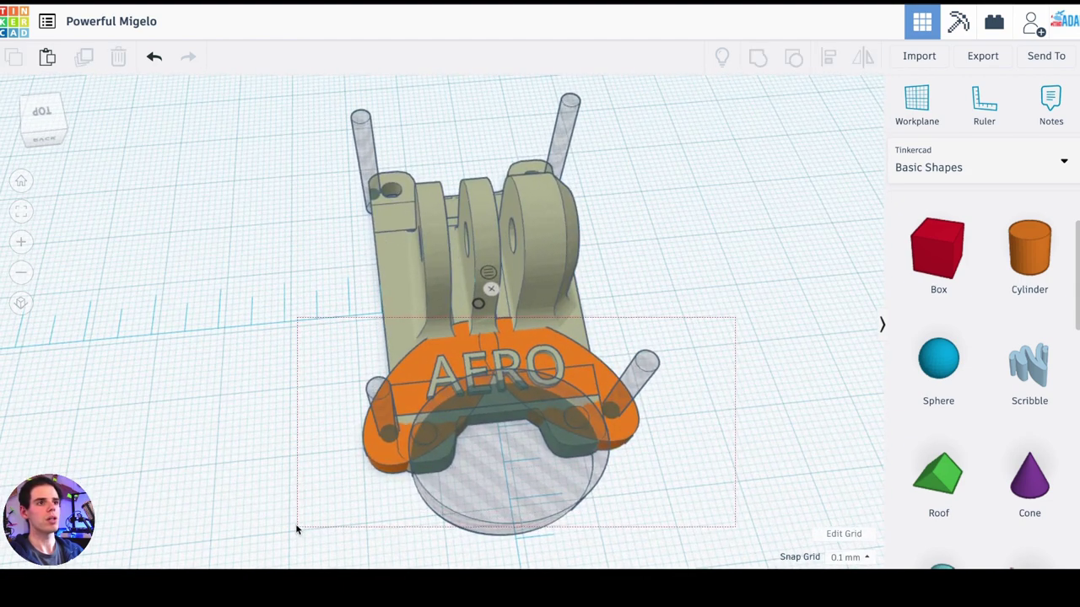
left_click_drag(296, 530, 296, 531)
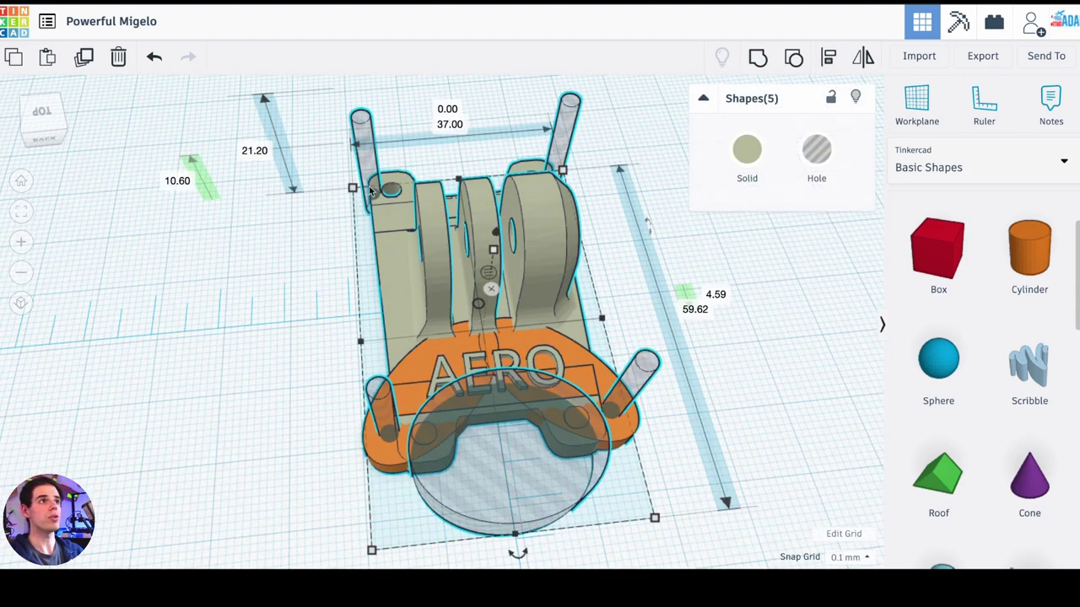
left_click(758, 59)
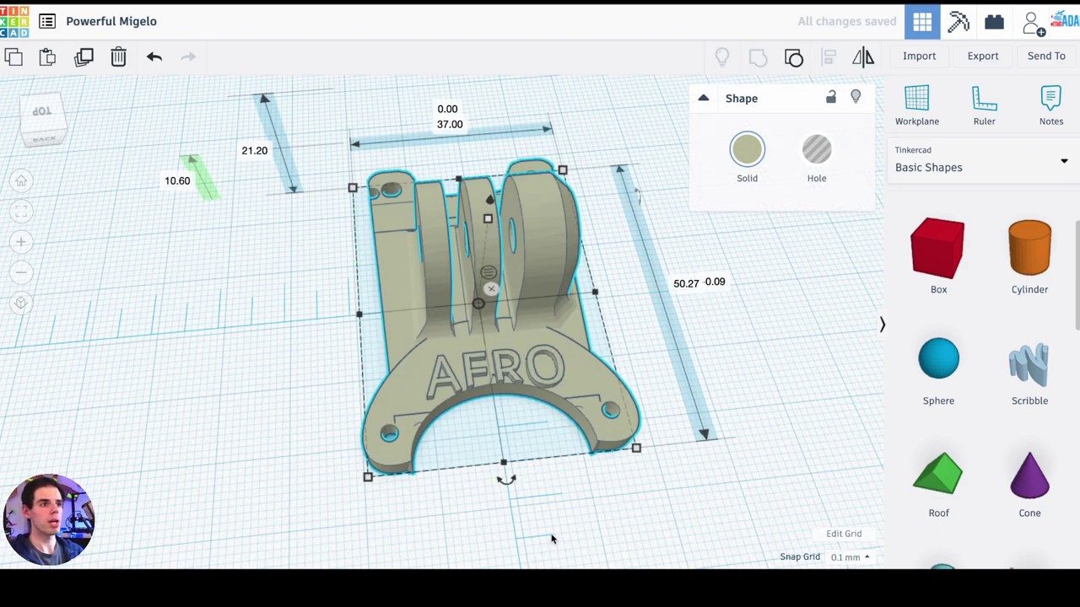
Examine the grouped part's curved cutout and corner screw holes, and undo the grouping.
right_click_drag(553, 509, 550, 464)
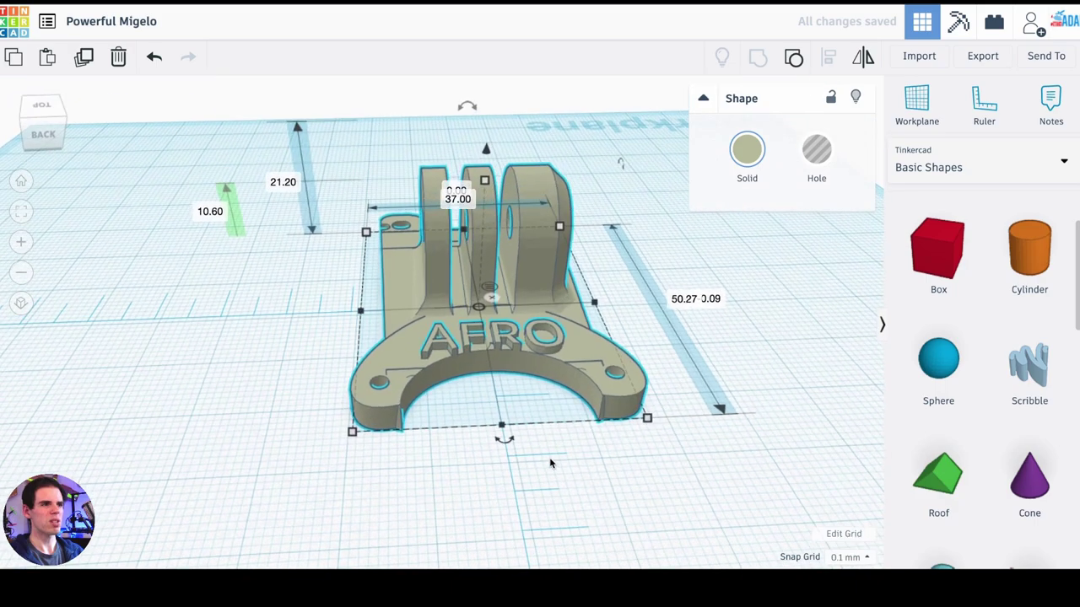
scroll(550, 464, "up", 2)
scroll(550, 463, "down", 5)
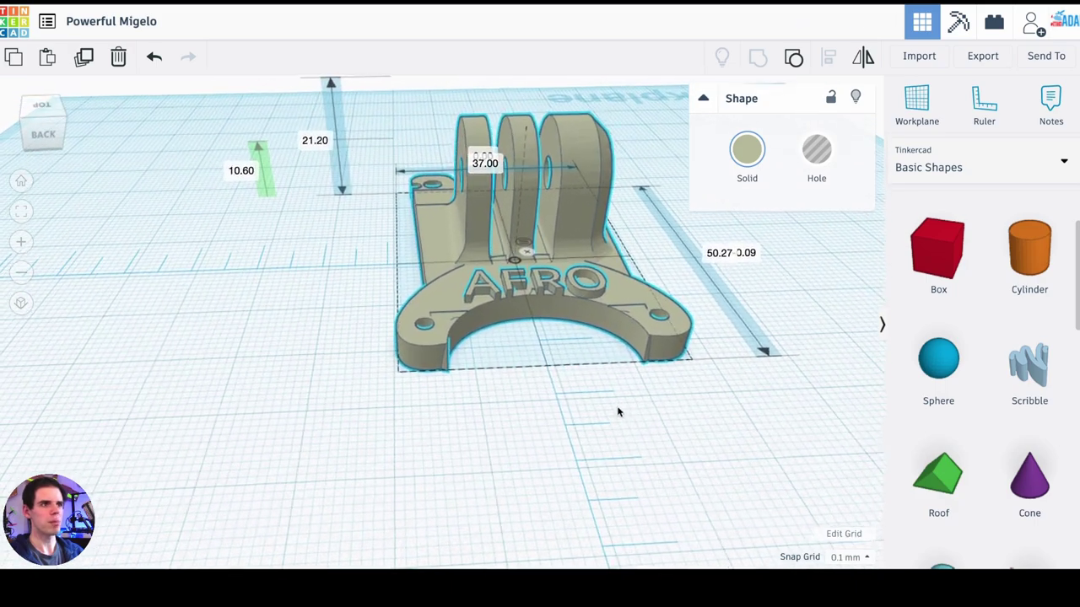
right_click_drag(612, 416, 614, 469)
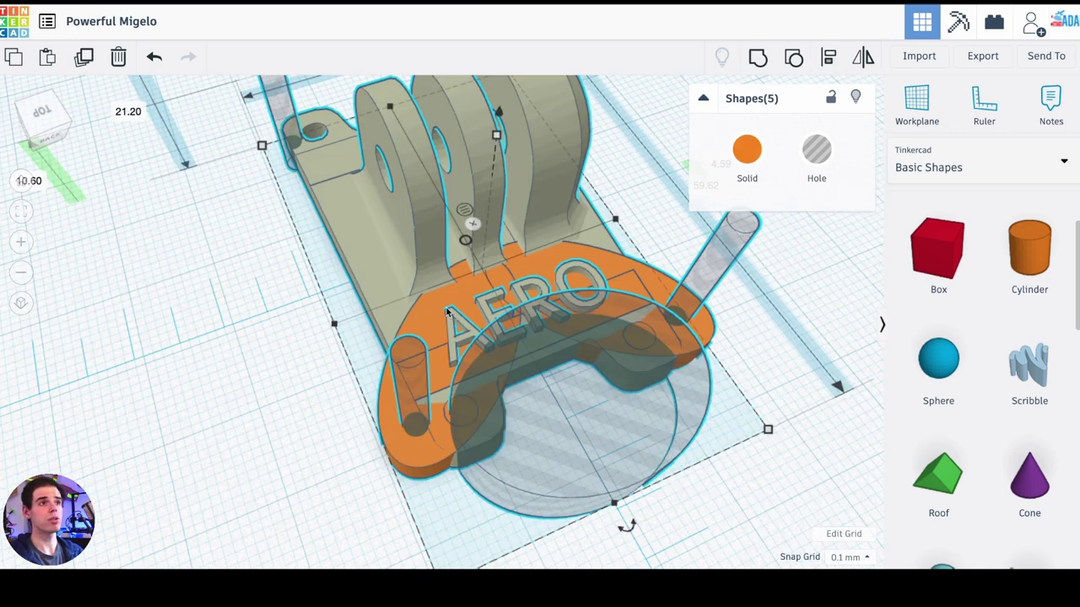
Select both elliptical tabs at the AERO end together with the hole cylinder between them.
left_click(288, 325)
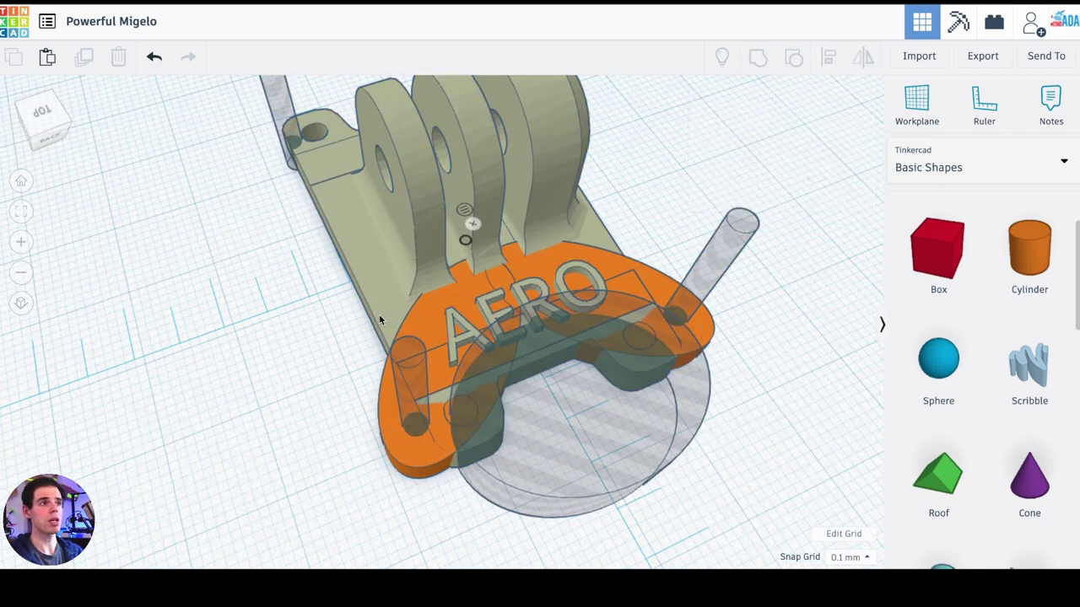
left_click(428, 320)
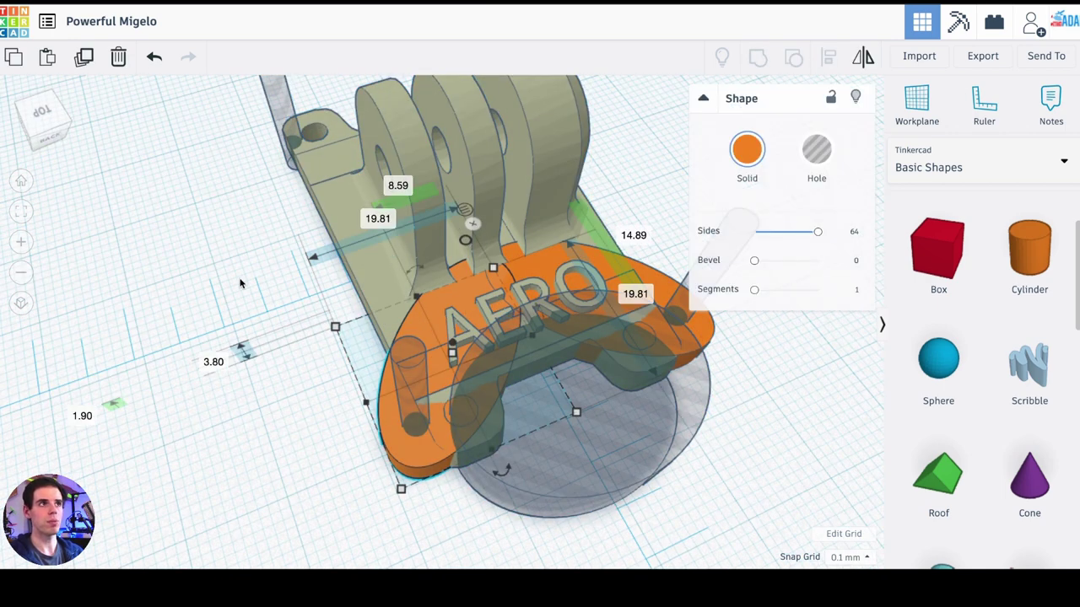
right_click_drag(320, 379, 437, 378)
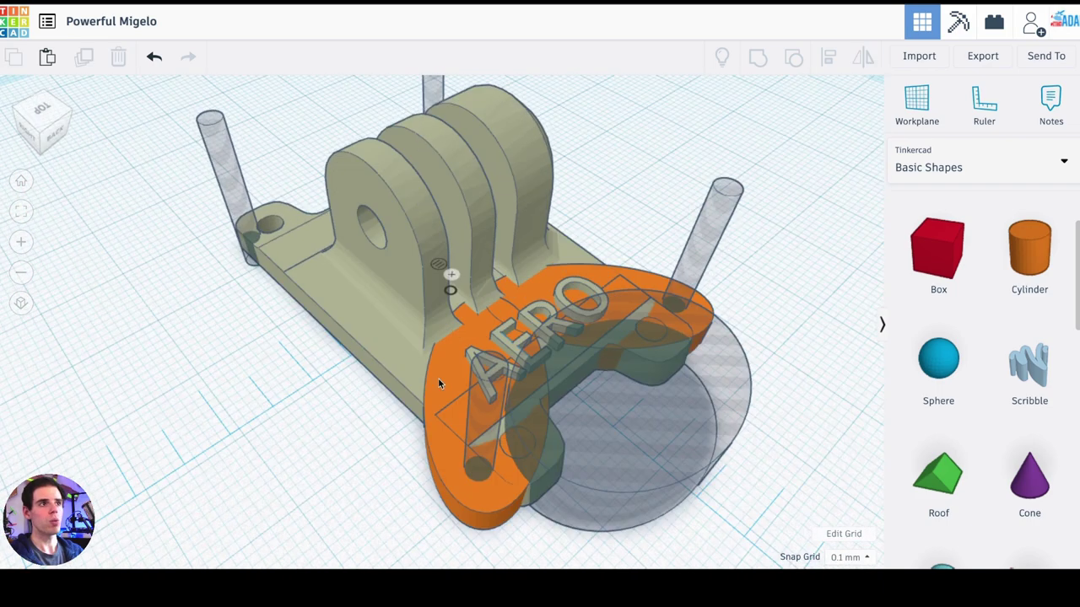
right_click_drag(610, 212, 658, 324)
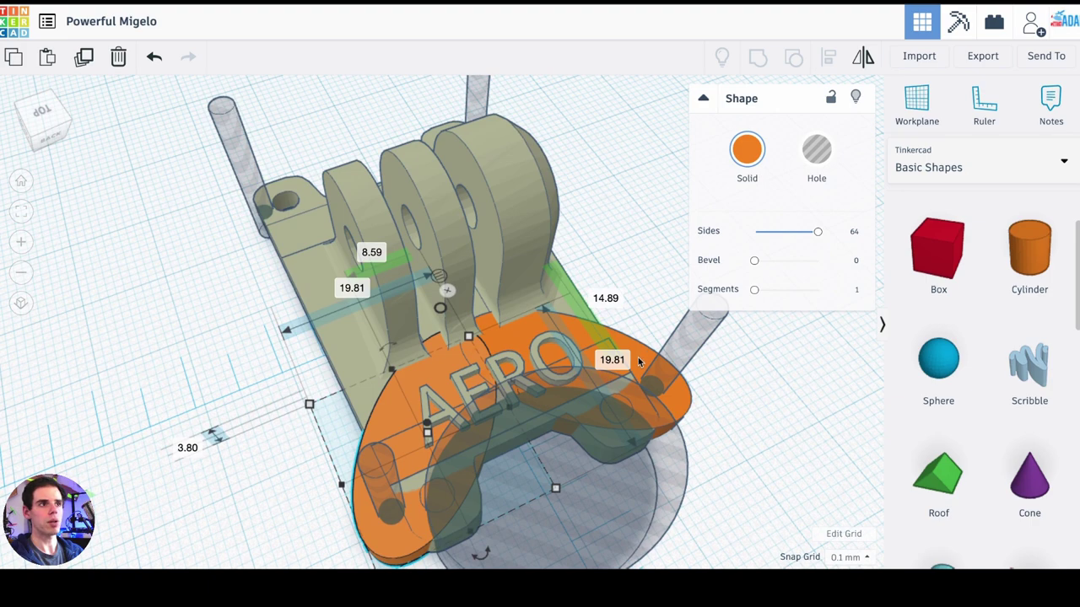
left_click(642, 351, "shift")
right_click_drag(757, 457, 763, 420)
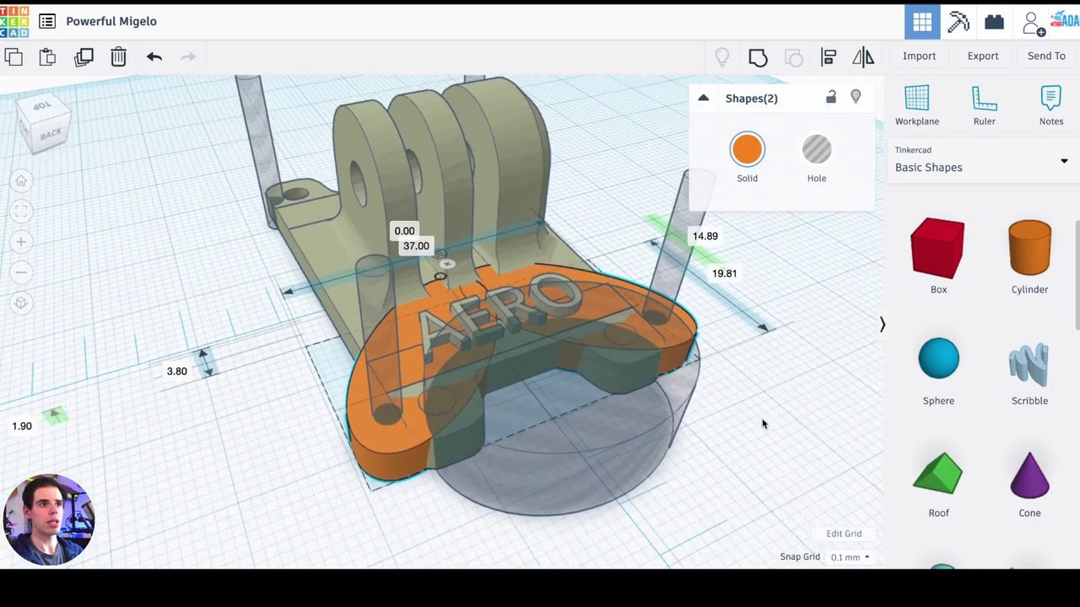
left_click(628, 401, "shift")
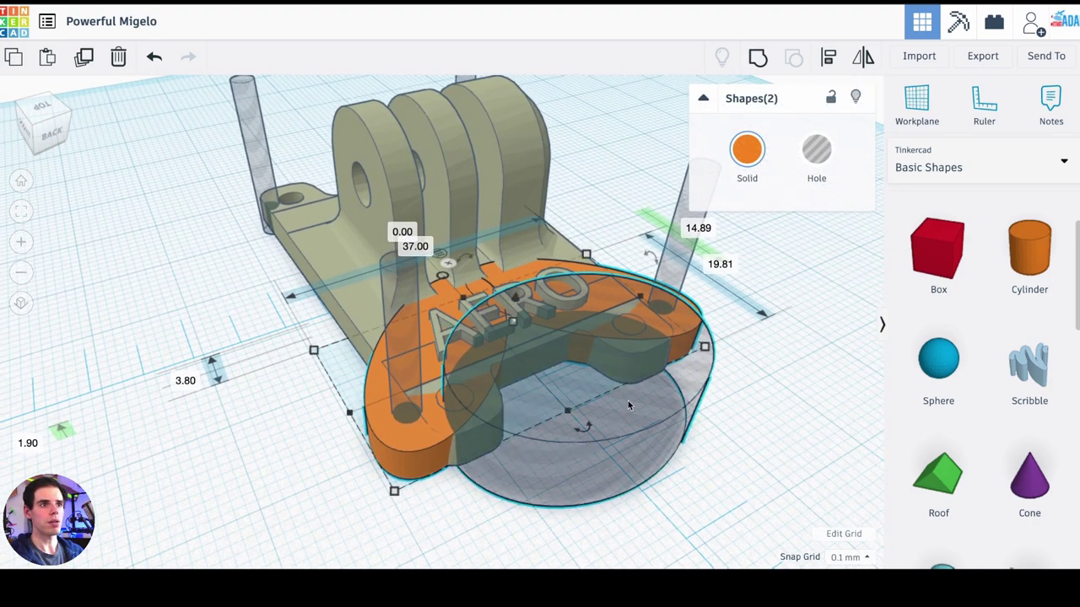
right_click_drag(312, 436, 189, 224)
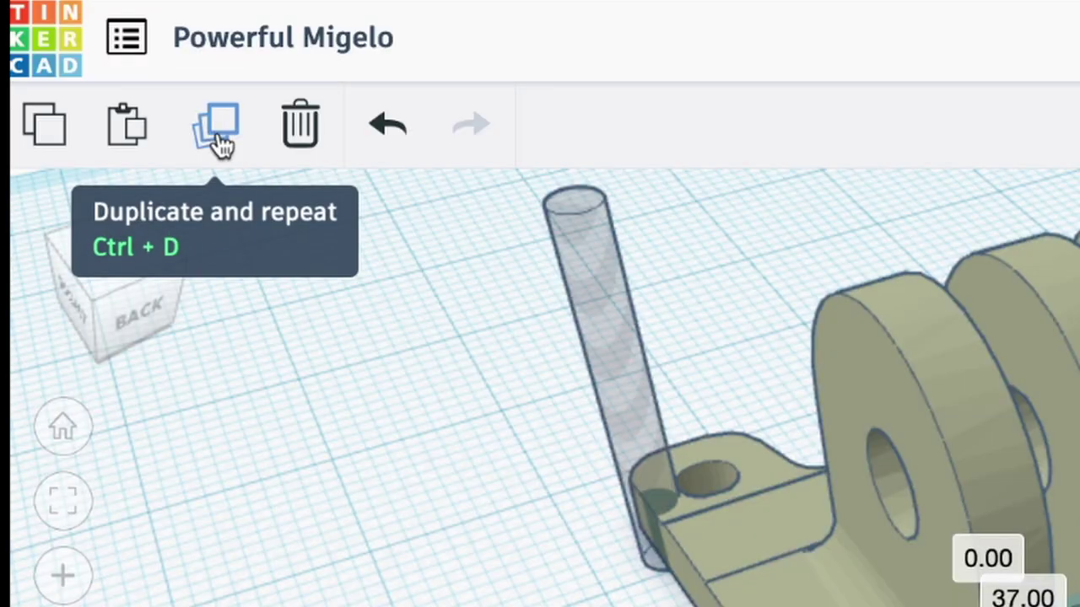
Duplicate the selected tabs and cutout cylinder, and mirror the copies along the mount's length.
left_click(217, 136)
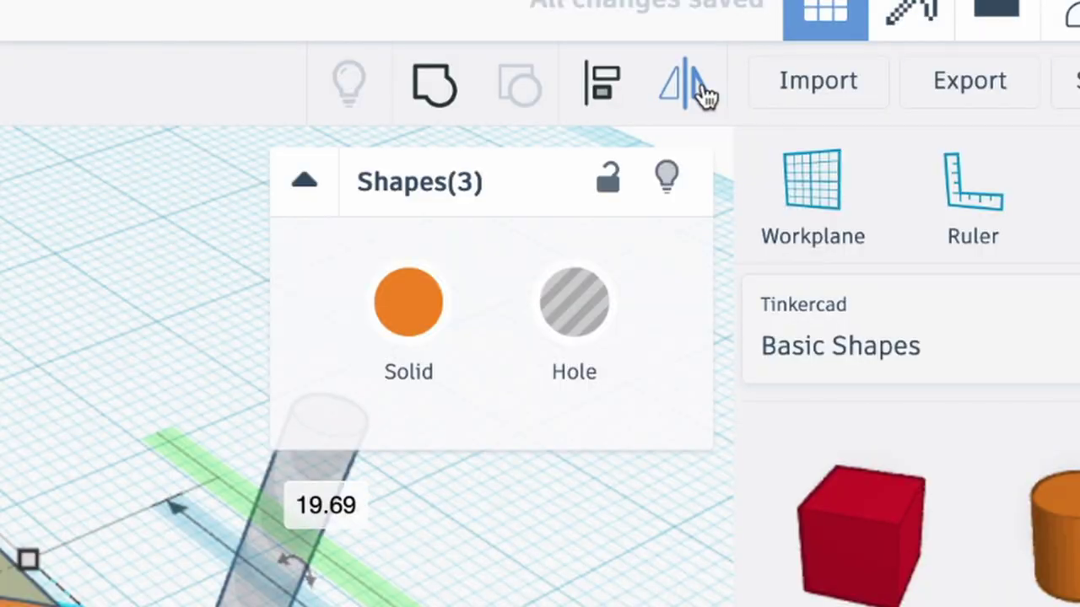
left_click(685, 82)
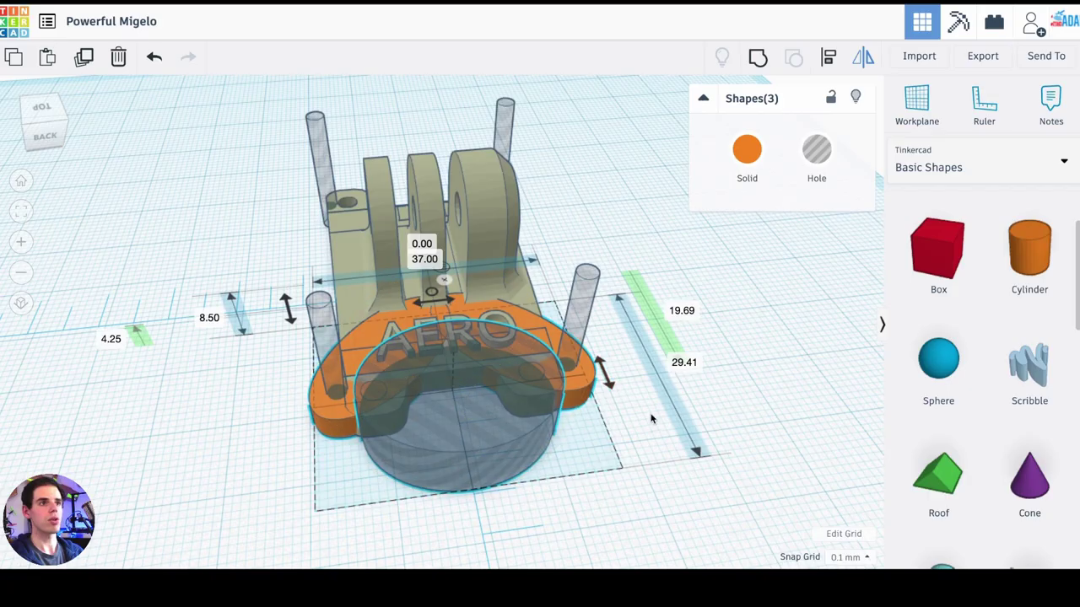
right_click_drag(650, 414, 509, 451)
left_click(510, 451)
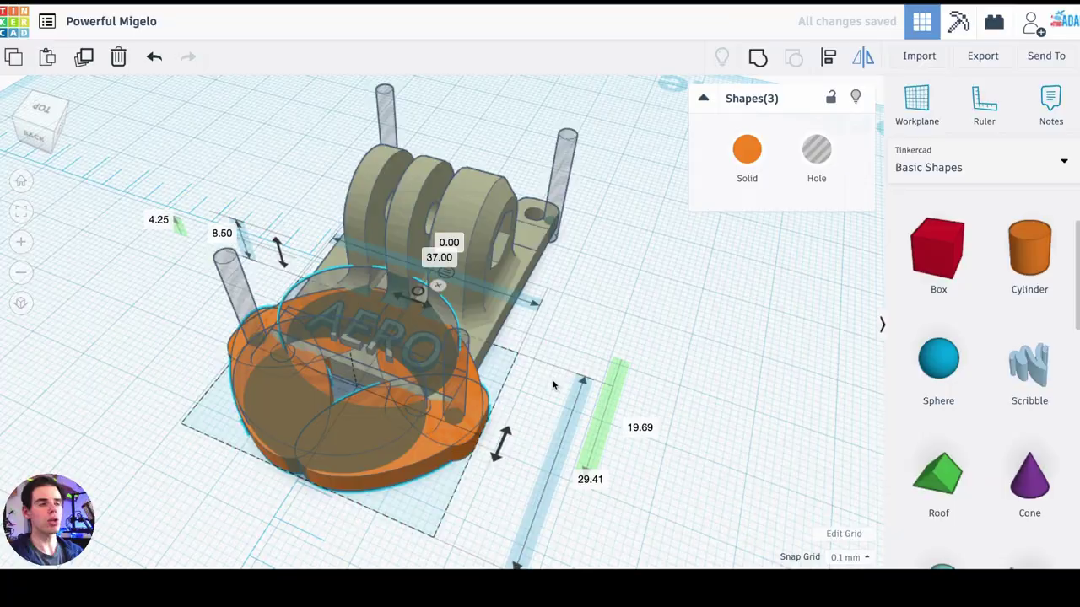
right_click_drag(553, 383, 152, 406)
right_click_drag(475, 409, 443, 453)
key("m")
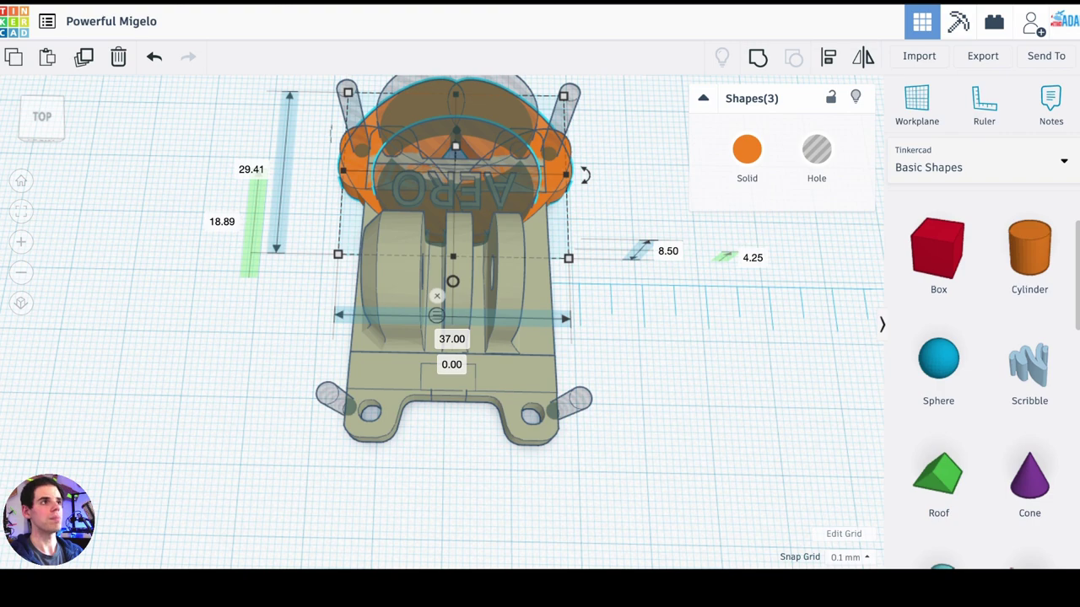
Move the mirrored copies to the opposite end of the base at an offset of -20 mm, then fine-tune it to -21 mm.
left_click(225, 222)
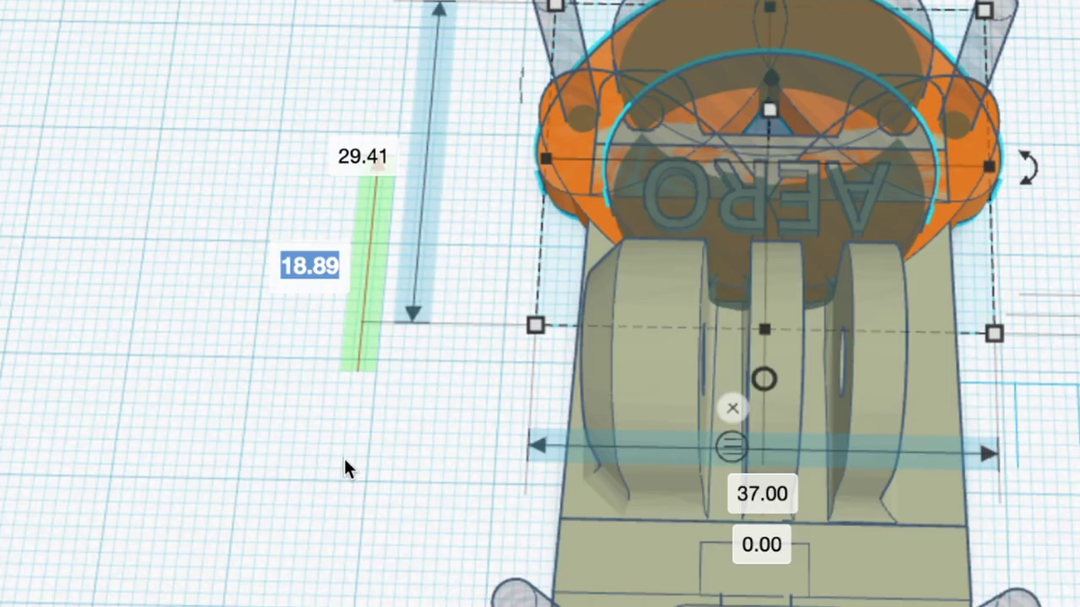
key("Return")
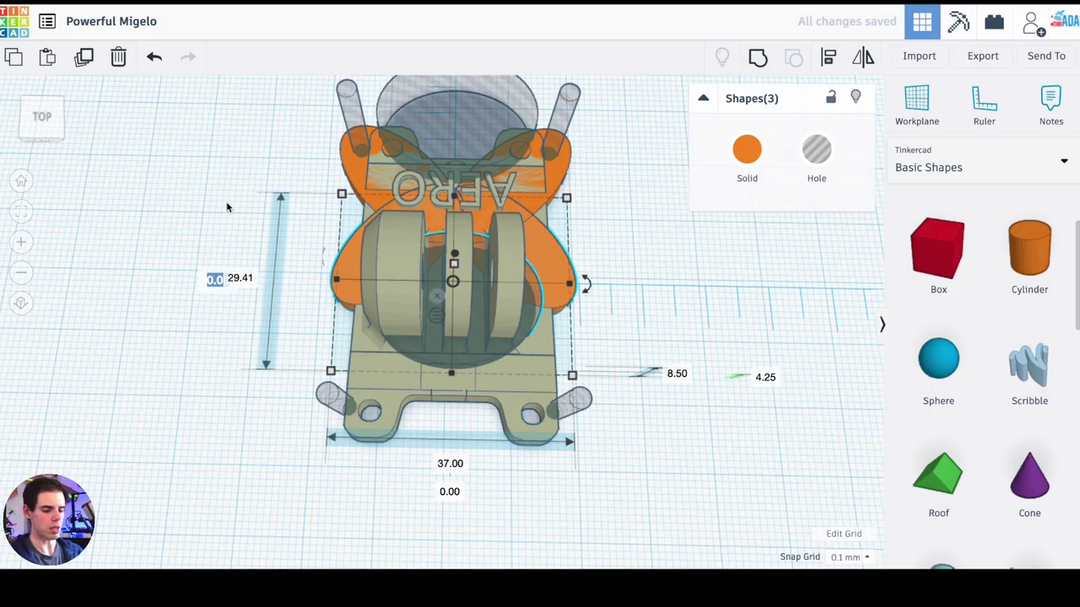
type("-20")
key("Return")
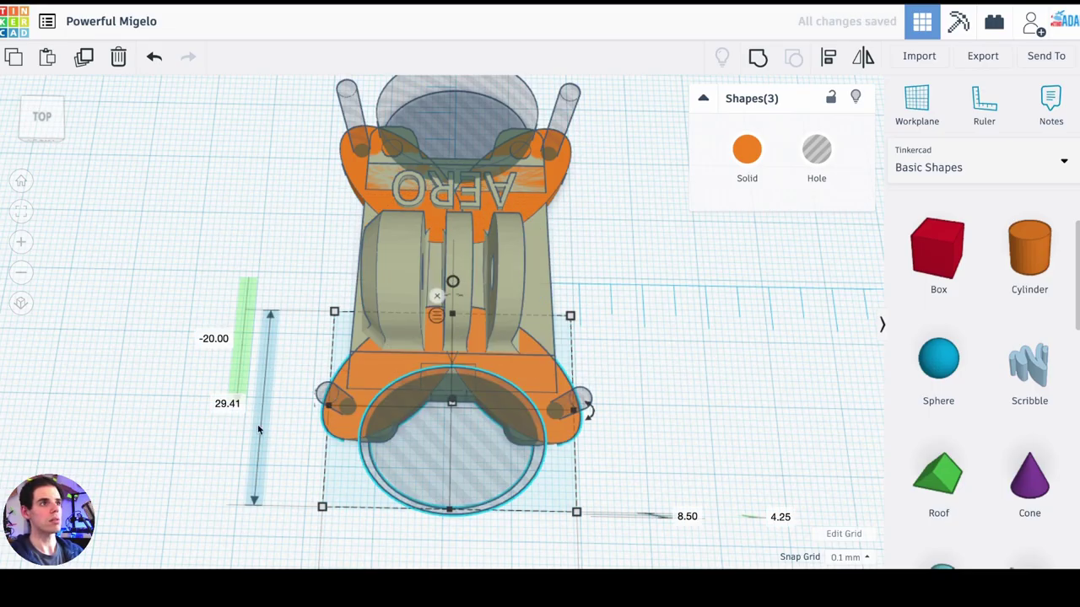
right_click_drag(711, 427, 746, 375)
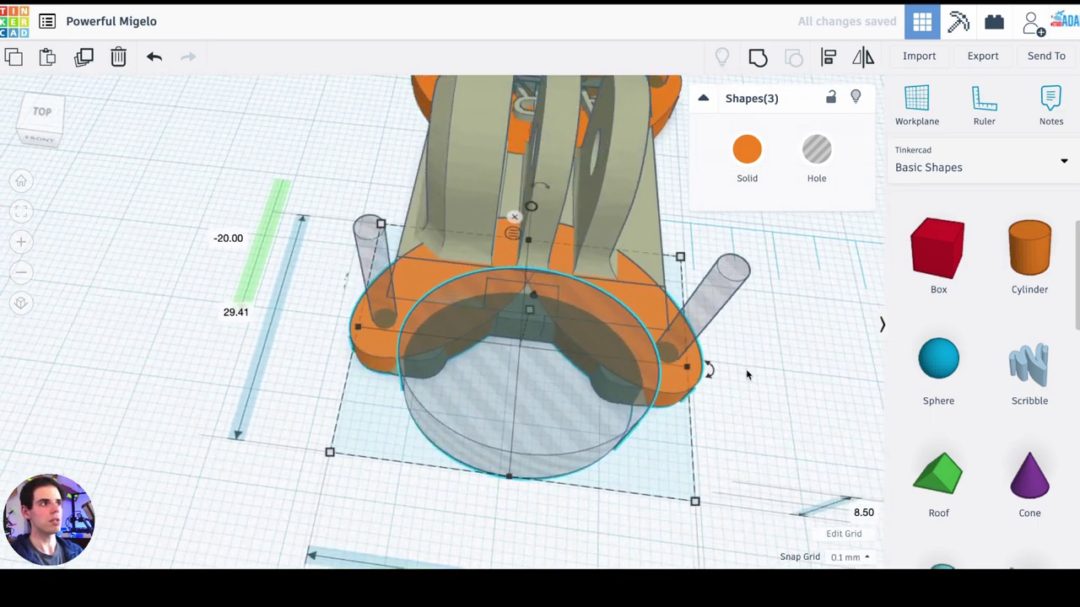
right_click_drag(221, 267, 596, 264)
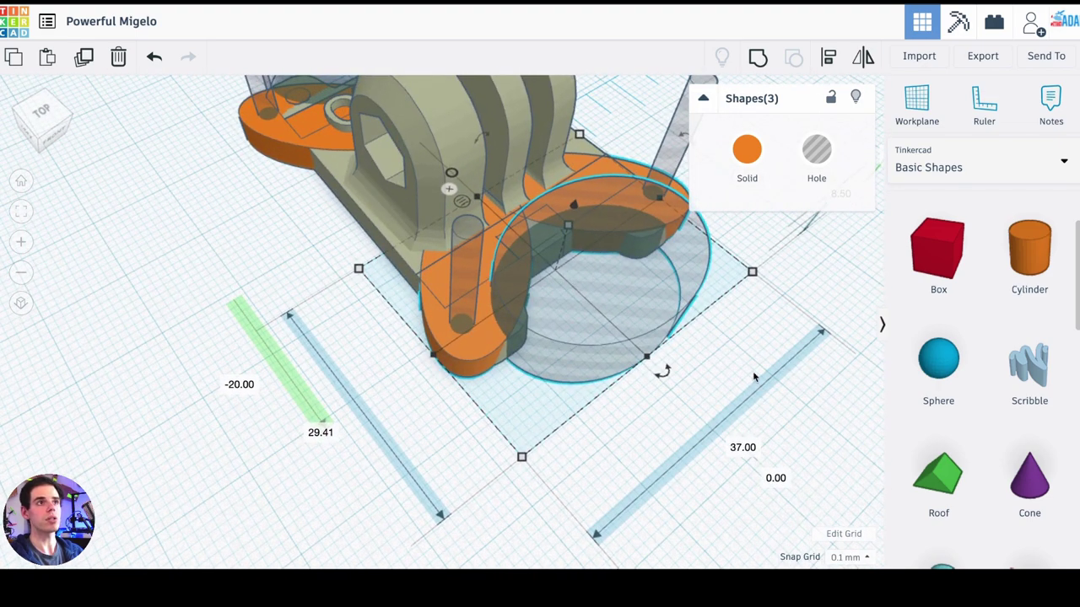
right_click_drag(755, 377, 685, 376)
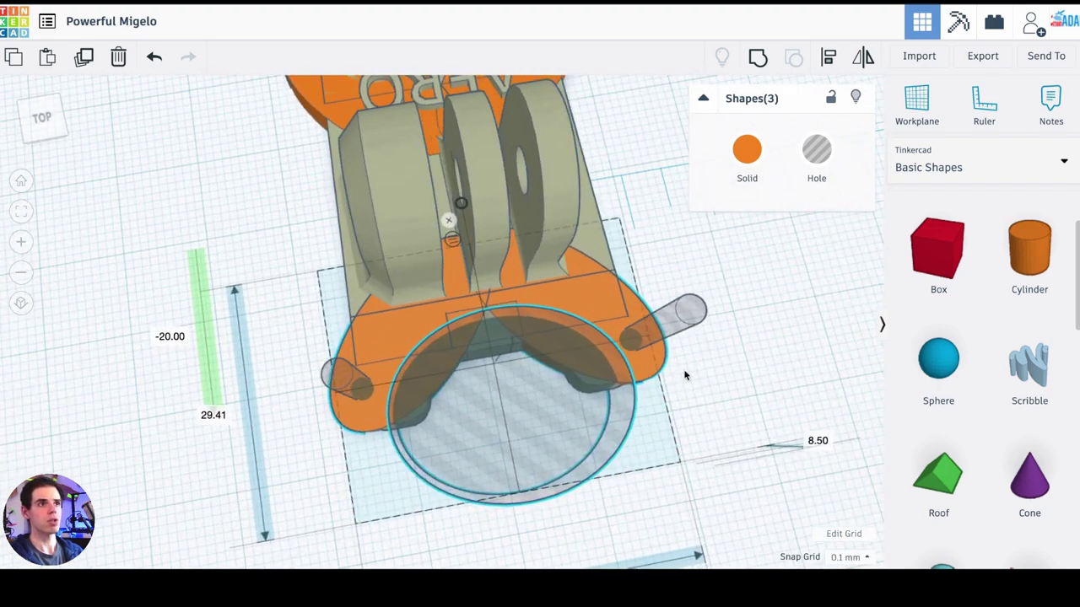
right_click_drag(757, 396, 773, 336)
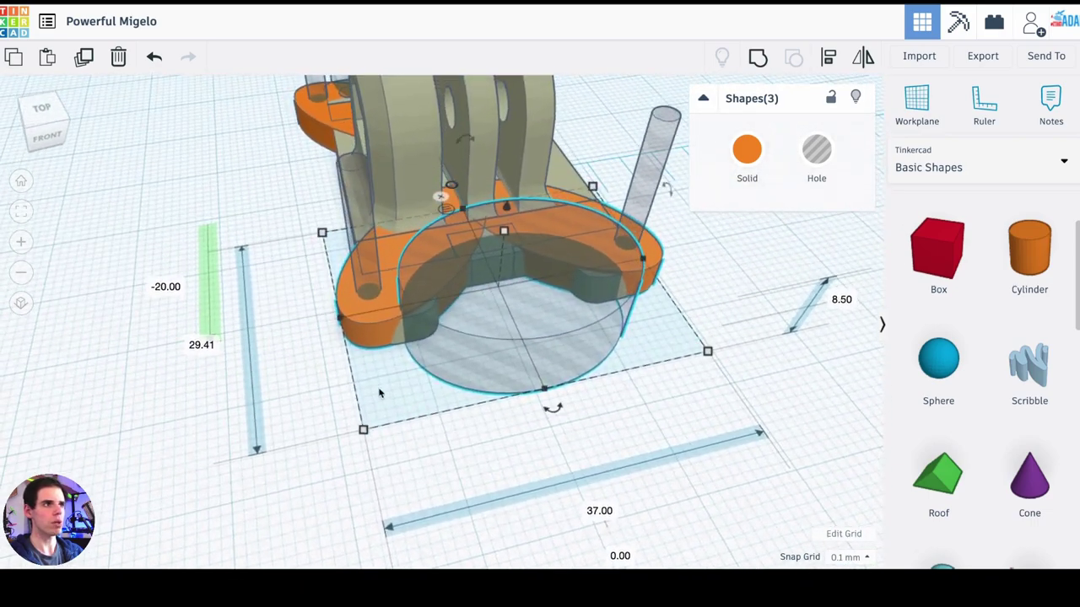
right_click_drag(675, 437, 619, 461)
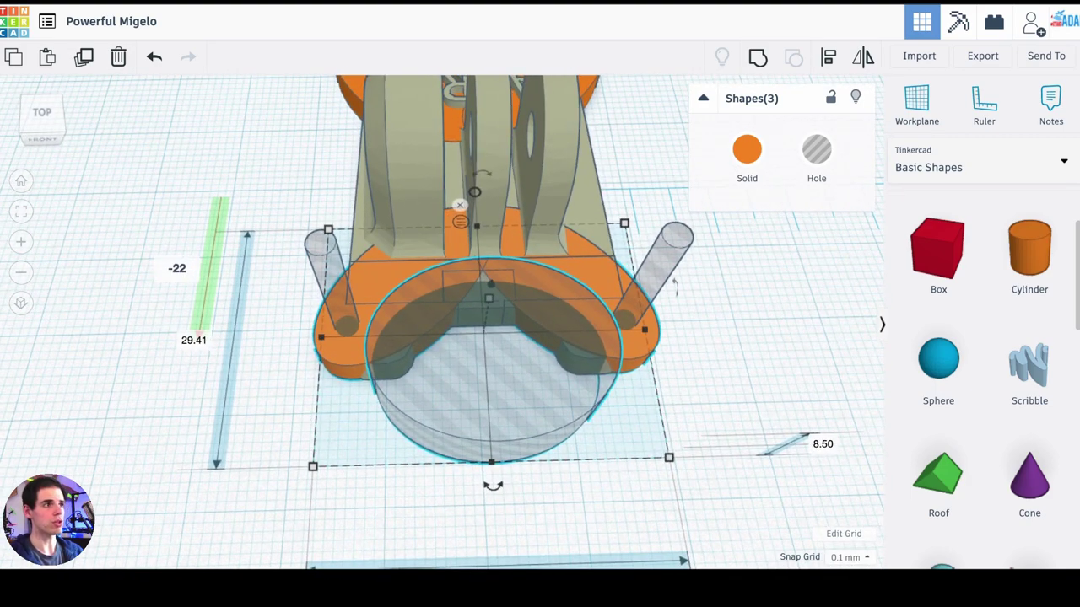
key("Return")
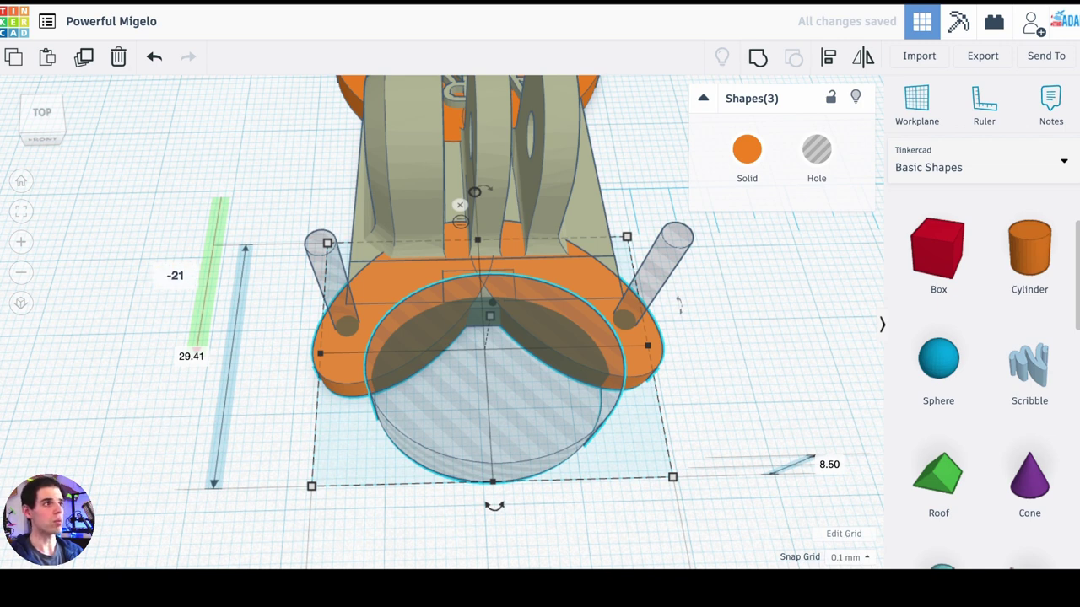
key("Return")
Widen the copied cutout cylinder to about 27 mm by stretching both of its sides.
left_click(360, 419)
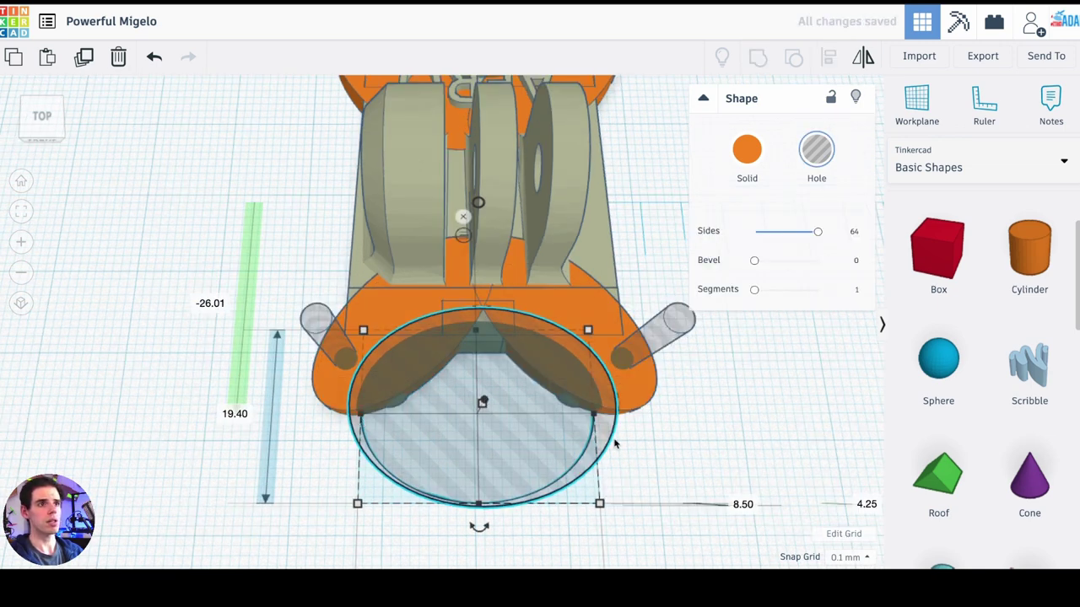
right_click_drag(615, 444, 543, 397)
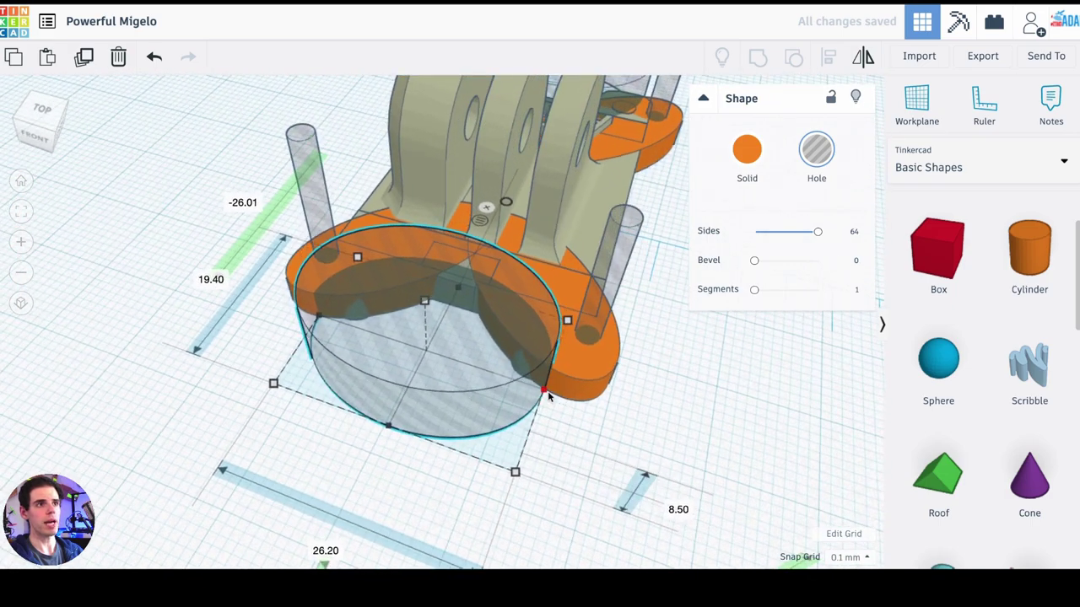
left_click_drag(549, 396, 552, 398)
right_click_drag(483, 489, 363, 444)
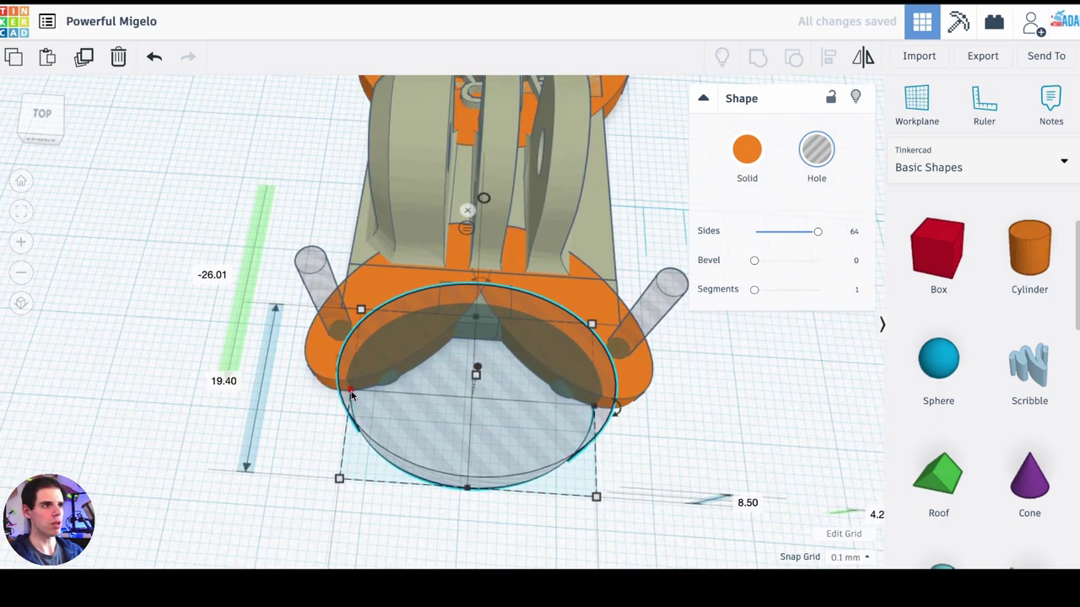
left_click_drag(348, 394, 351, 399)
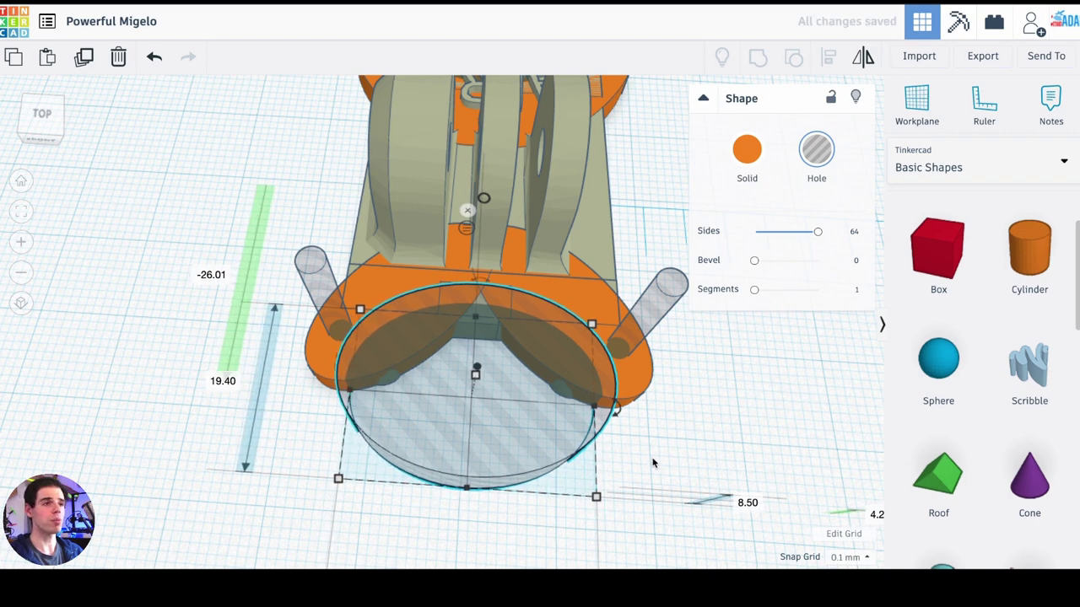
Add a 20 mm box hole beside the base, near the raised AERO lettering.
right_click_drag(652, 462, 361, 463)
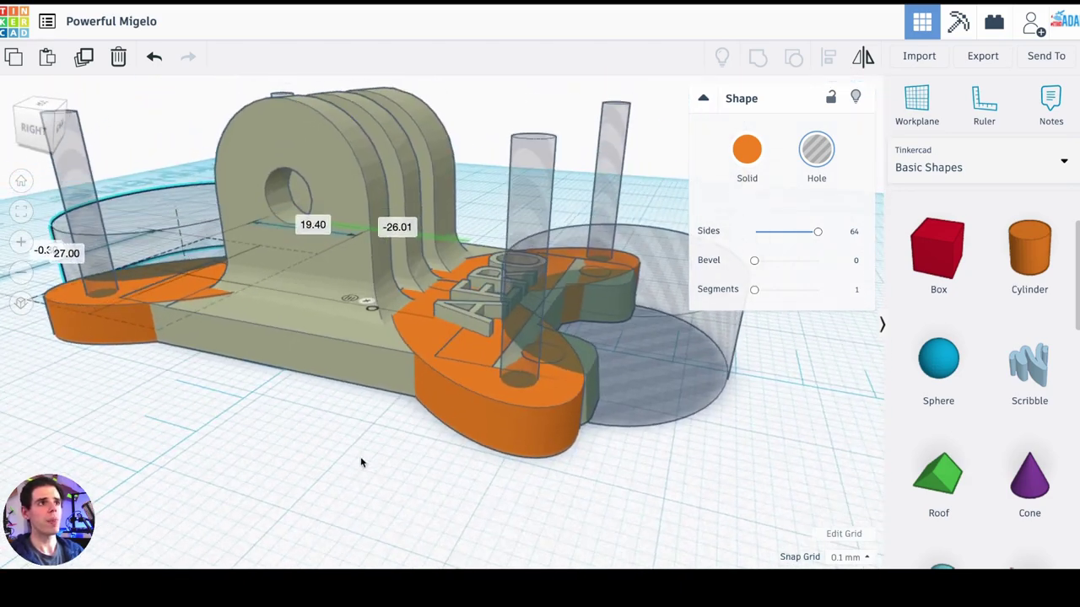
scroll(367, 468, "up", 5)
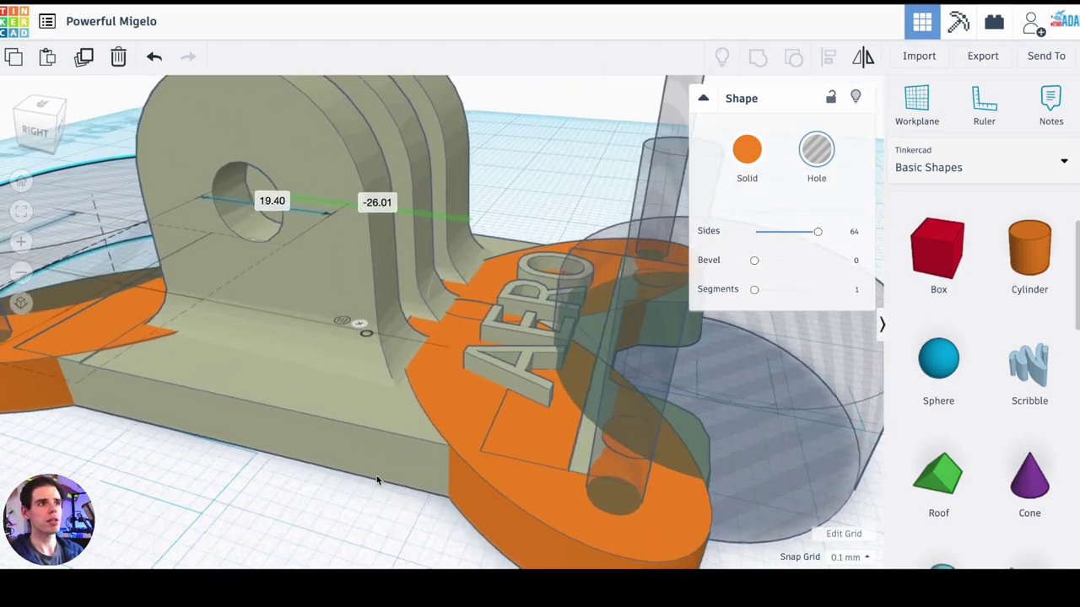
scroll(376, 475, "down", 2)
right_click_drag(368, 465, 519, 255)
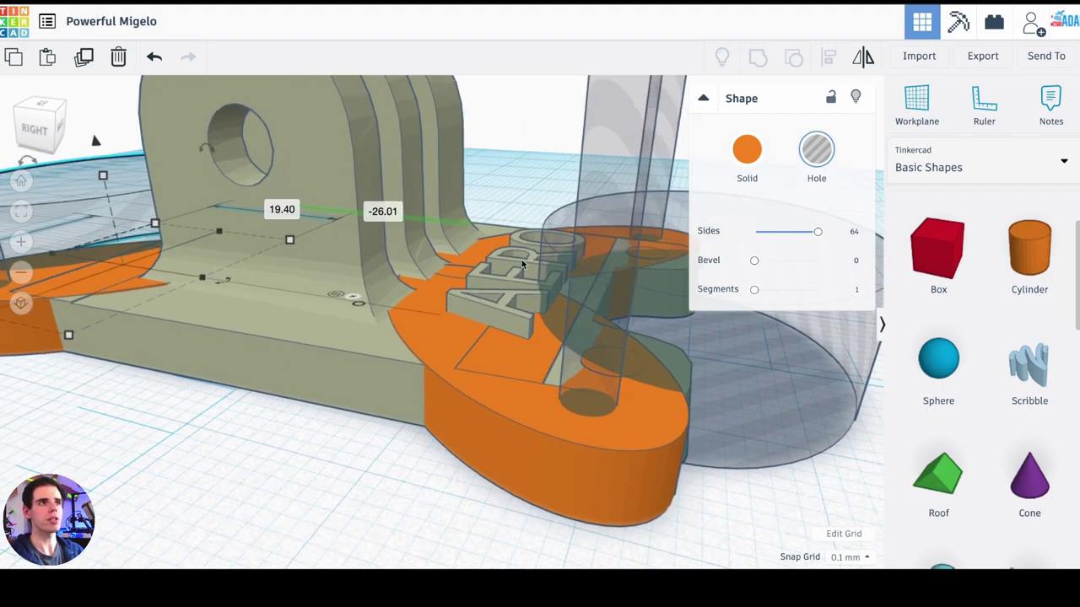
right_click_drag(542, 255, 607, 179)
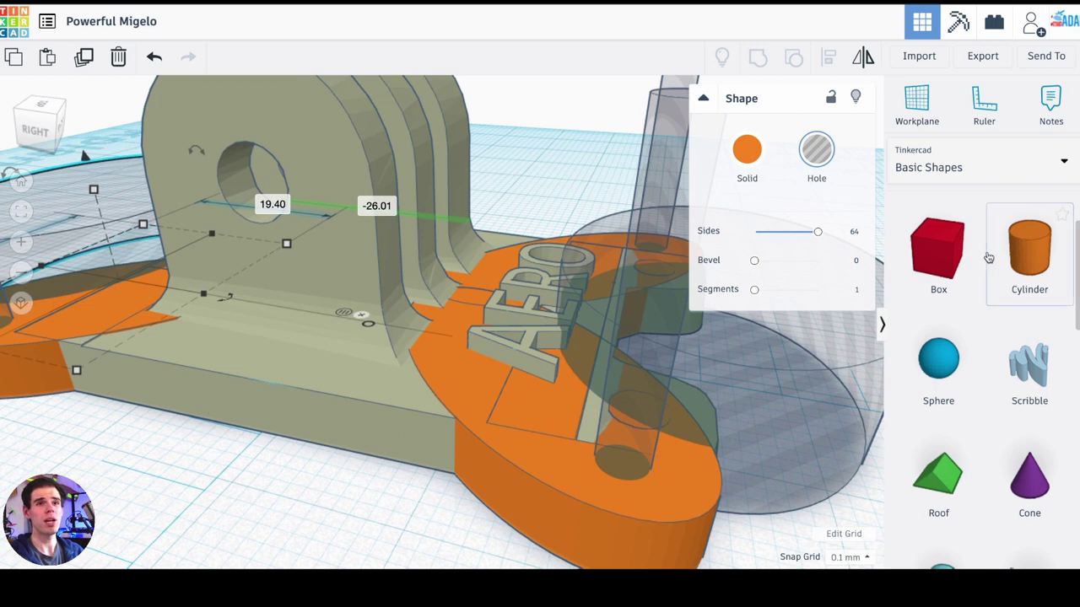
scroll(960, 263, "up", 2)
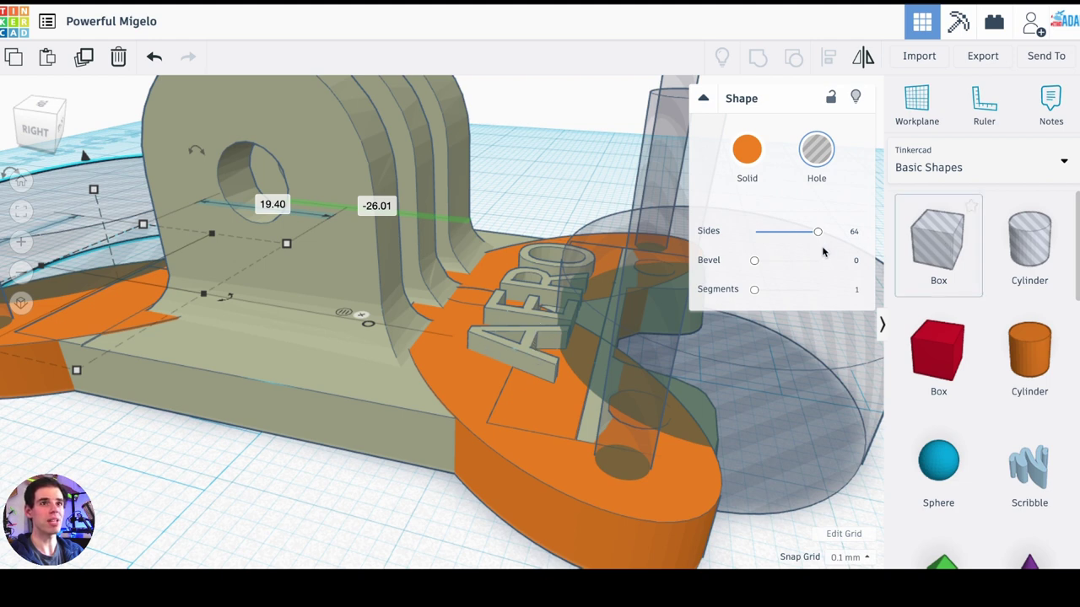
left_click_drag(823, 252, 417, 390)
scroll(528, 492, "down", 5)
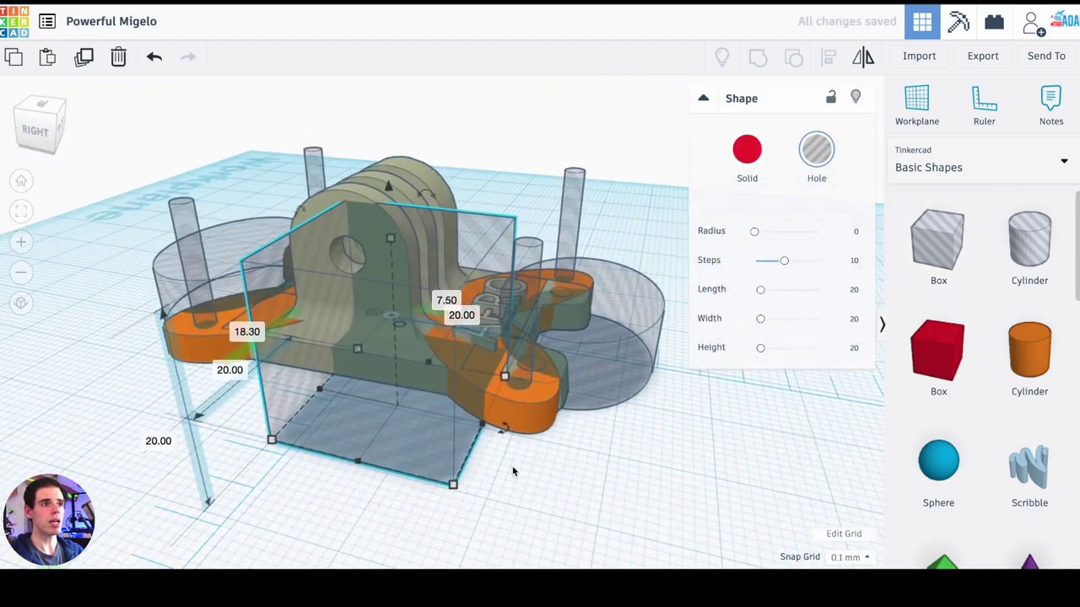
Reduce the box hole's height to about 4.7 mm and raise it off the workplane.
mouse_move(512, 471)
right_mouse_down()
mouse_move(501, 458)
mouse_move(528, 469)
right_mouse_up()
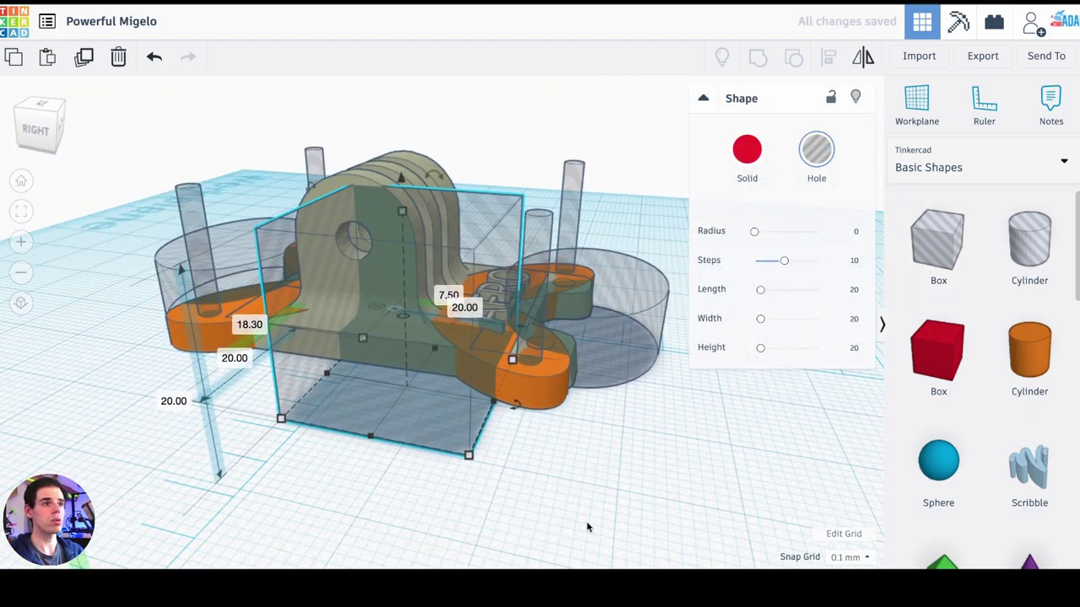
right_click_drag(588, 527, 504, 239)
left_click_drag(450, 199, 453, 276)
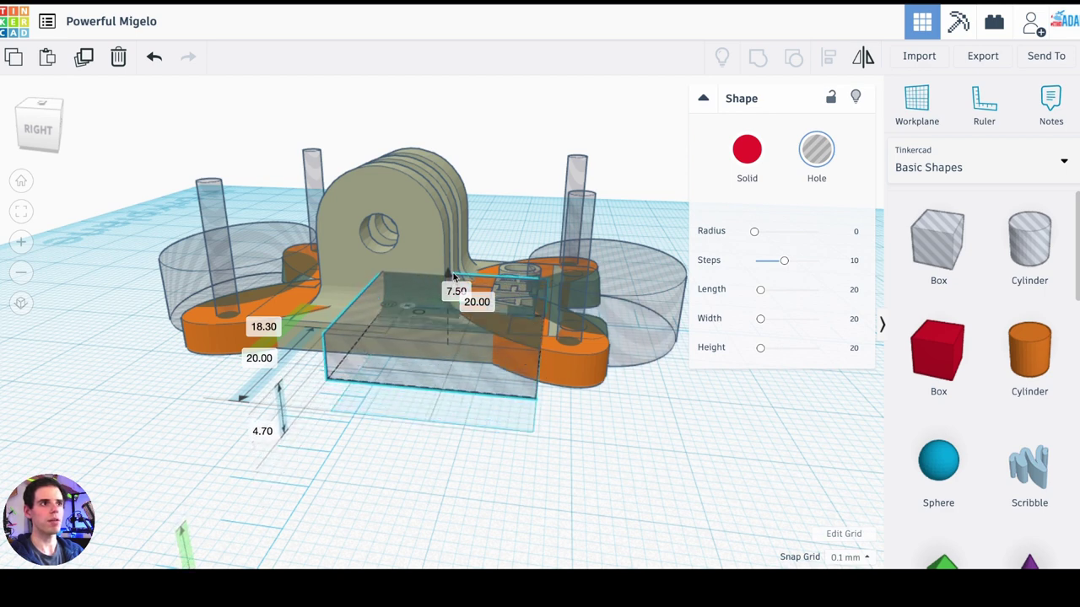
scroll(509, 409, "up", 5)
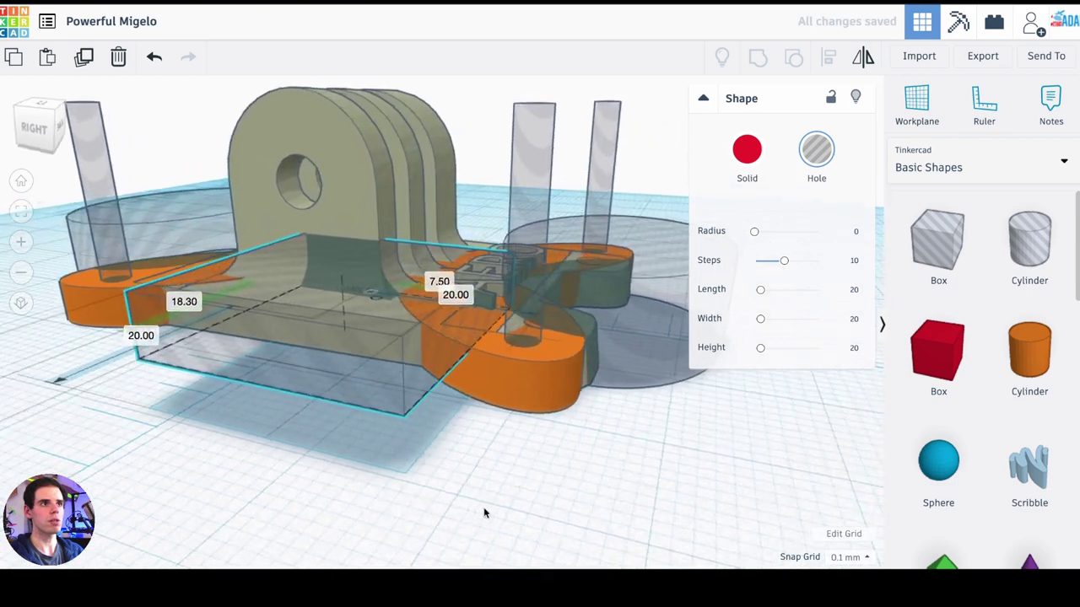
Narrow the box hole to about 9.2 mm and place it over the raised AERO lettering.
right_click_drag(484, 513, 509, 528)
left_click_drag(555, 454, 416, 431)
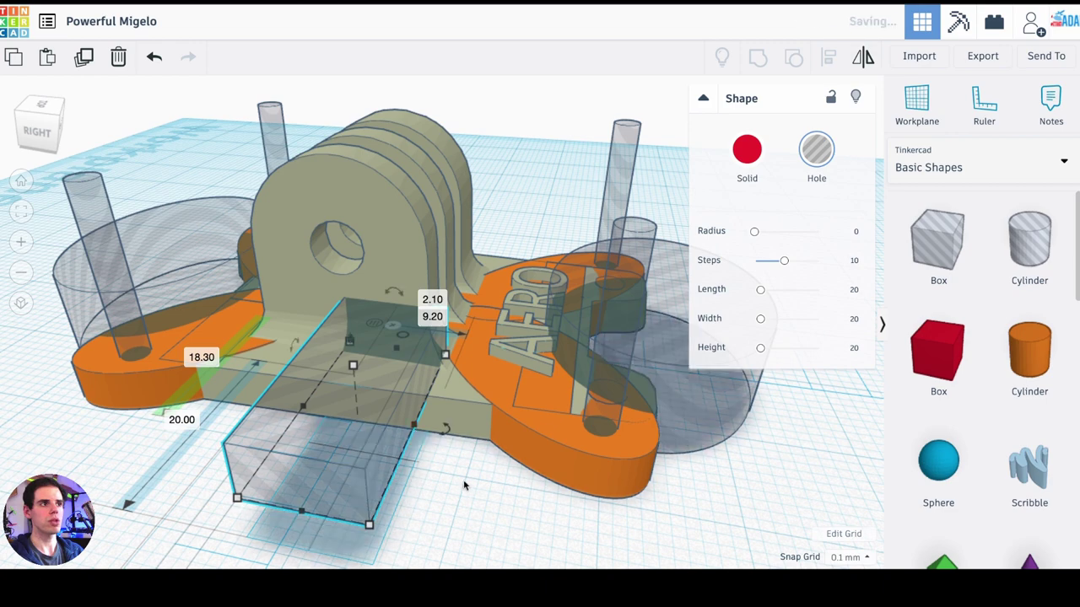
right_click_drag(465, 484, 467, 496)
left_click_drag(411, 498, 578, 352)
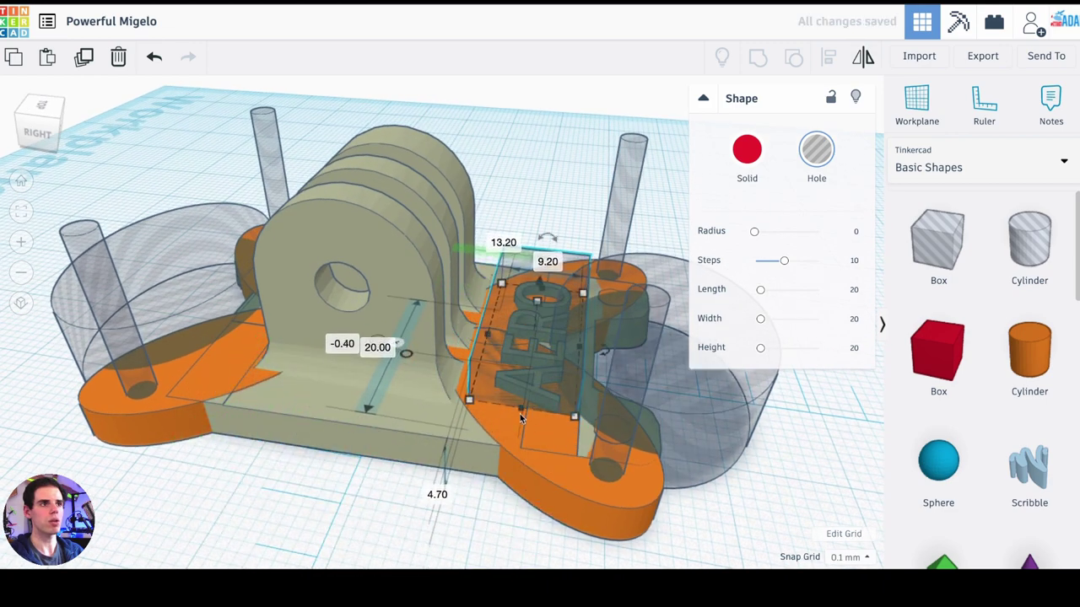
Lengthen the box hole to 22.2 mm so it covers the AERO lettering, and fine-tune its elevation above the workplane.
left_click_drag(520, 412, 511, 391)
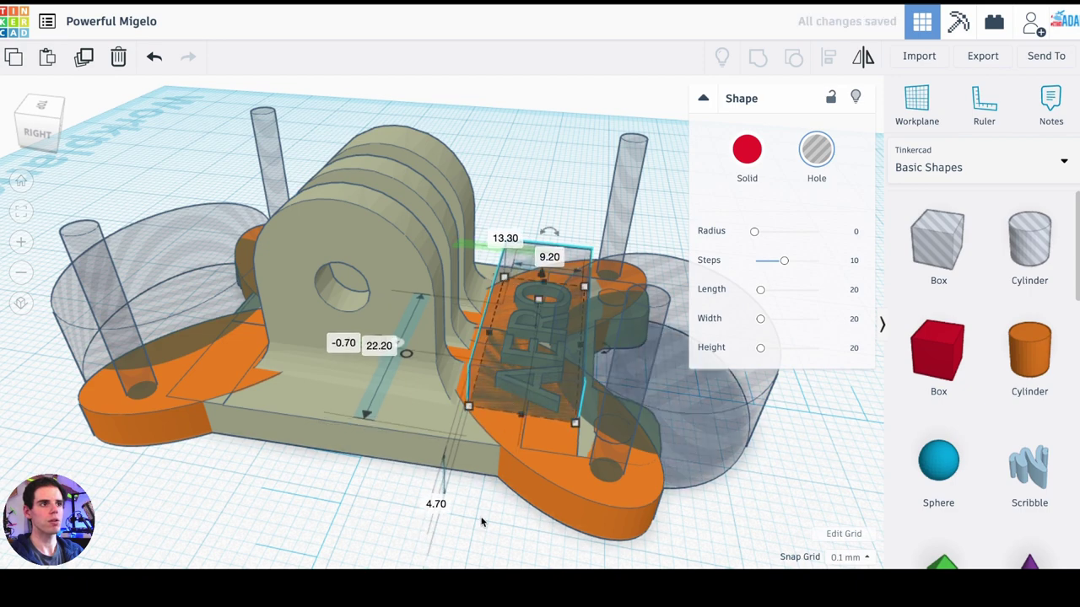
right_click_drag(481, 523, 380, 410)
right_click_drag(467, 432, 493, 455)
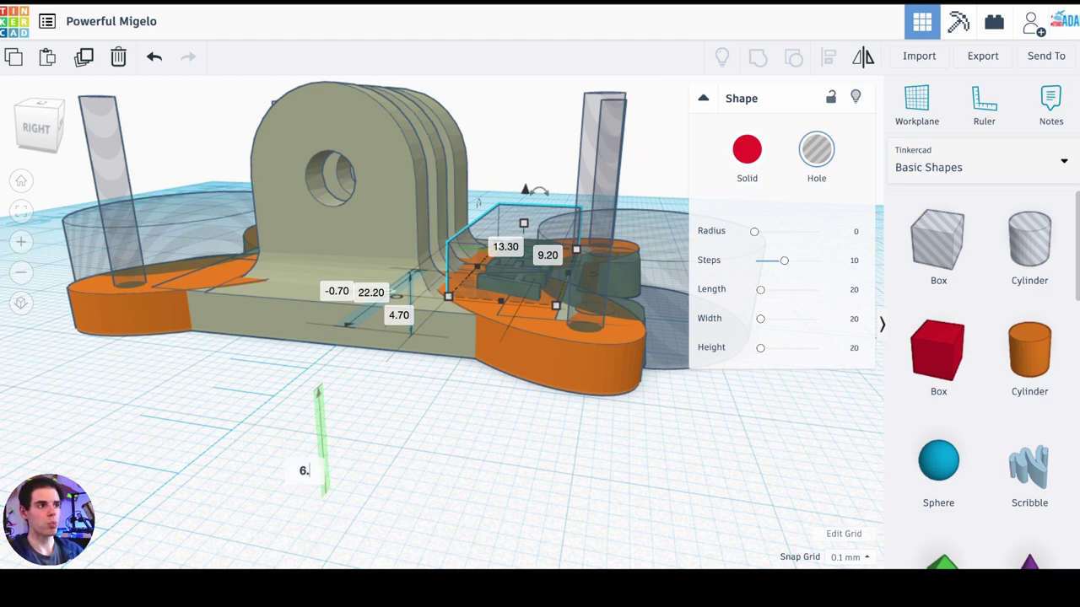
right_click_drag(584, 482, 634, 501)
Try grouping the base with the box hole to cut off the raised AERO lettering, and inspect the cut surface.
left_click(423, 338)
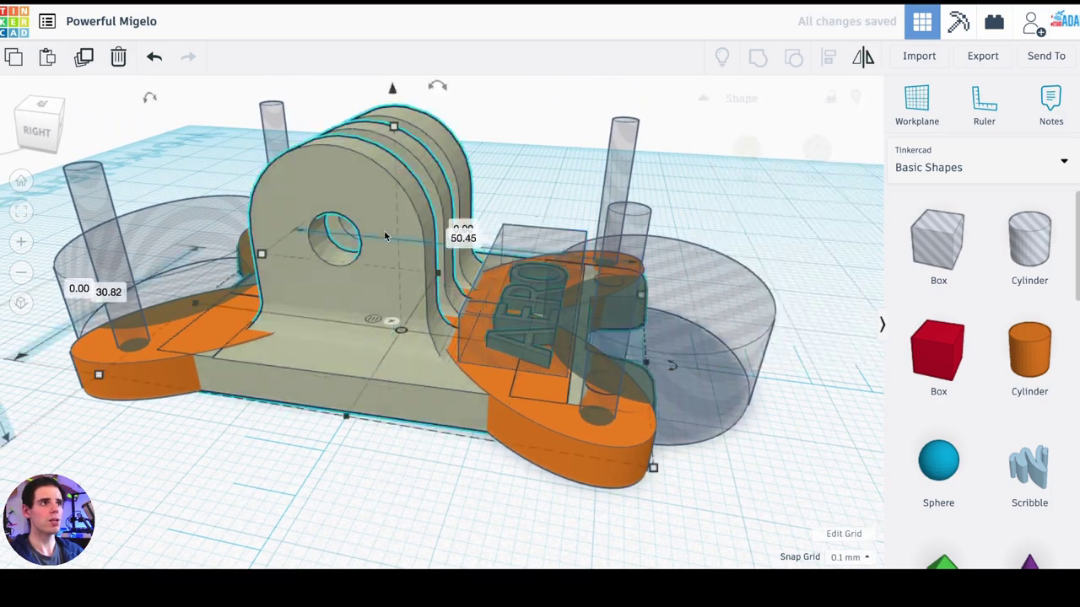
left_click(477, 325, "shift")
left_click(758, 58)
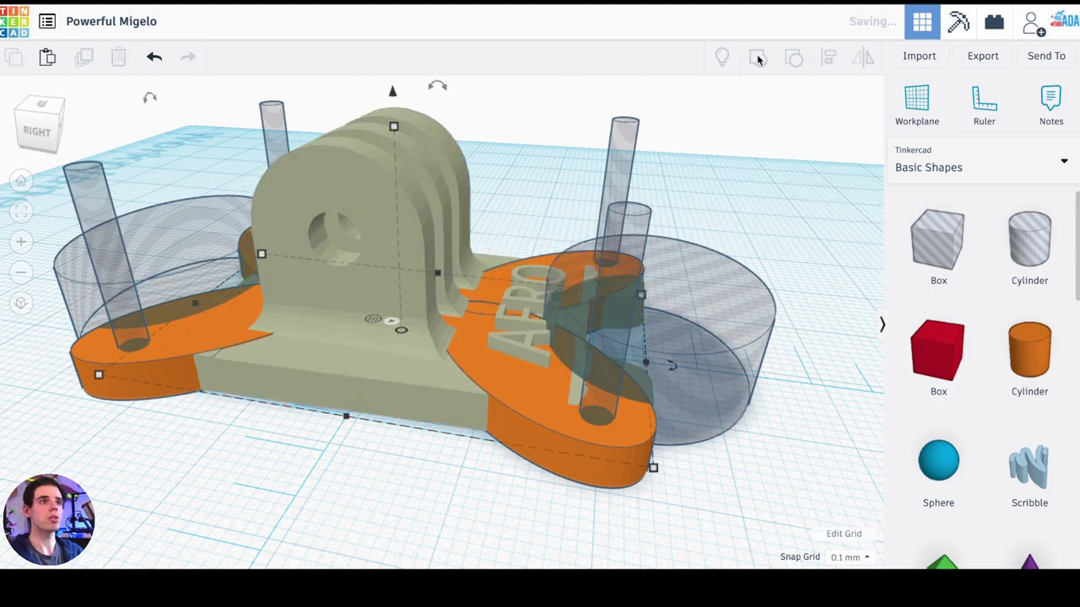
right_click_drag(533, 178, 533, 212)
scroll(613, 249, "up", 3)
right_click_drag(613, 247, 507, 487)
right_click_drag(510, 228, 603, 377)
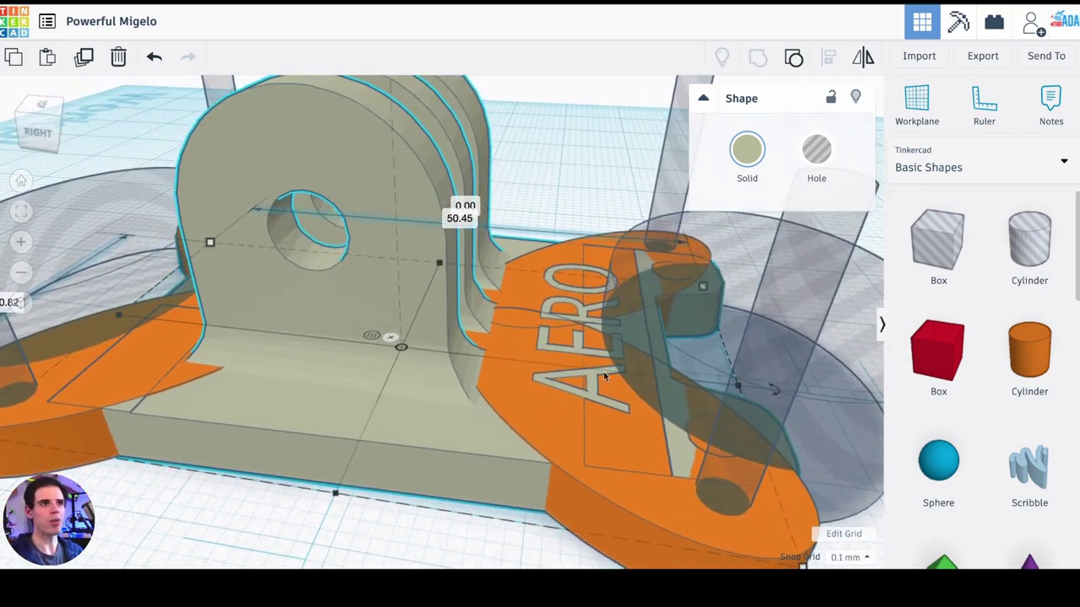
right_click_drag(547, 229, 636, 300)
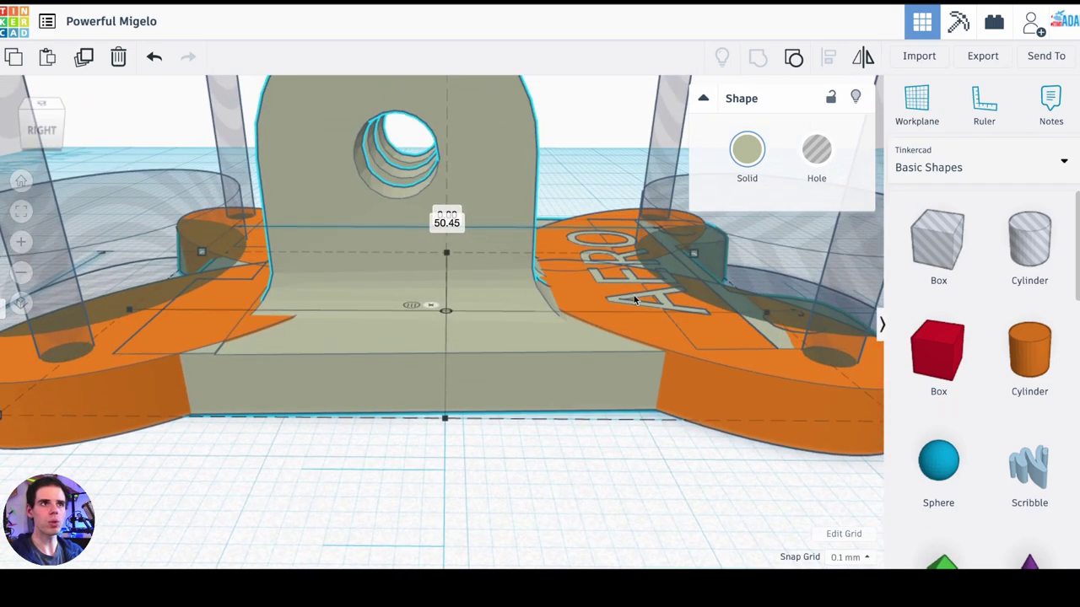
right_click_drag(610, 427, 592, 349)
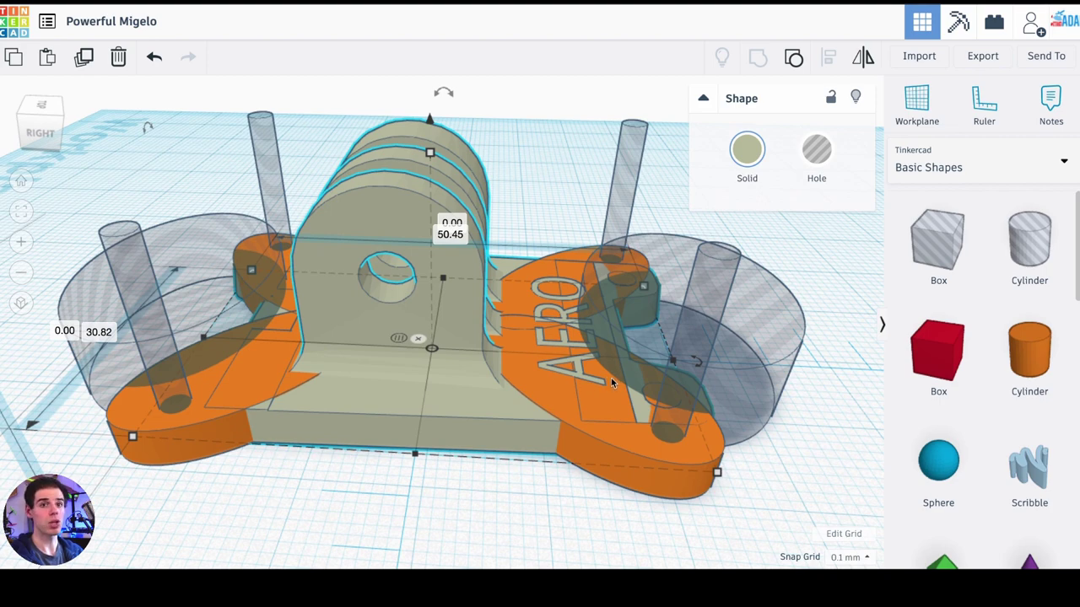
scroll(611, 378, "down", 5)
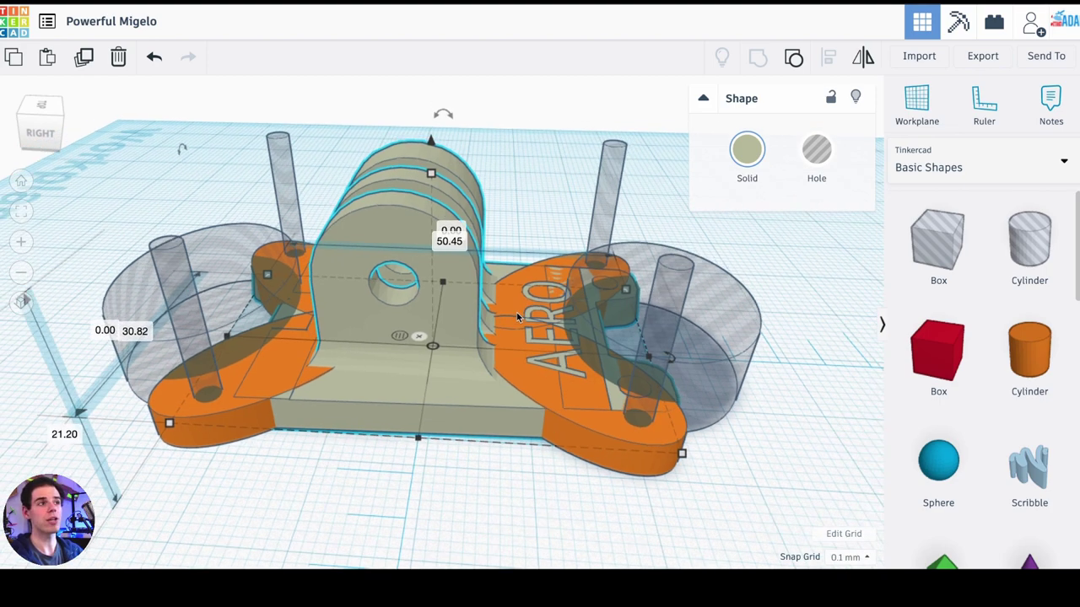
right_click_drag(551, 455, 572, 453)
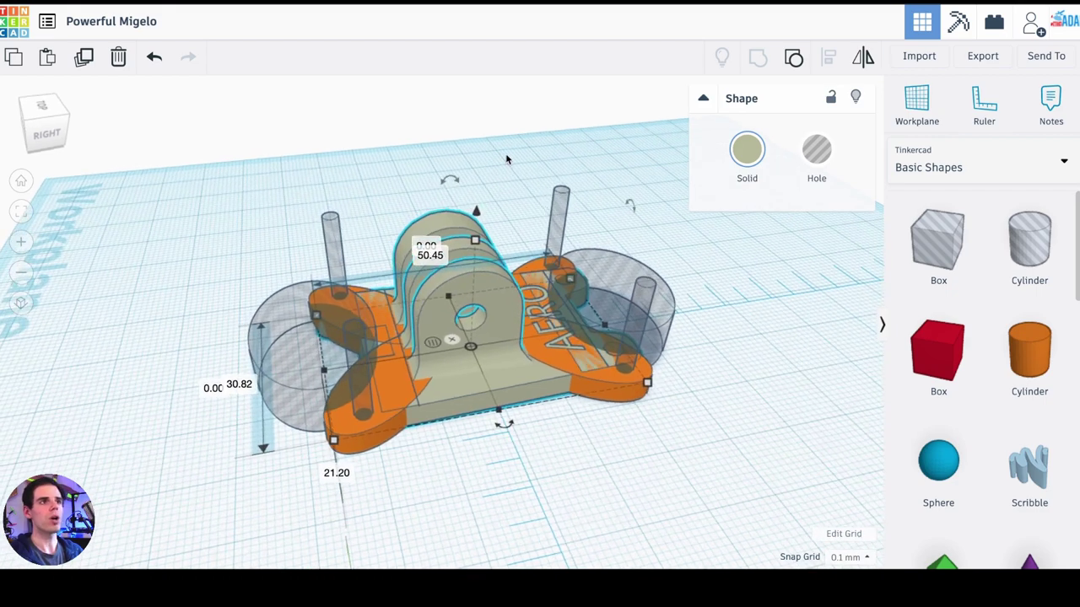
right_click_drag(506, 158, 397, 182)
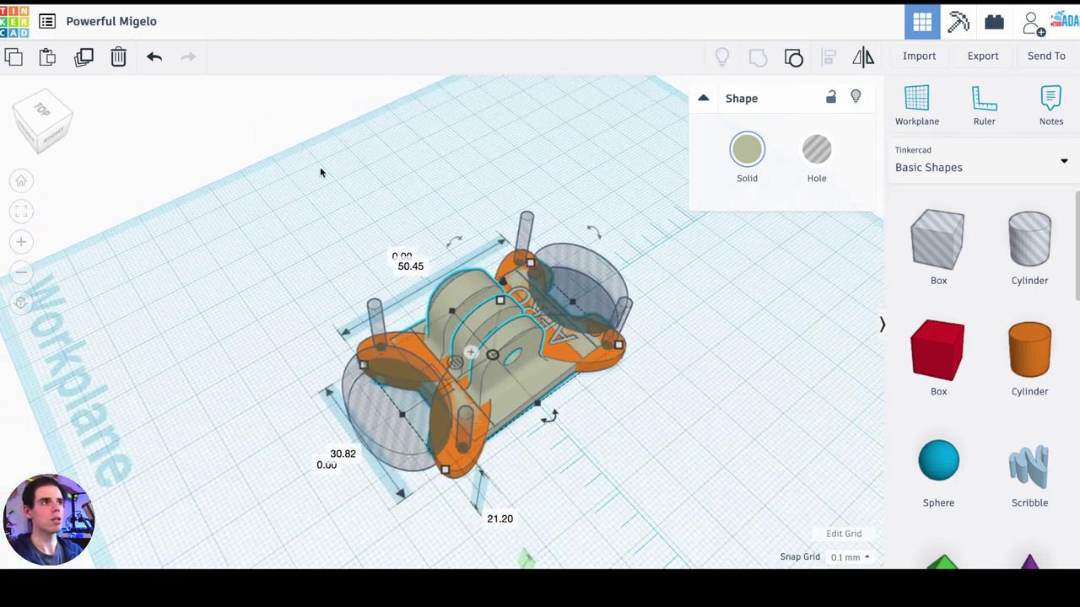
Try grouping the base, tabs and all hole shapes into one part, inspect the lettering area, and ungroup them again.
left_click_drag(609, 453, 692, 518)
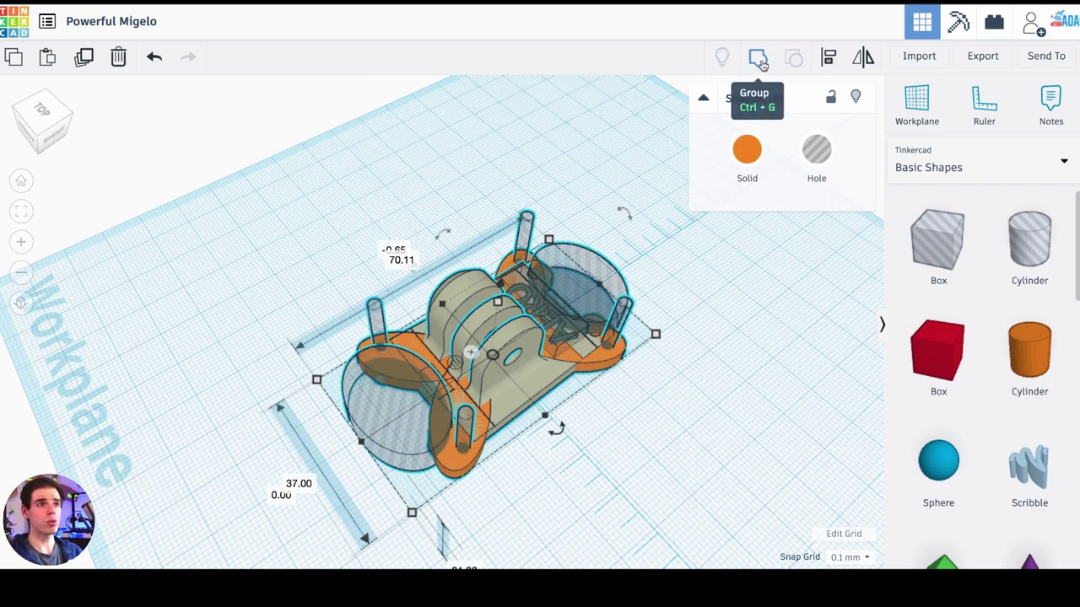
left_click(758, 57)
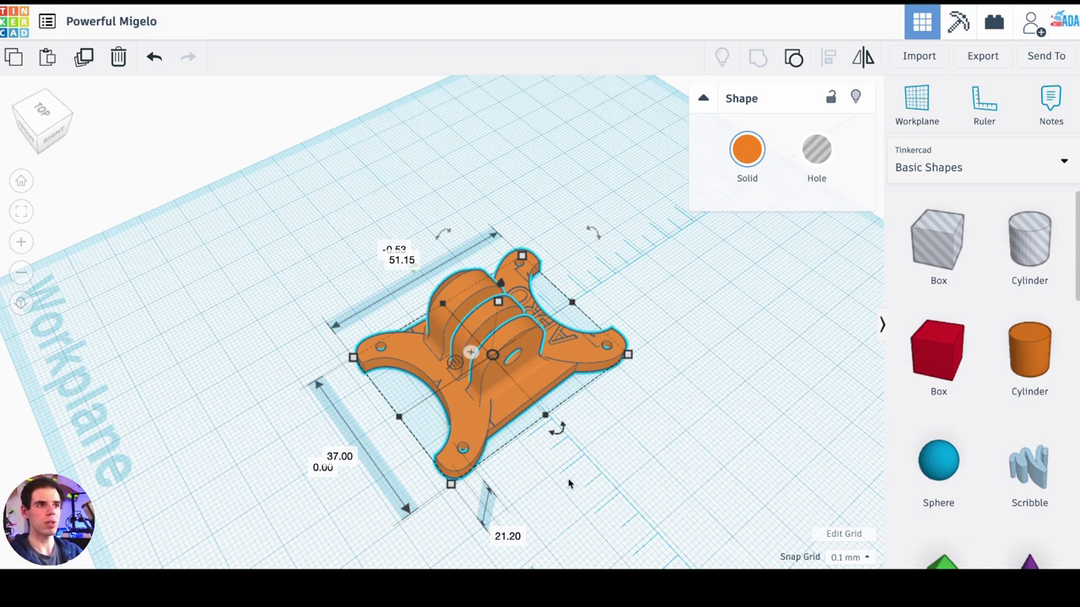
right_click_drag(567, 475, 570, 327)
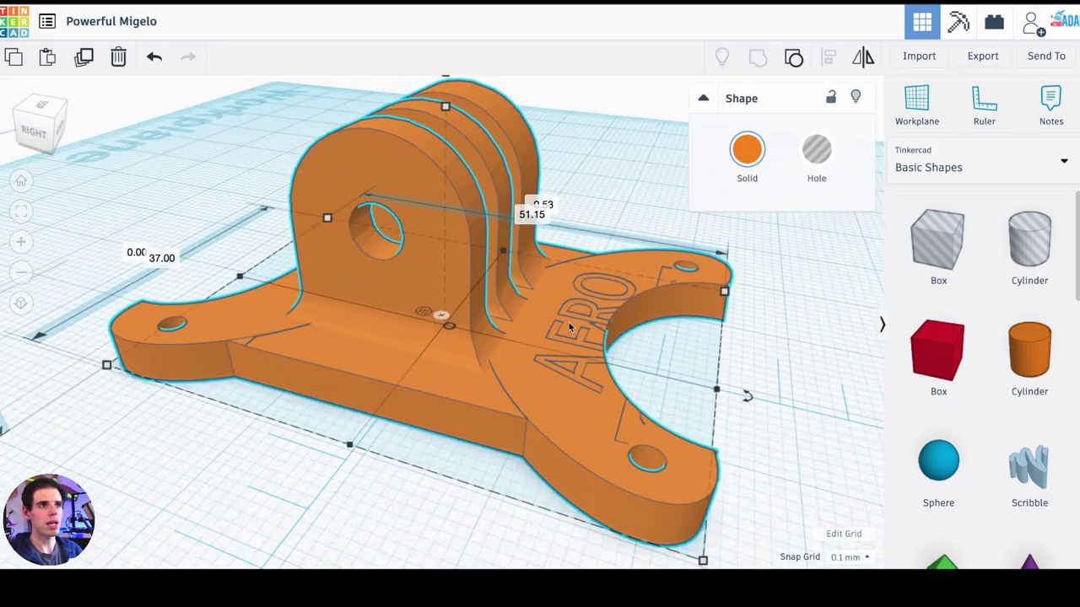
left_click(793, 59)
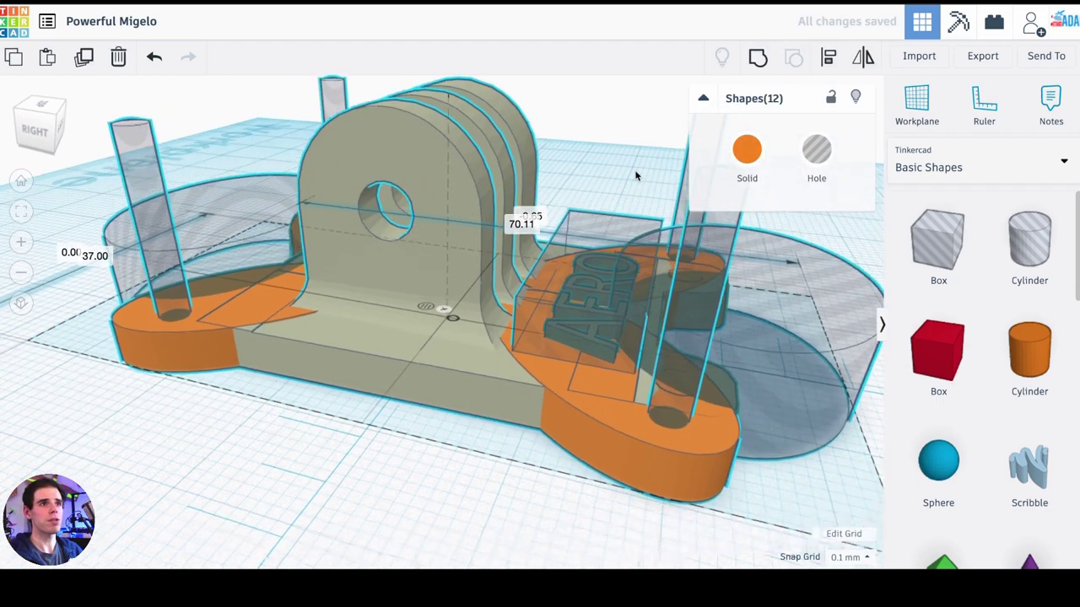
Select only the box hole over the lettering and set its elevation above the workplane to 6 mm.
right_click_drag(608, 323, 604, 287)
left_click(618, 160)
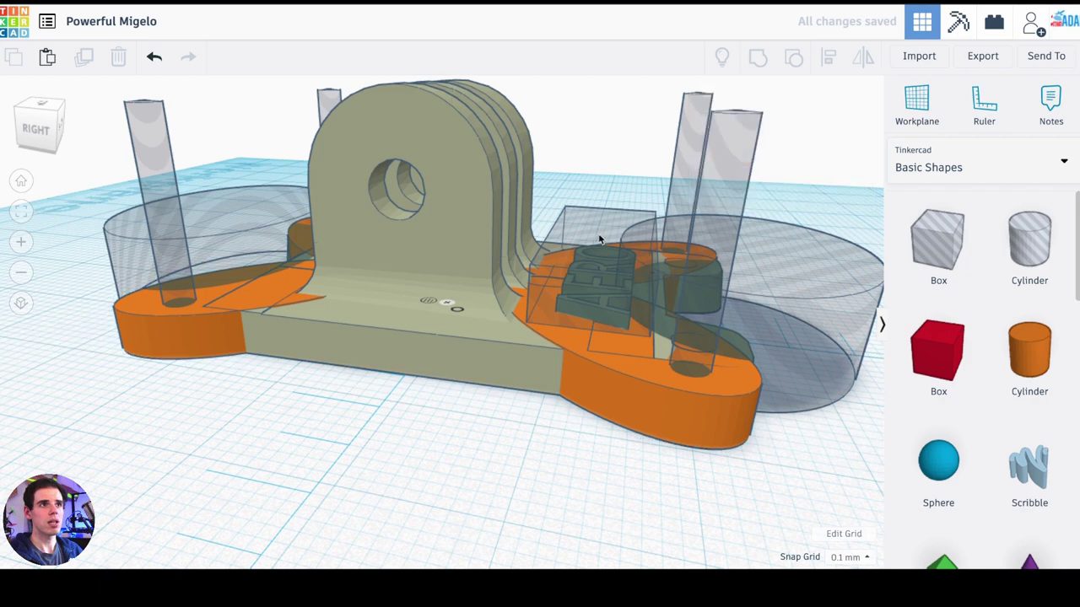
left_click(599, 240)
right_click_drag(609, 179, 616, 140)
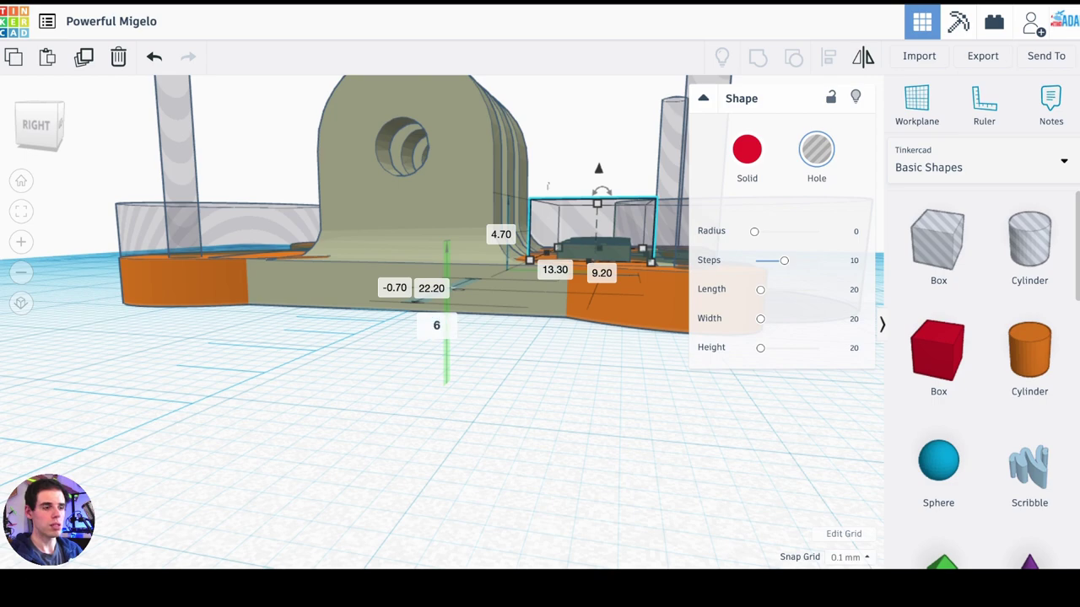
key("Return")
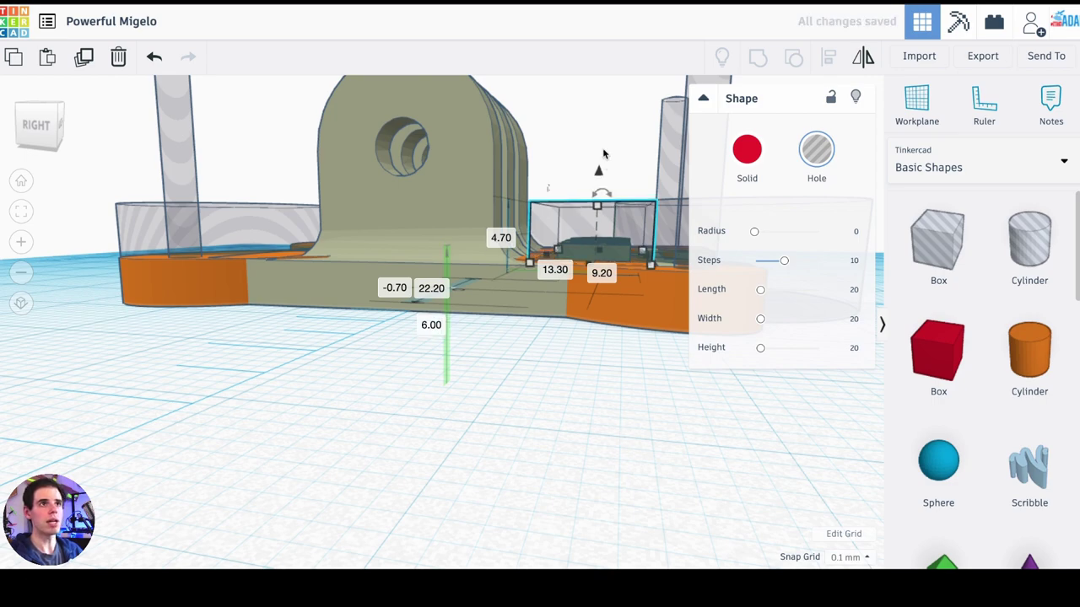
scroll(529, 190, "down", 5)
scroll(597, 201, "up", 5)
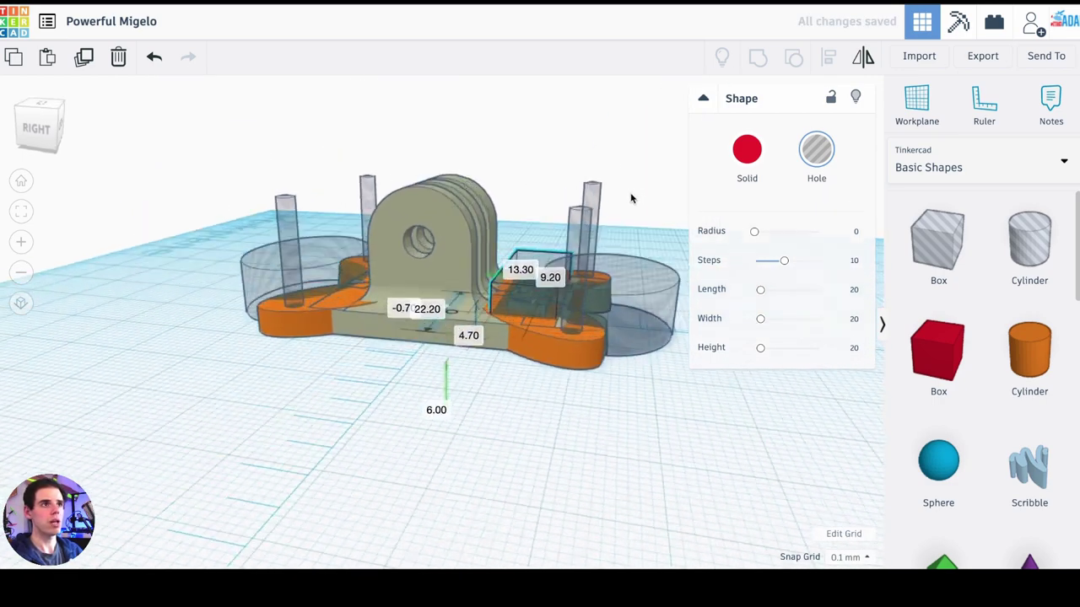
Group the base, tabs and all hole shapes into one part to cut the screw holes, end curves and lettering.
left_click_drag(481, 358, 641, 460)
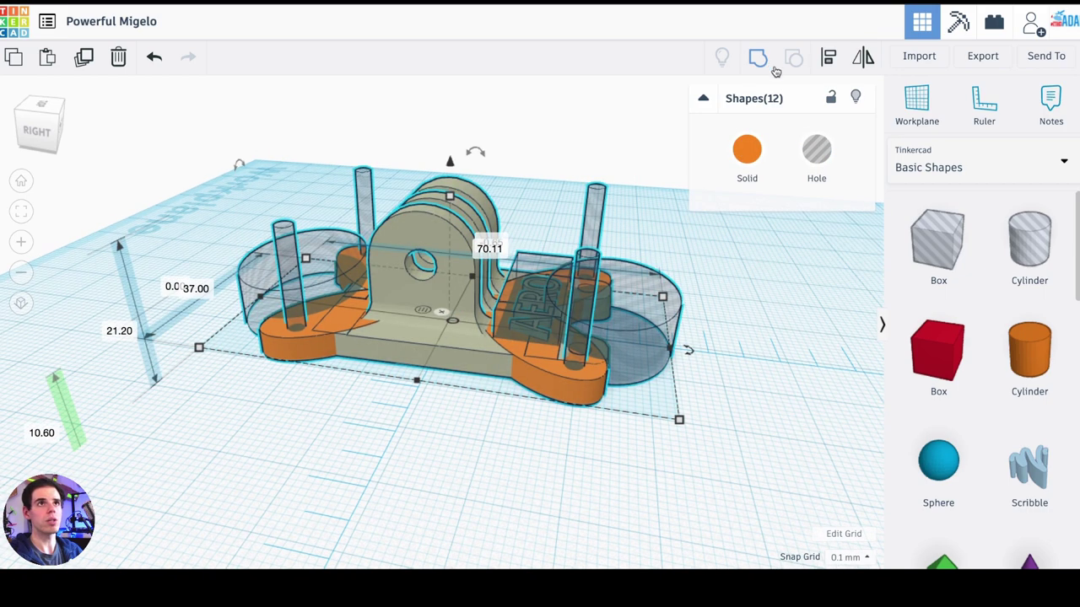
key("ctrl+g")
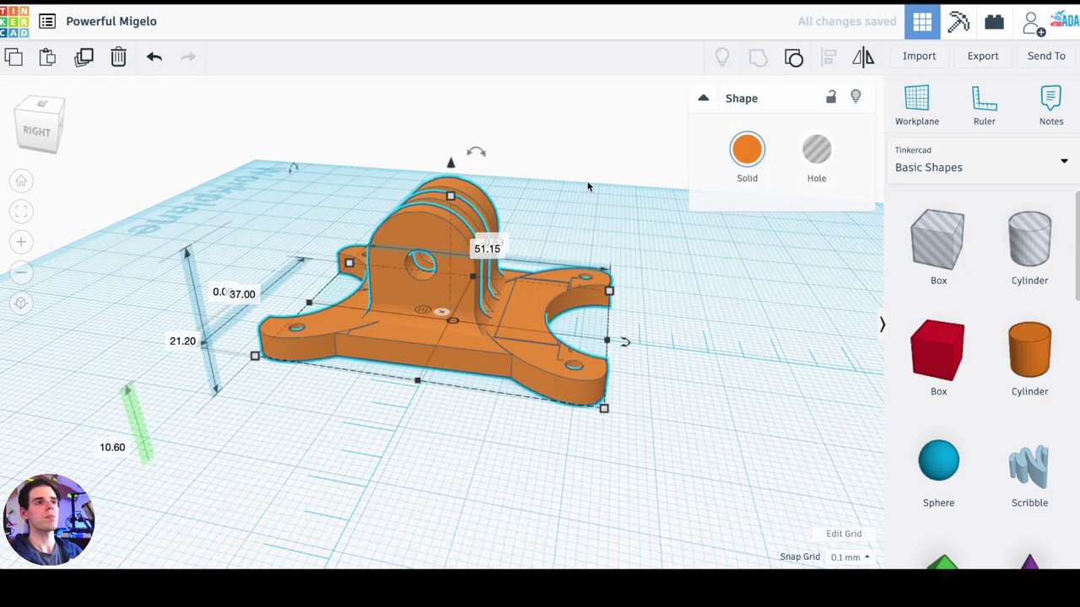
right_click_drag(628, 222, 548, 245)
scroll(595, 237, "up", 3)
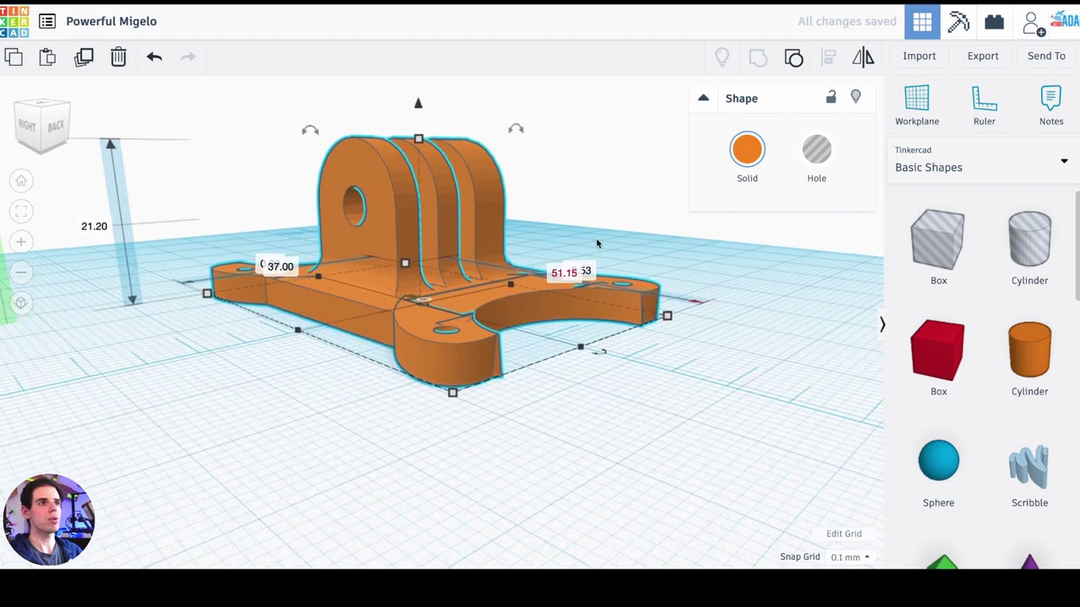
Rename the design with a title beginning "Source1 GoPro Screw Mount (Aero".
right_click_drag(621, 196, 518, 204)
left_click(110, 21)
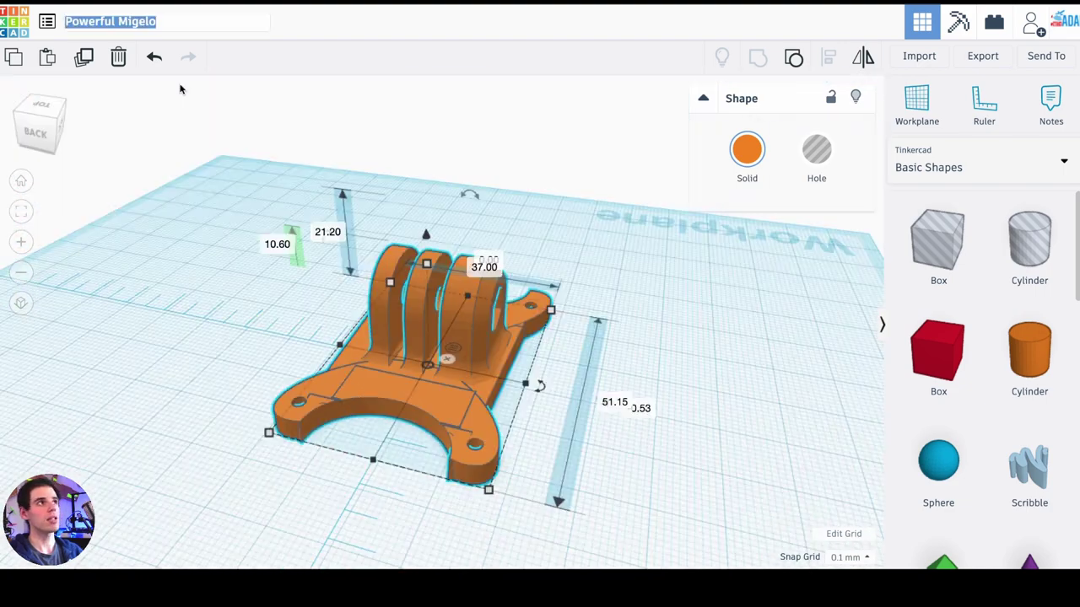
key("BackSpace")
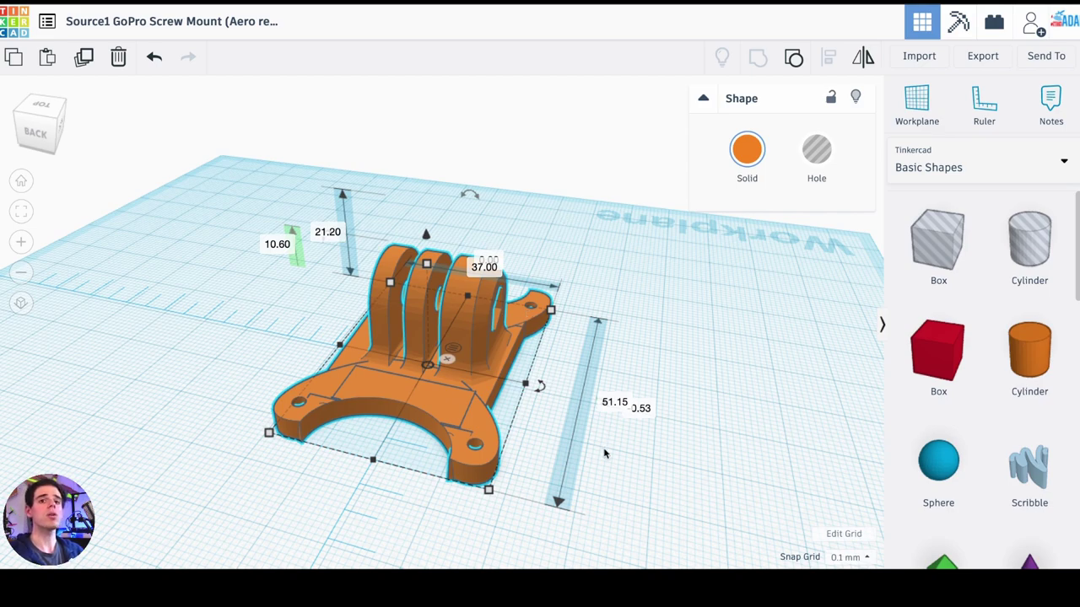
Check the finished mount from above and behind, and export the selected shape as an STL file.
right_click_drag(412, 469, 579, 284)
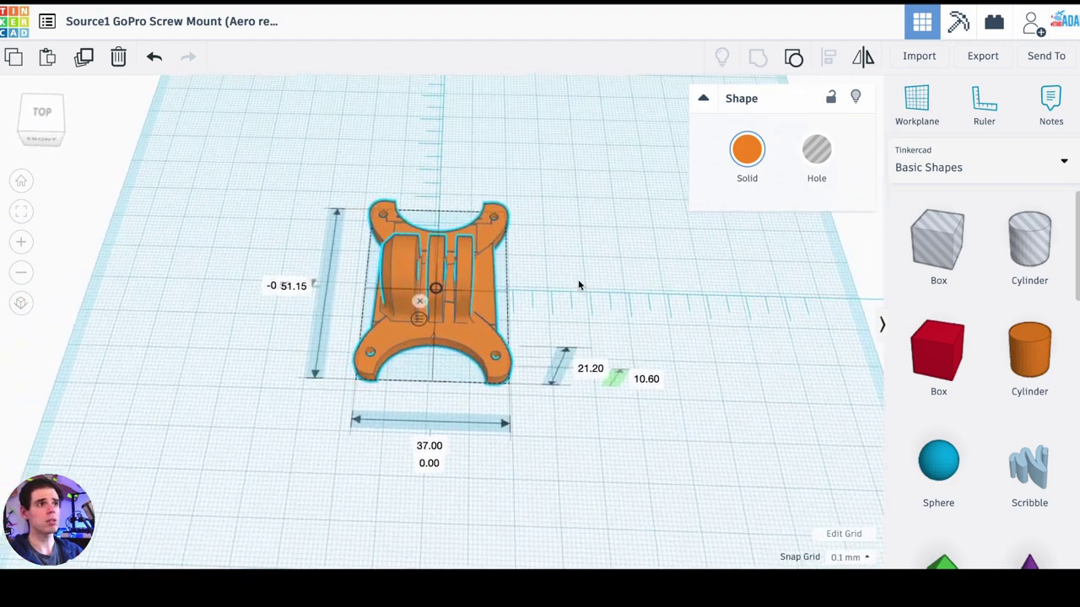
right_click_drag(609, 336, 650, 416)
right_click_drag(730, 399, 958, 108)
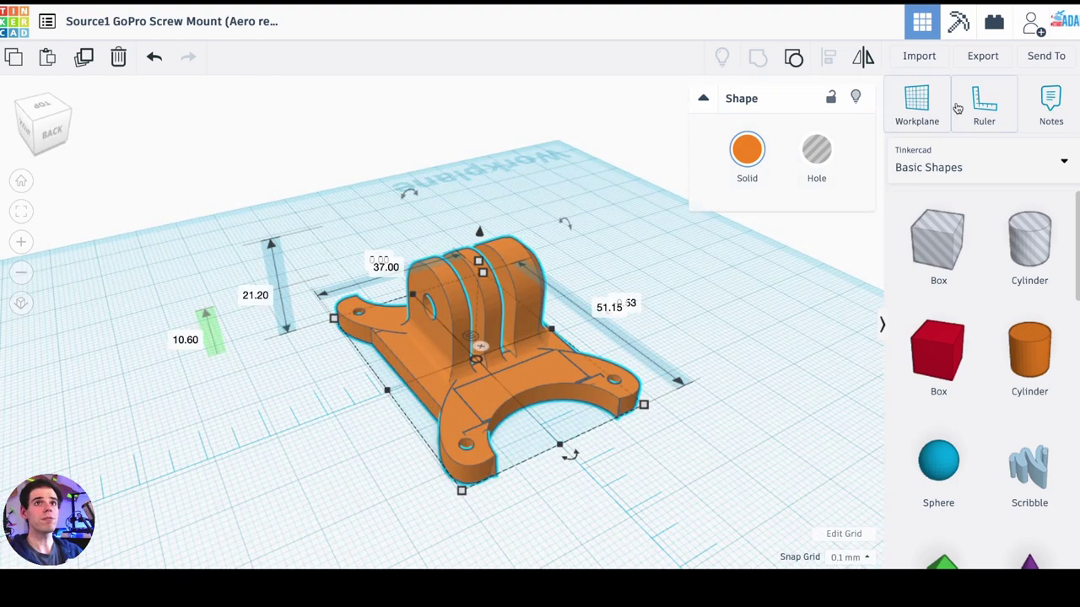
left_click(981, 57)
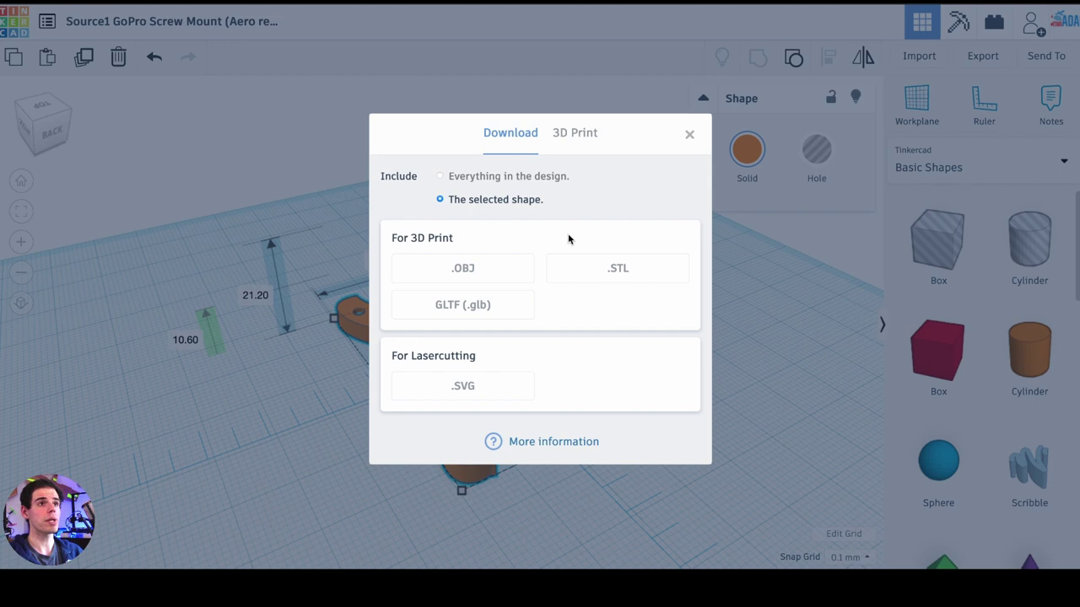
left_click(620, 270)
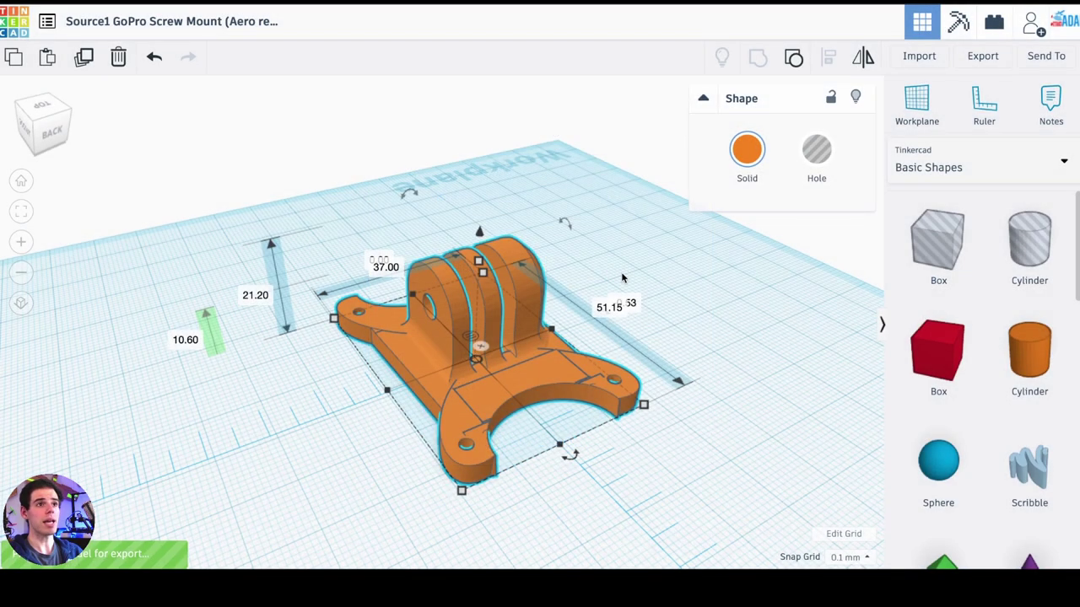